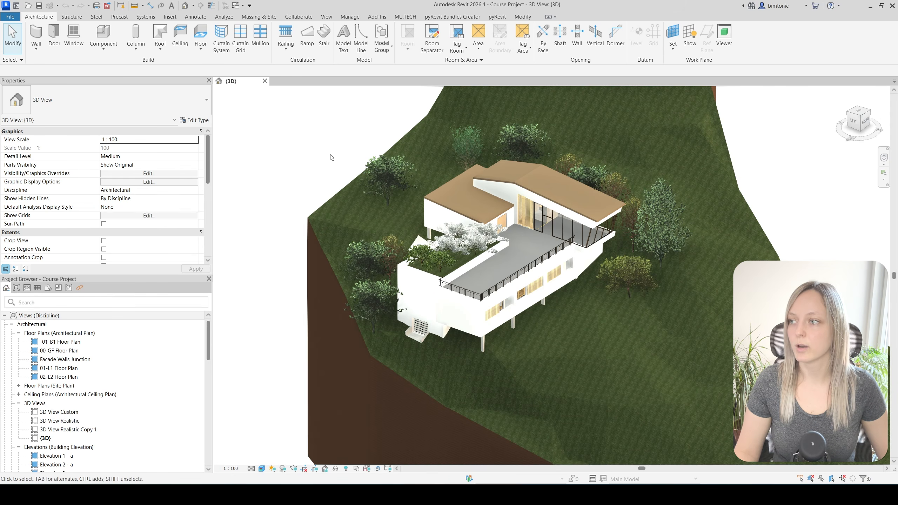
- Enable collaboration on the Course Project model using the Within your network option
middle_drag(342, 156, 301, 157)
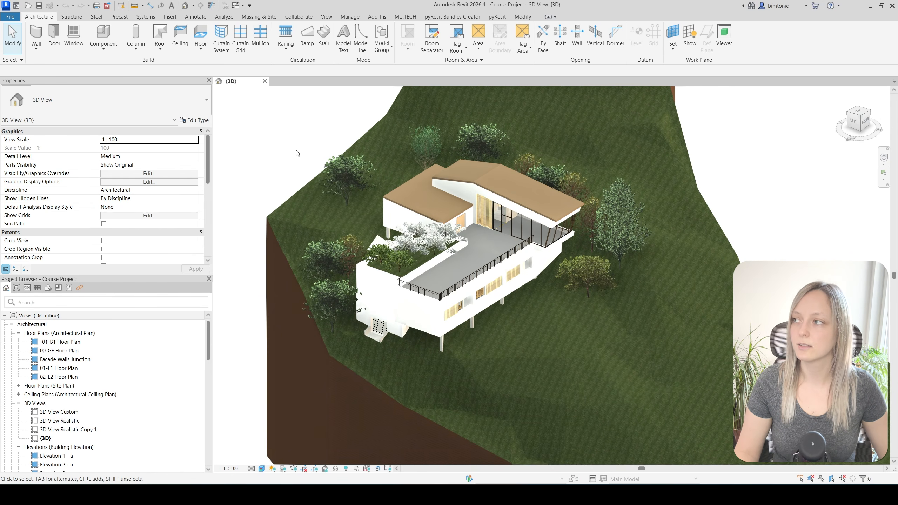
click(299, 17)
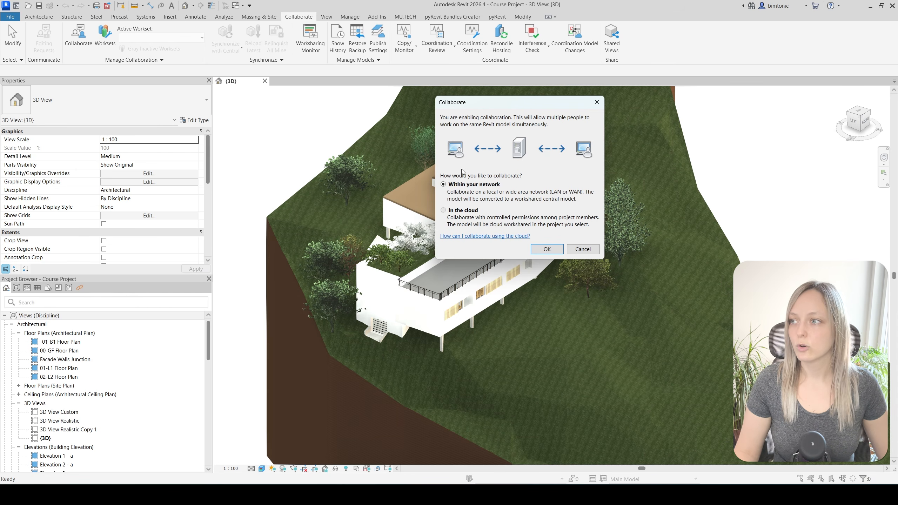
click(543, 251)
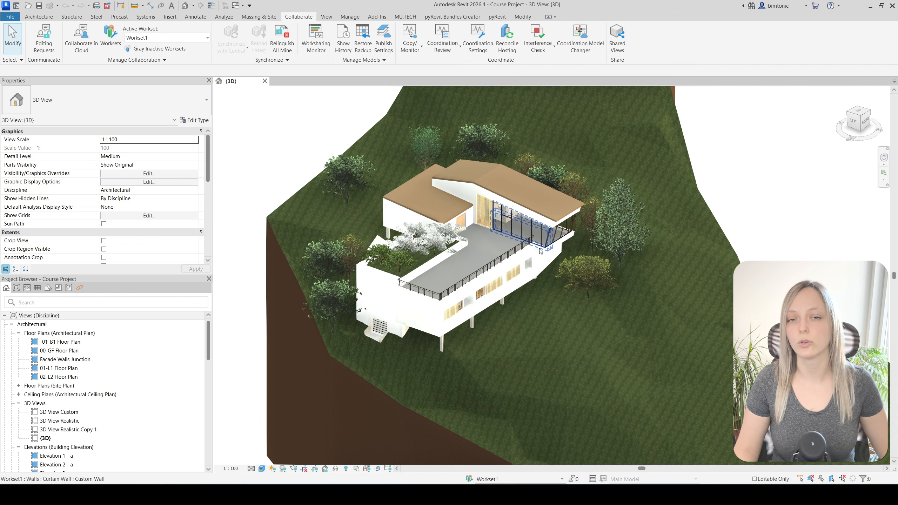
- Begin saving the workshared model as a project file and open its file save options
click(11, 17)
mouse_move(34, 139)
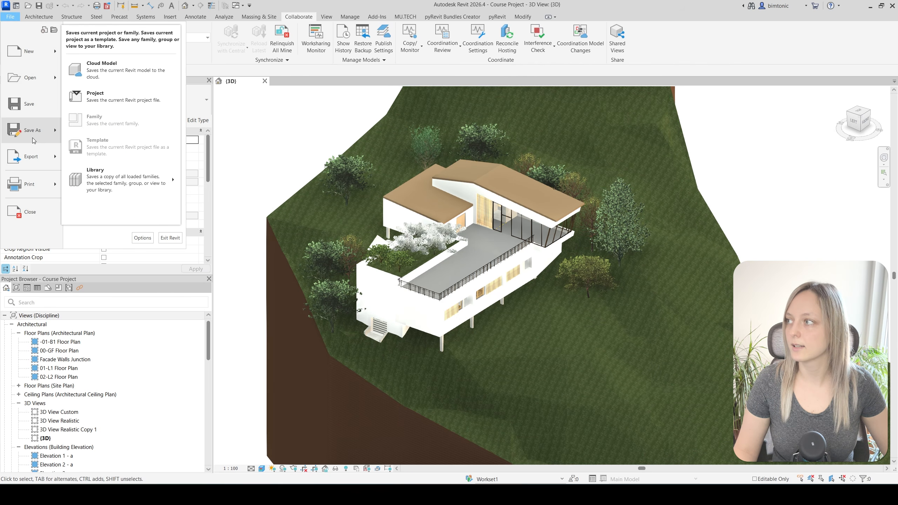
click(122, 102)
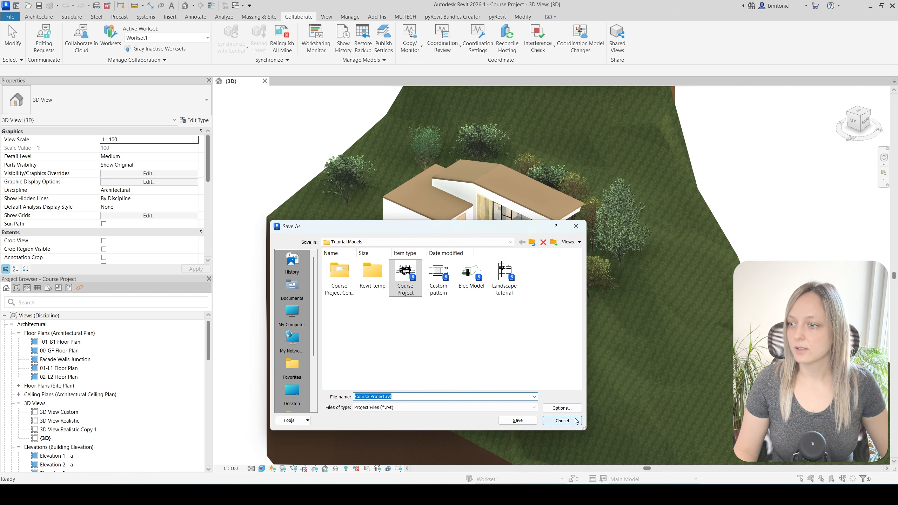
click(559, 409)
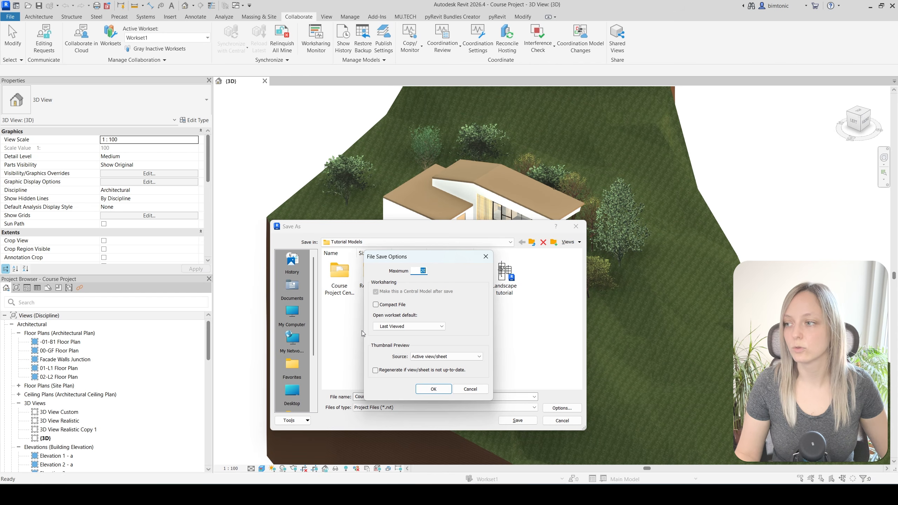
- Review the available thumbnail preview sources and the file thumbnails in the Tutorial Models folder
click(438, 356)
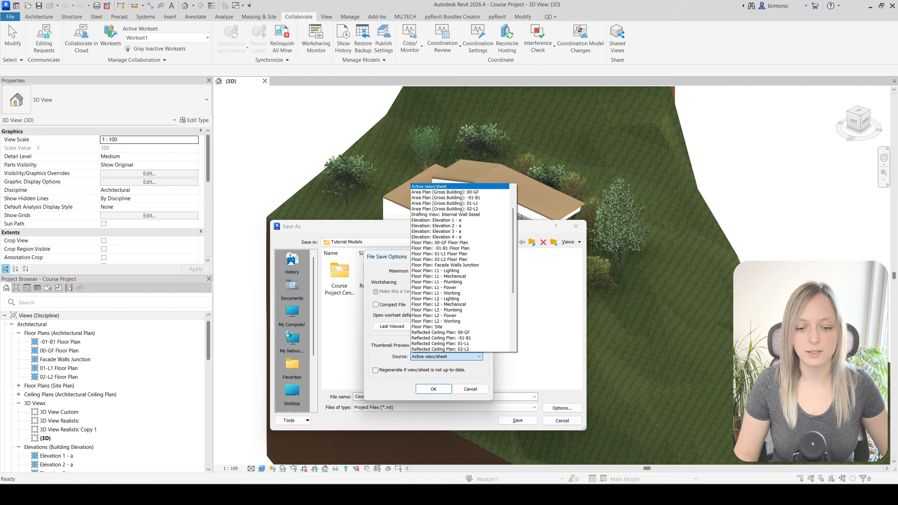
key(Escape)
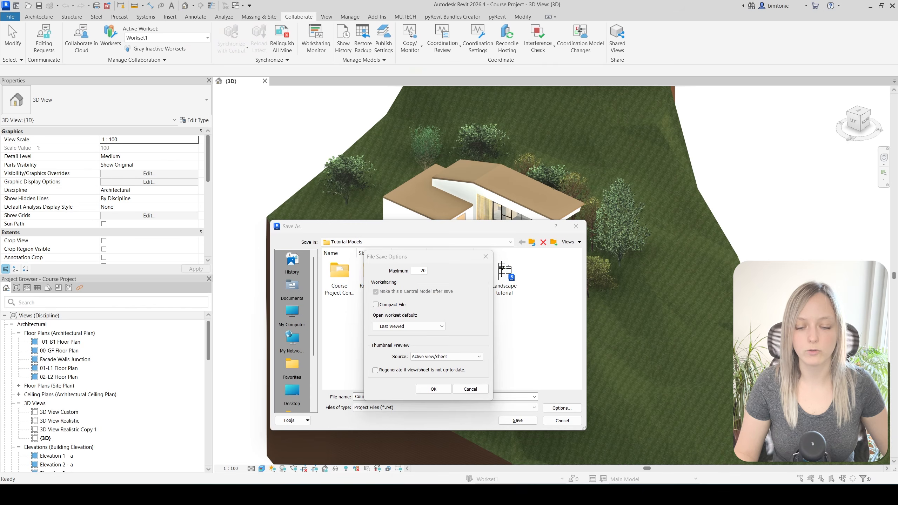
drag(897, 142, 552, 133)
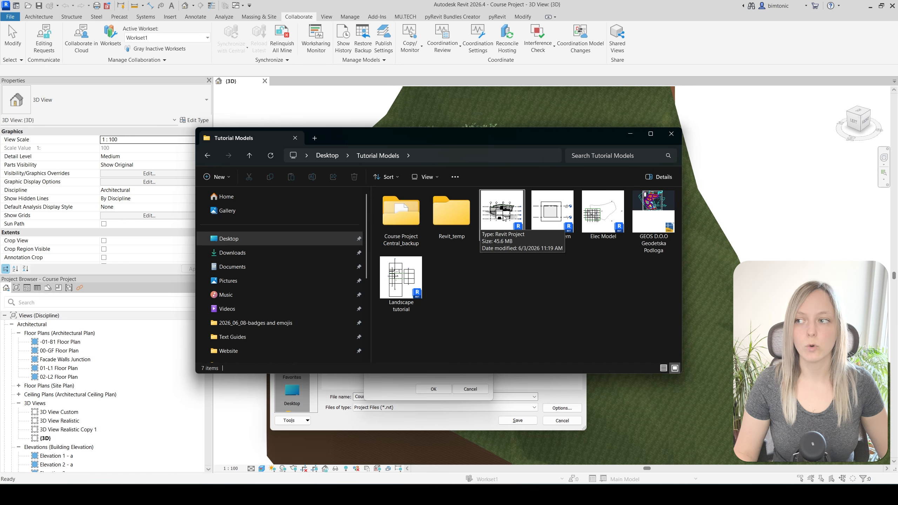
drag(533, 136, 897, 180)
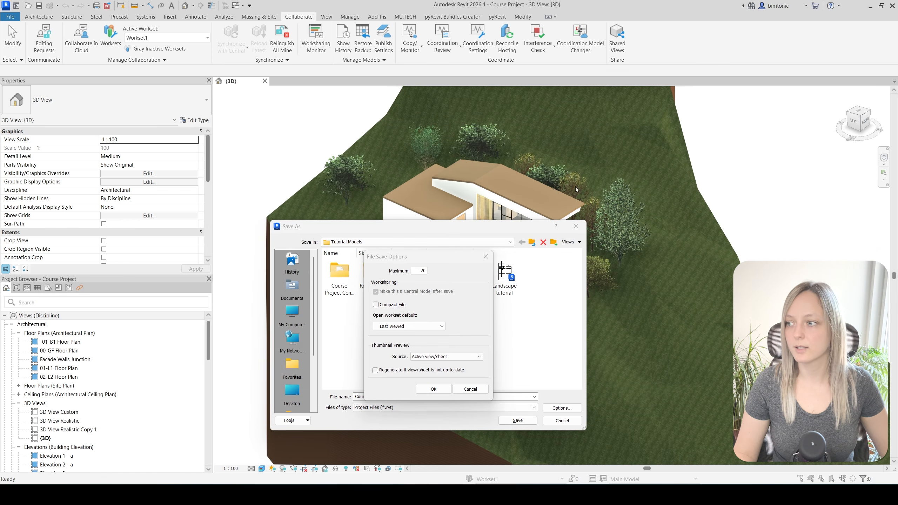
- Set the thumbnail preview source to 3D View Custom and save the central model as Course Project.rvt in Tutorial Models
click(454, 356)
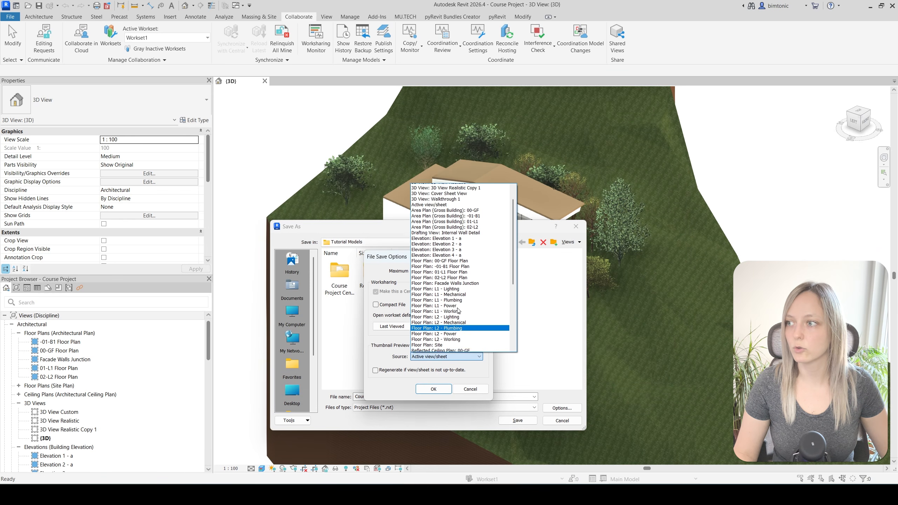
scroll(459, 310, up, 1)
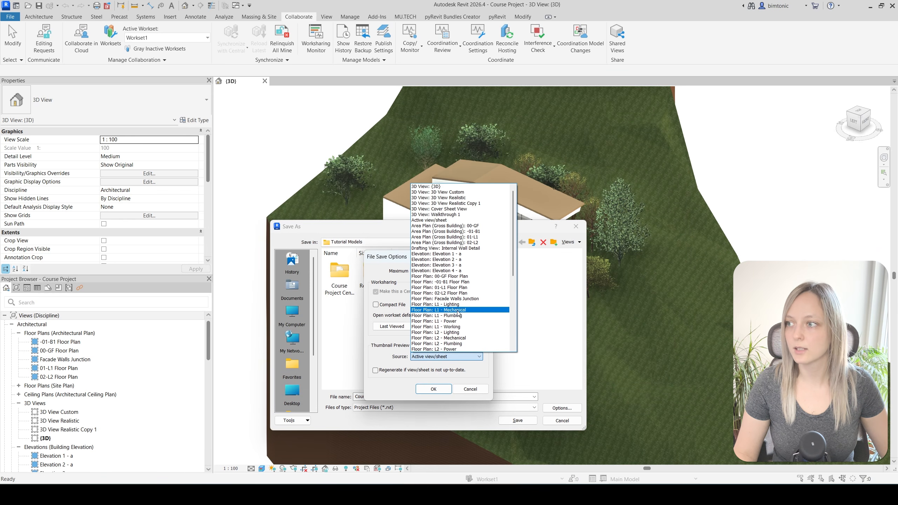
click(466, 194)
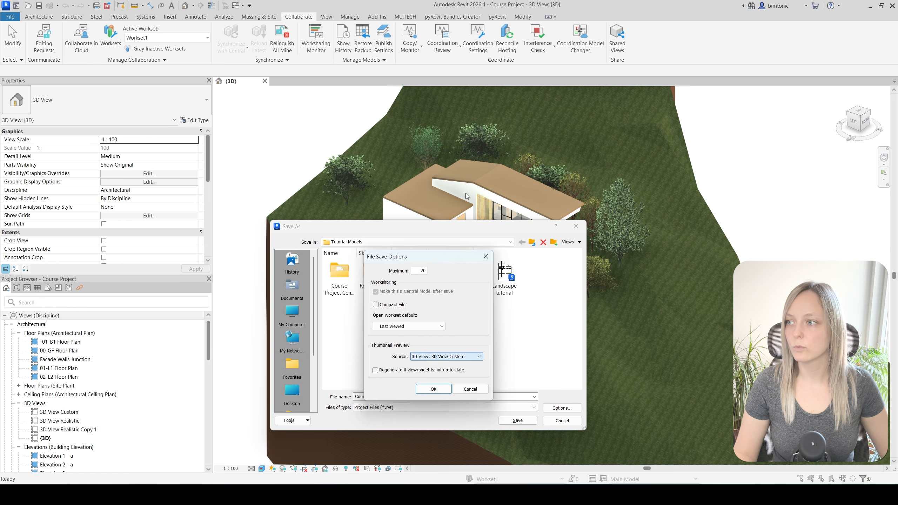
click(436, 390)
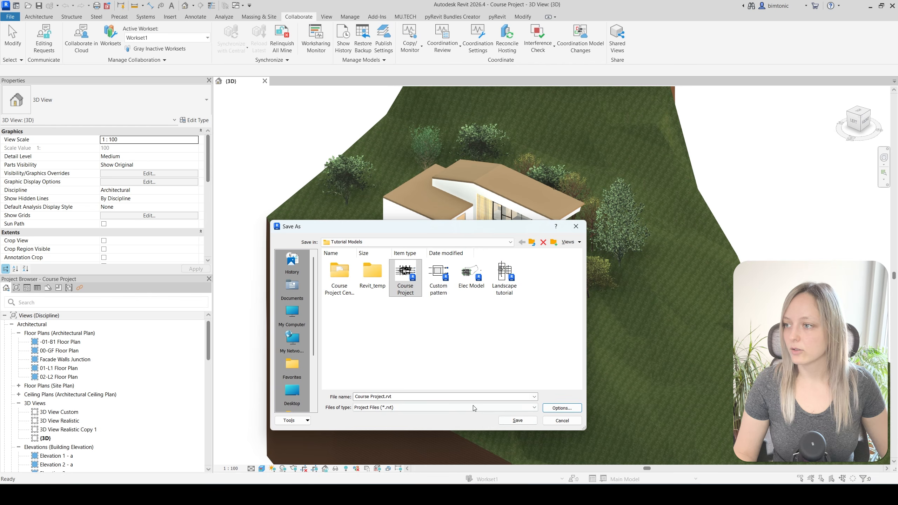
click(513, 419)
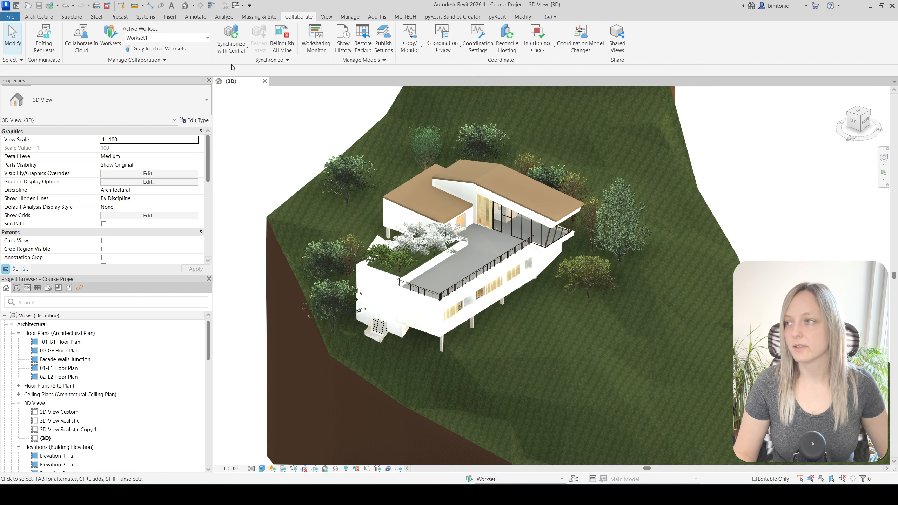
- Close the central model and open Course Project from Tutorial Models with Create New Local enabled
click(265, 81)
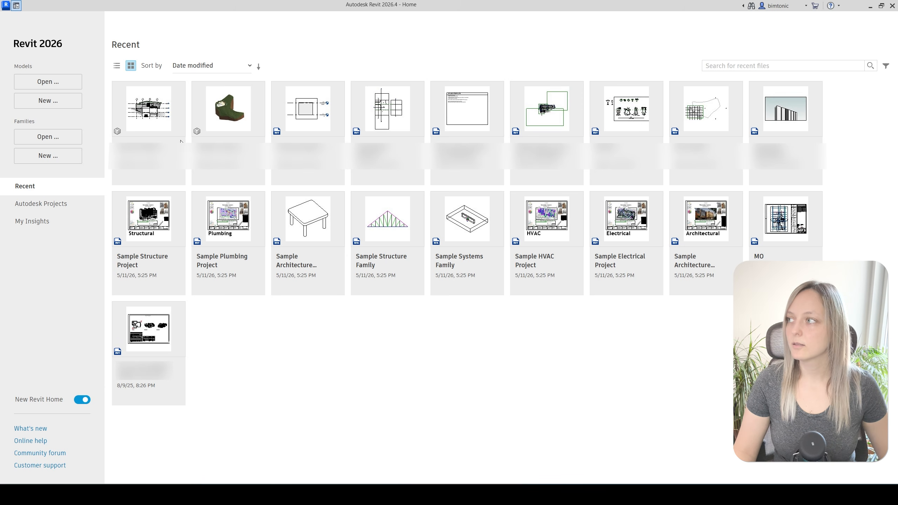
click(53, 82)
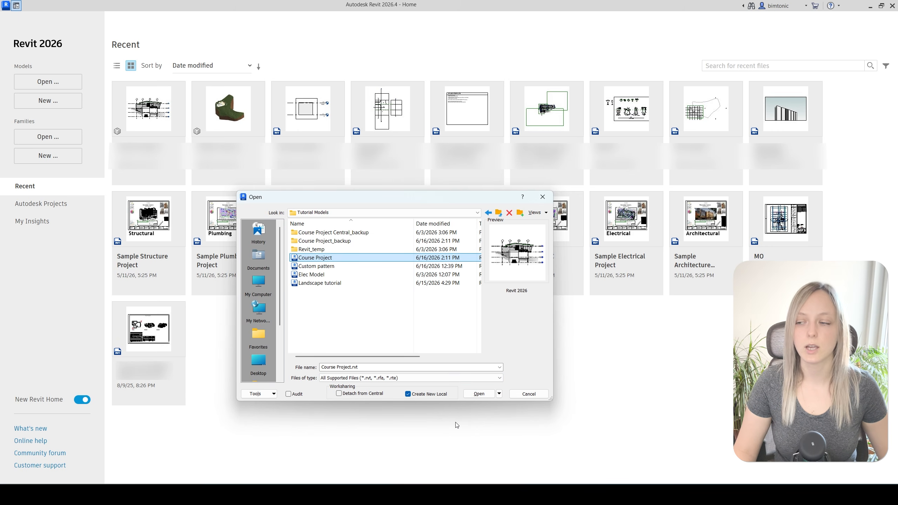
click(474, 395)
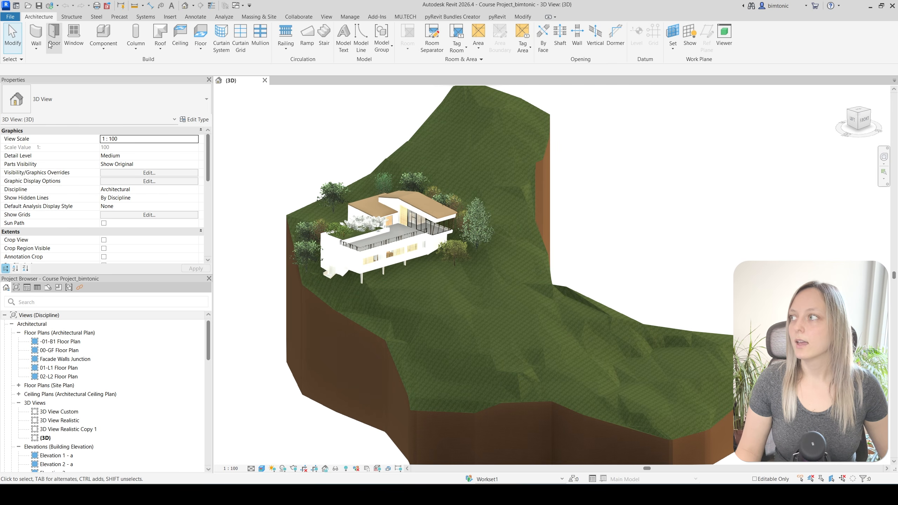
- Examine the default path for user files in the file location options and the local copy stored in the Documents folder
click(10, 17)
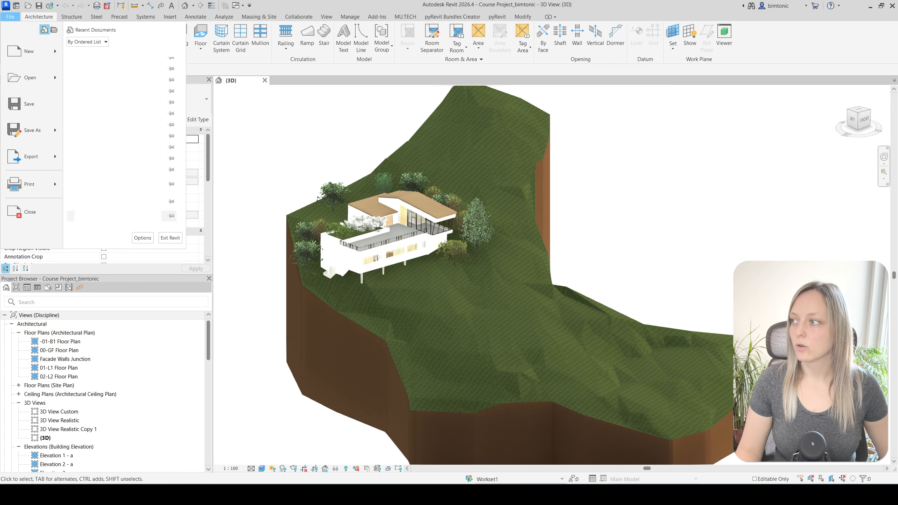
click(143, 239)
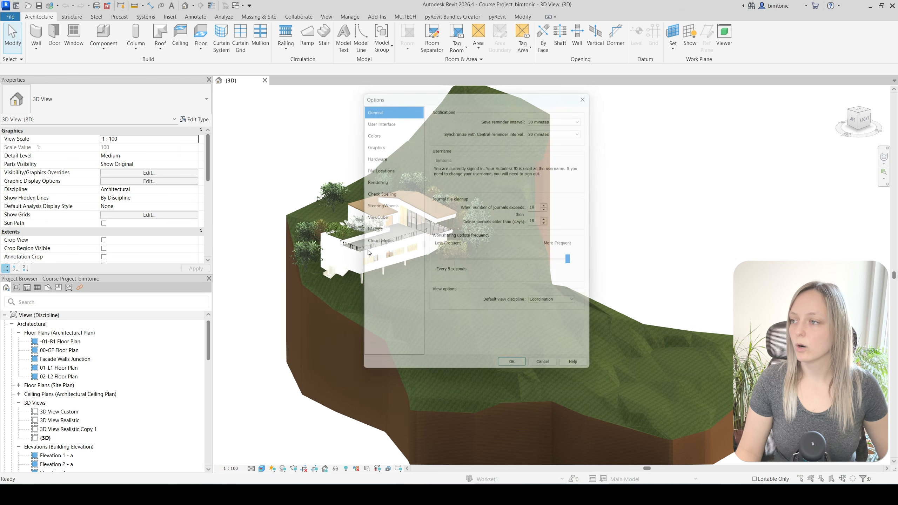
click(379, 167)
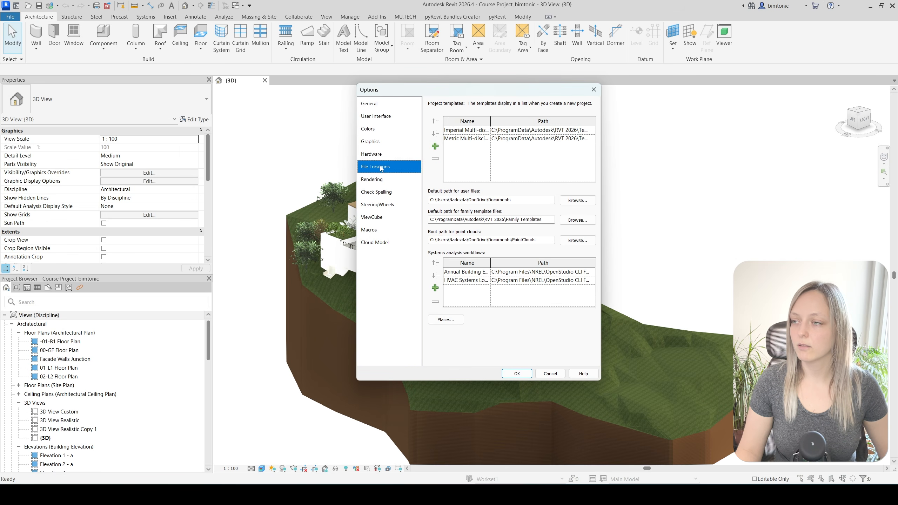
drag(525, 200, 427, 200)
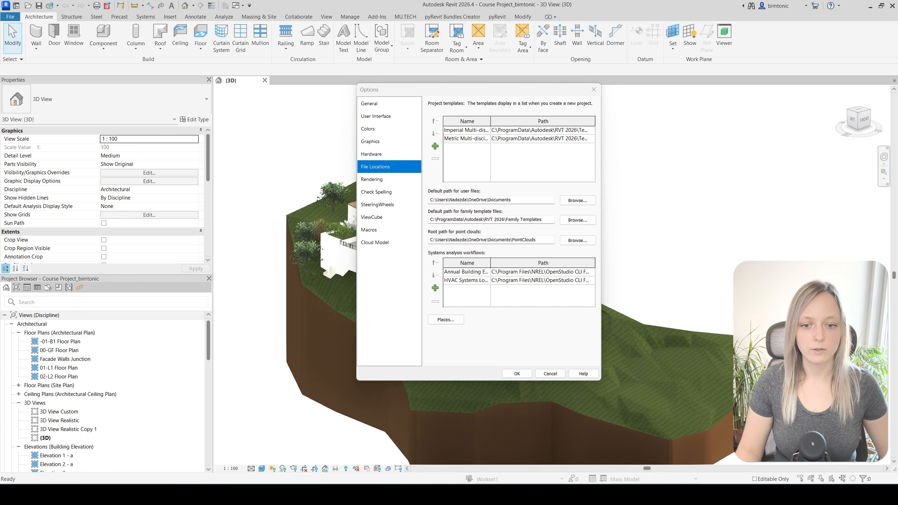
key(super+e)
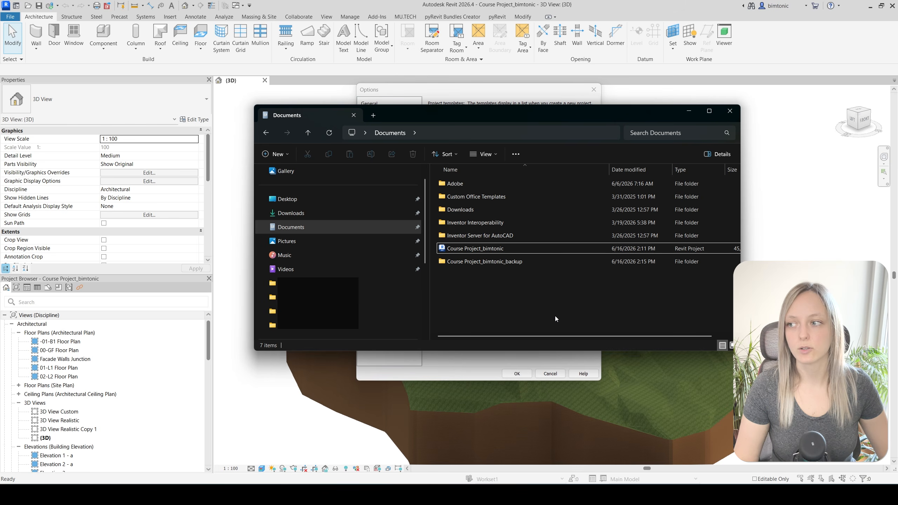
click(729, 111)
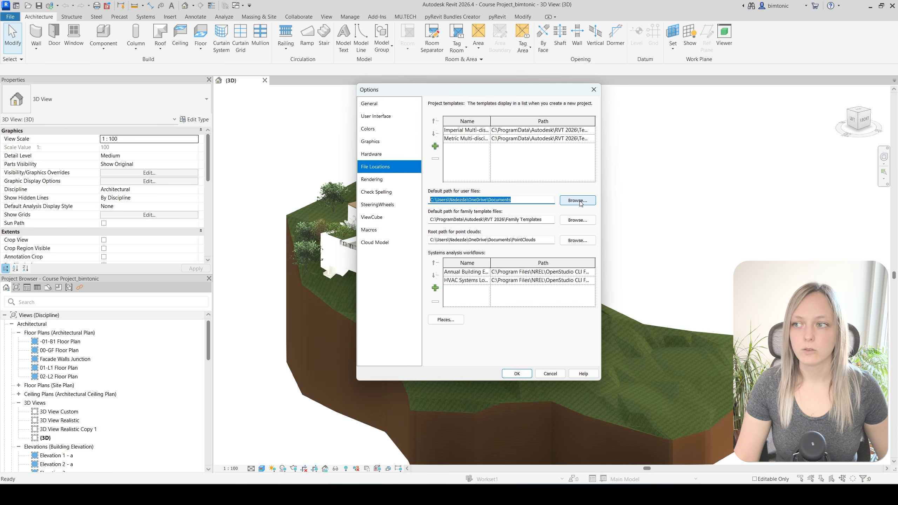
click(578, 201)
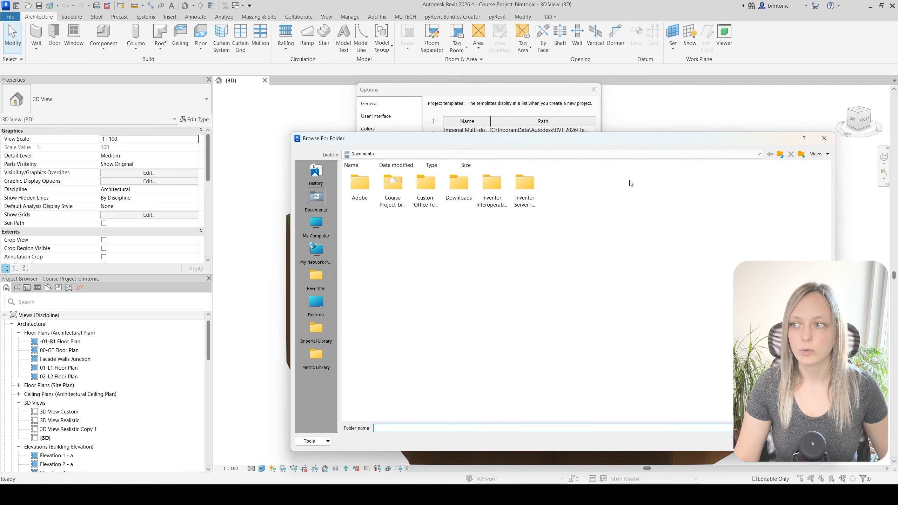
click(825, 139)
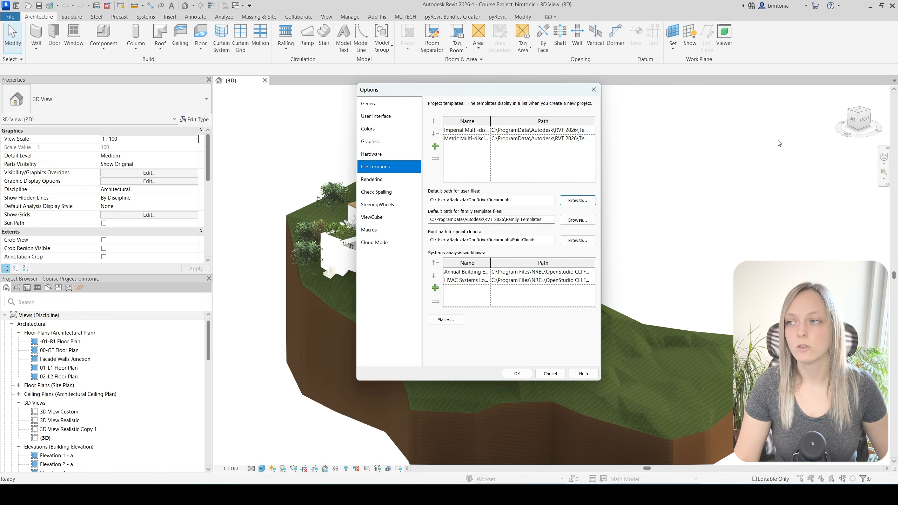
click(594, 89)
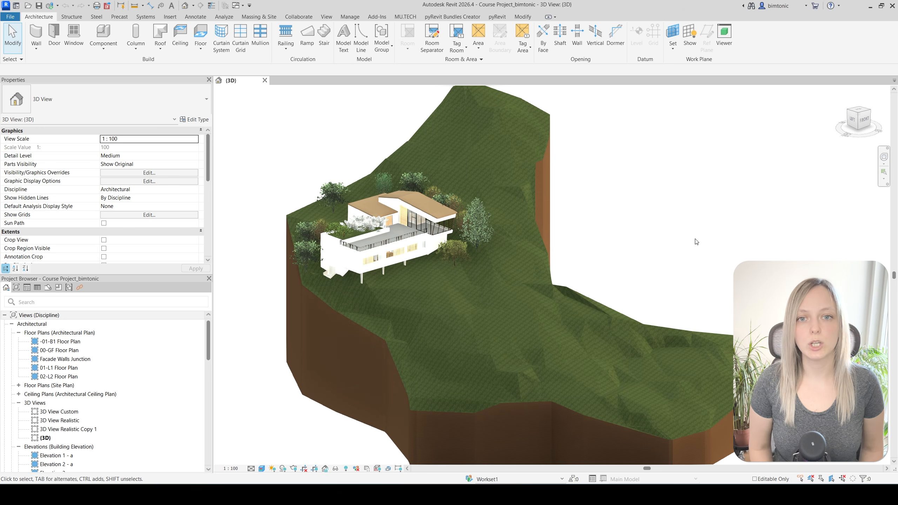
- Synchronize the local model with central, saving the local file before and after synchronizing
click(299, 16)
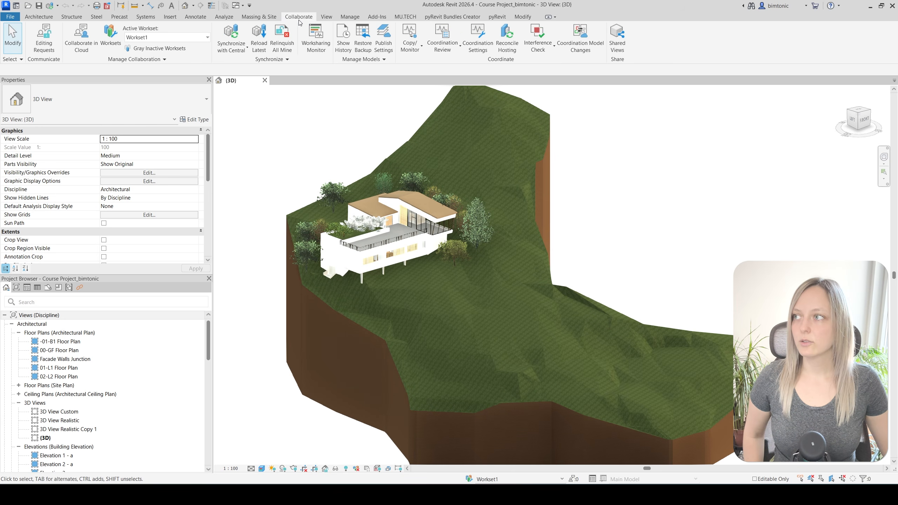
click(231, 36)
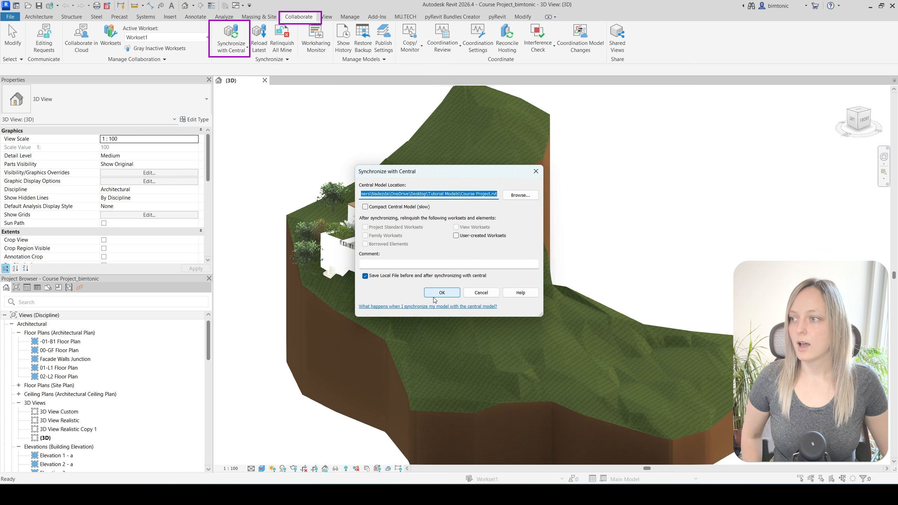
click(433, 292)
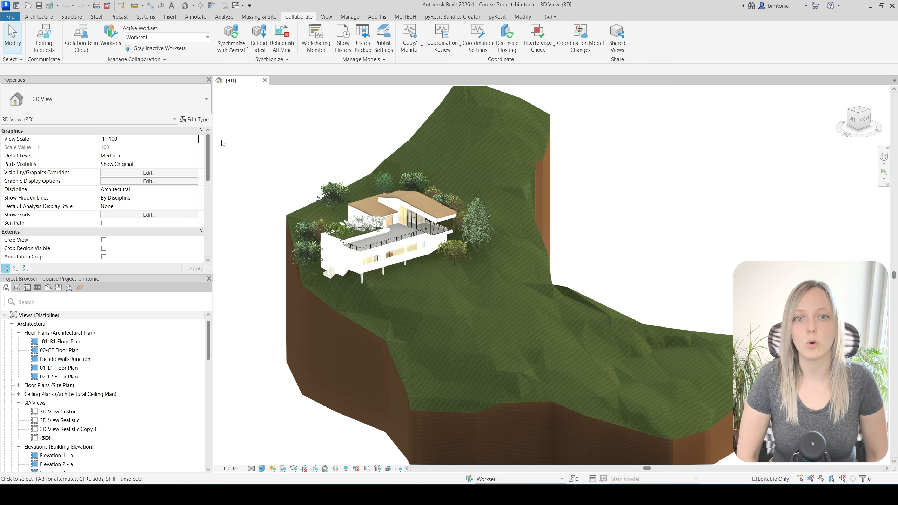
- Save the local file and synchronize it with the central model again
click(39, 6)
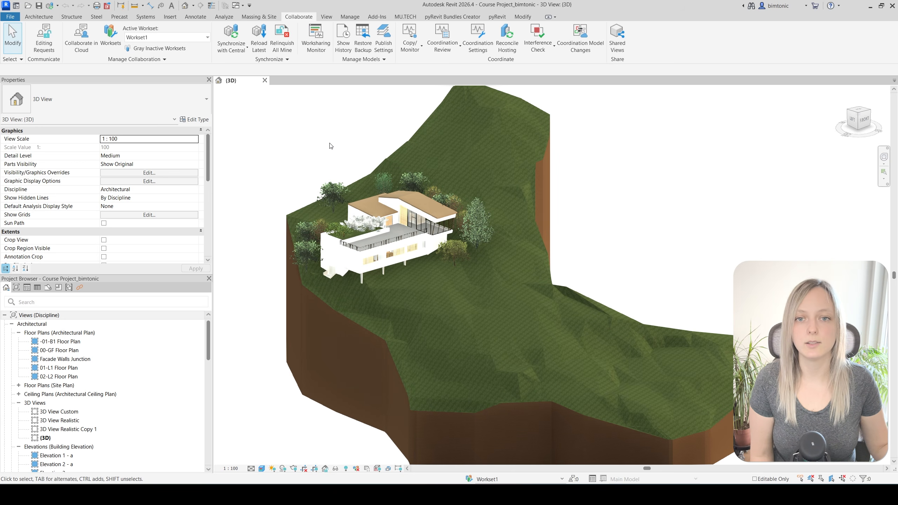
click(39, 6)
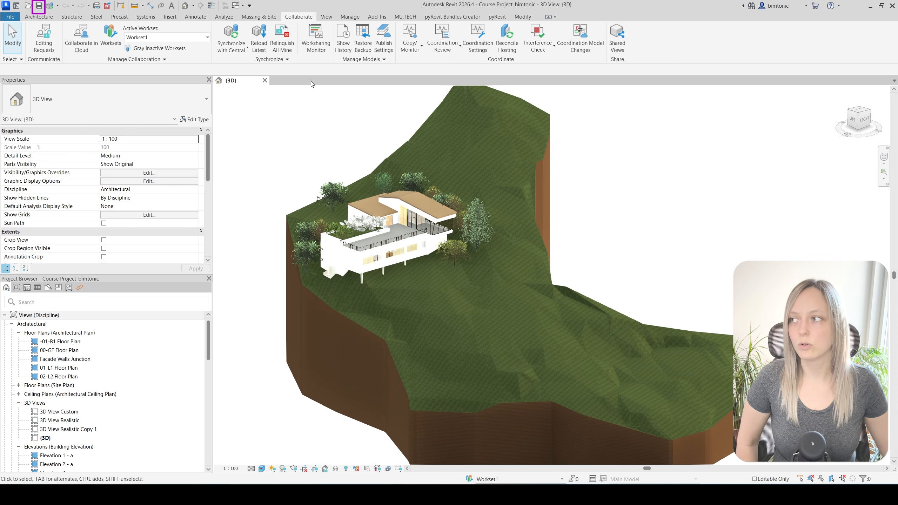
click(232, 34)
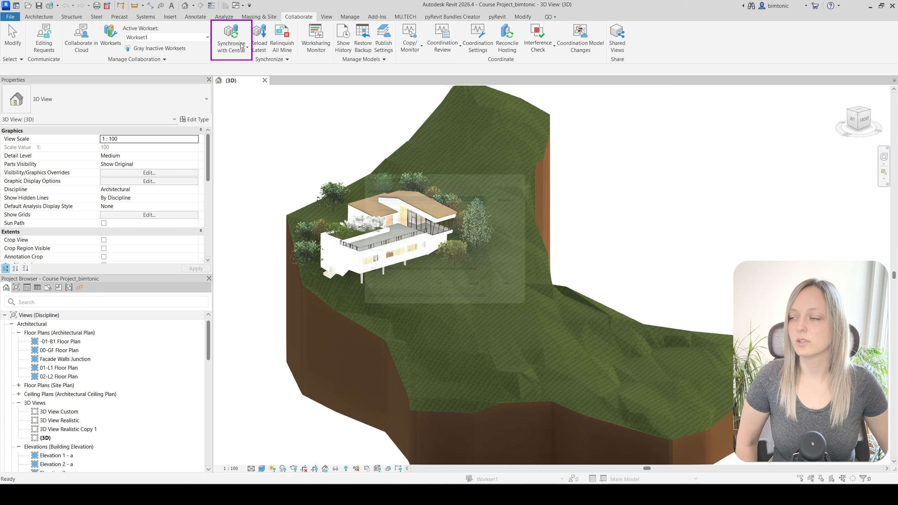
click(440, 296)
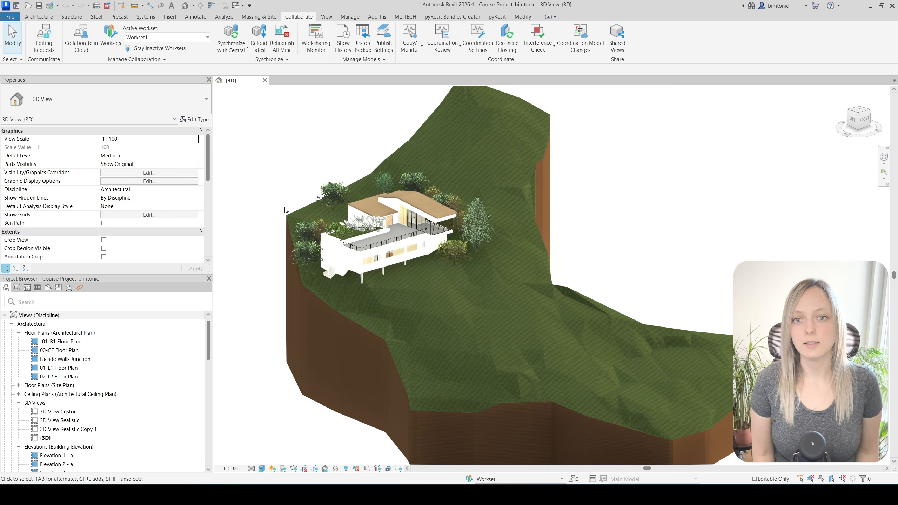
scroll(386, 253, up, 5)
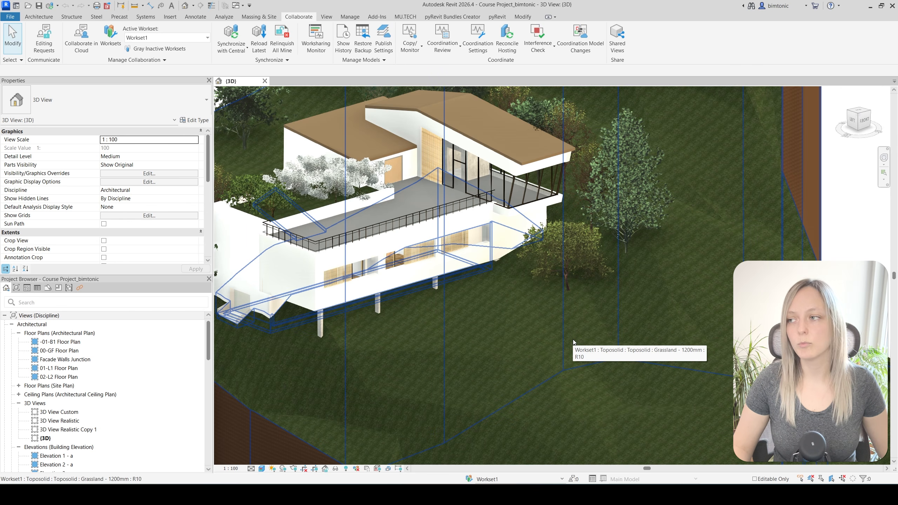
- Select the terrace parapet wall, view the pending editing requests and close the list
click(329, 208)
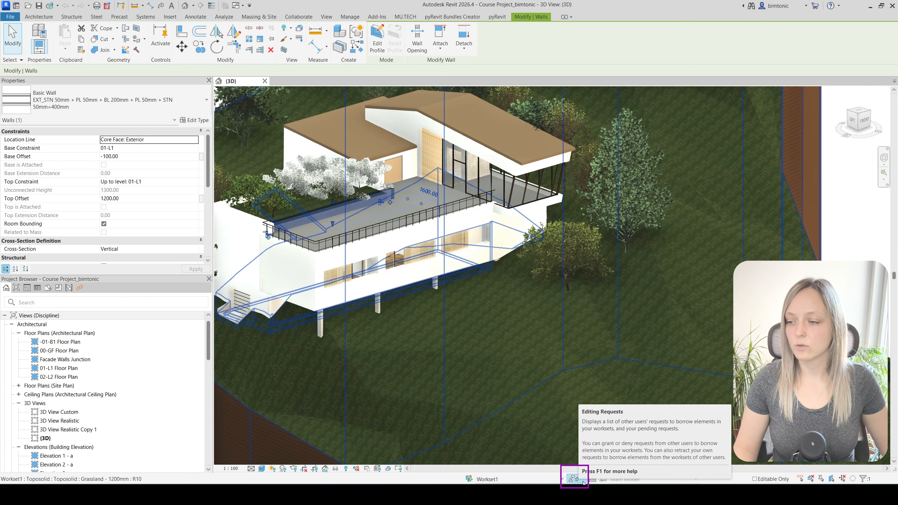
click(583, 481)
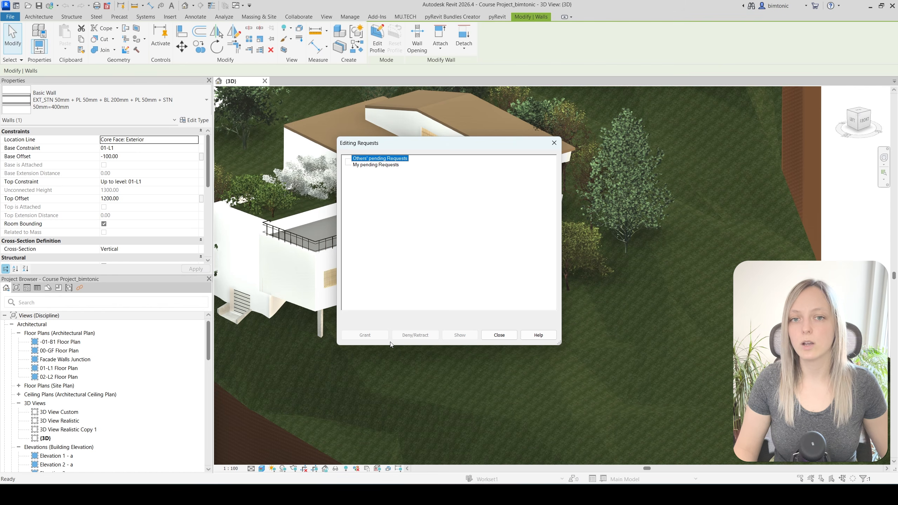
click(499, 335)
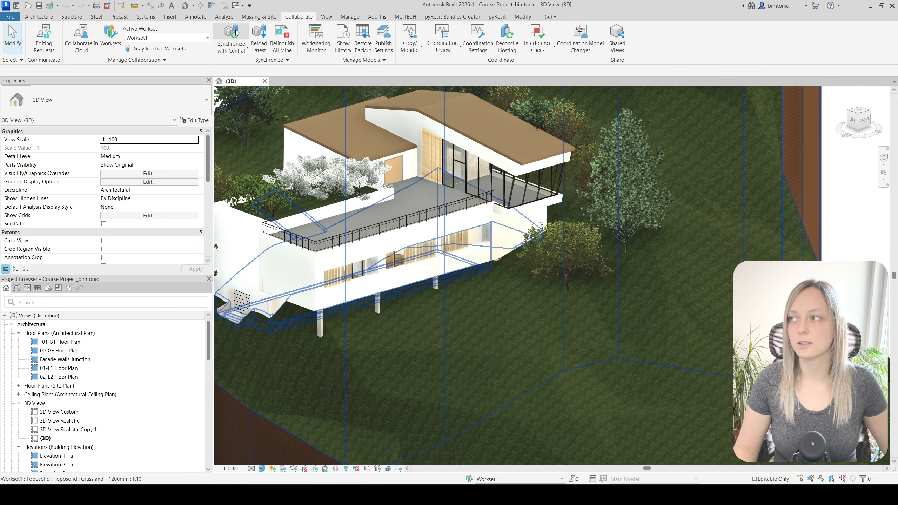
- Synchronize the local model with central and reload the latest changes from the central model
click(237, 33)
click(444, 293)
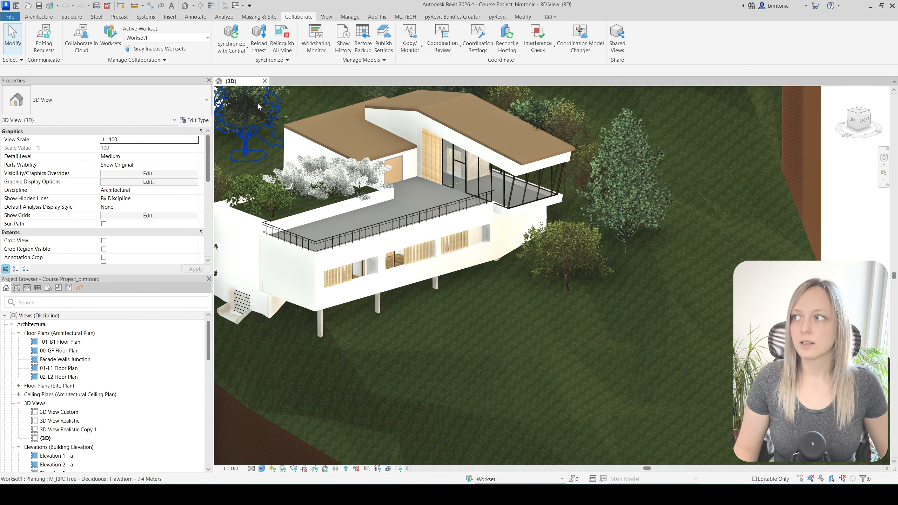
click(258, 45)
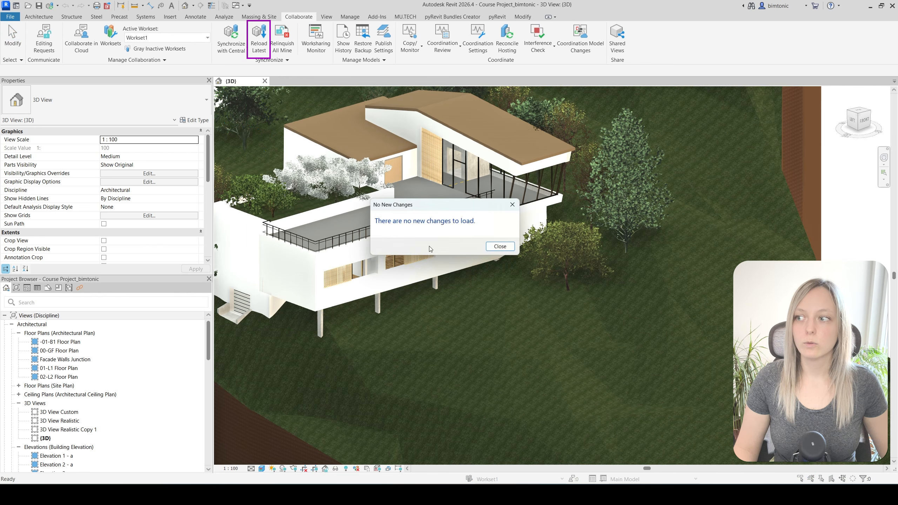
click(502, 247)
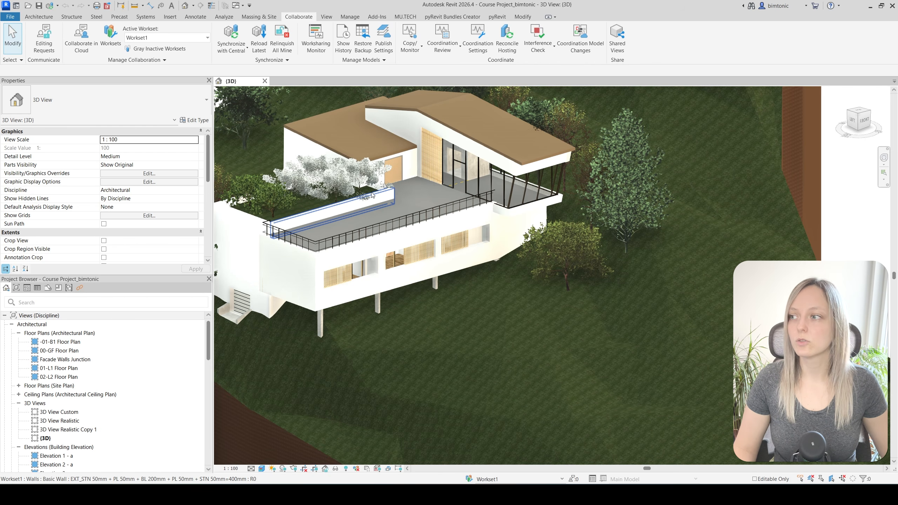
click(306, 211)
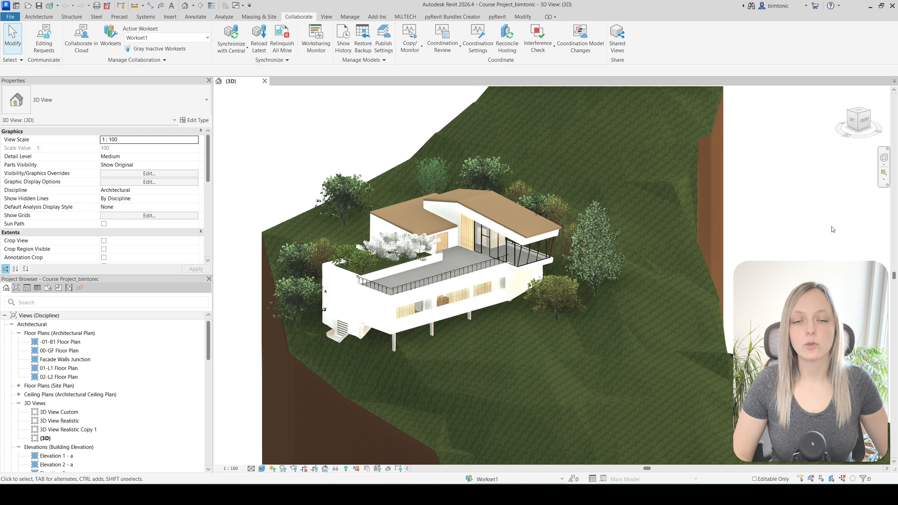
- Create two new worksets named Facade Elements and Interior Elements, both visible in all views
click(117, 53)
drag(624, 136, 428, 164)
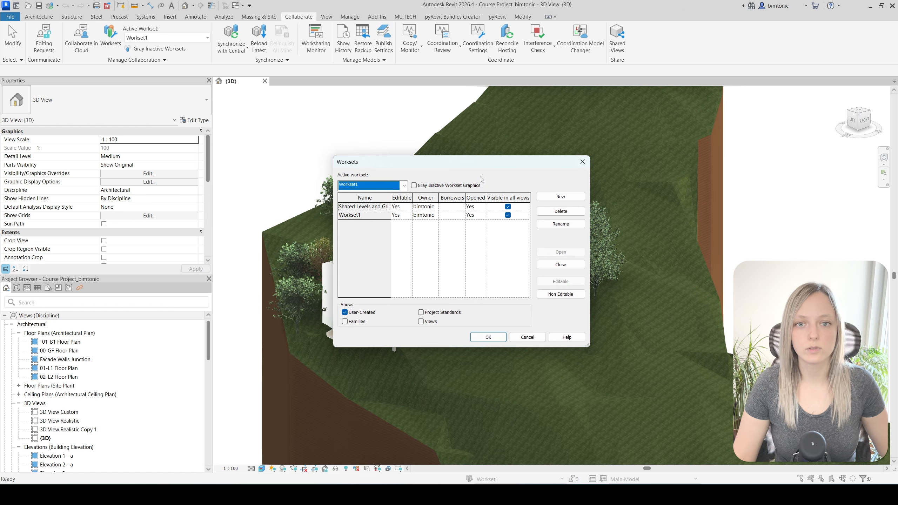
click(555, 197)
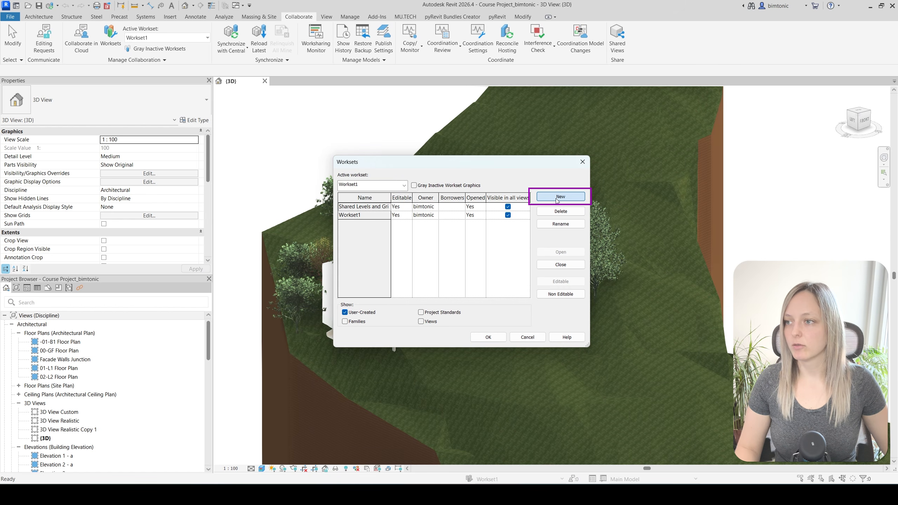
click(554, 199)
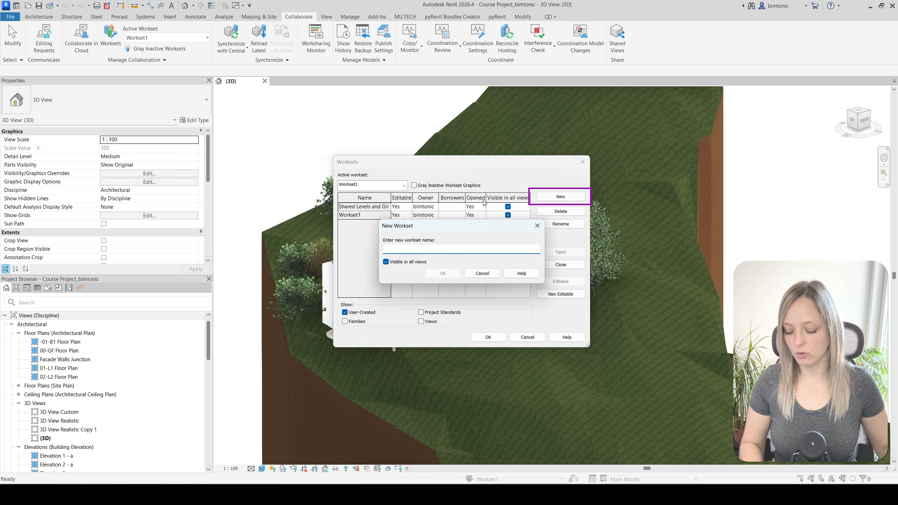
text(Facade Elements)
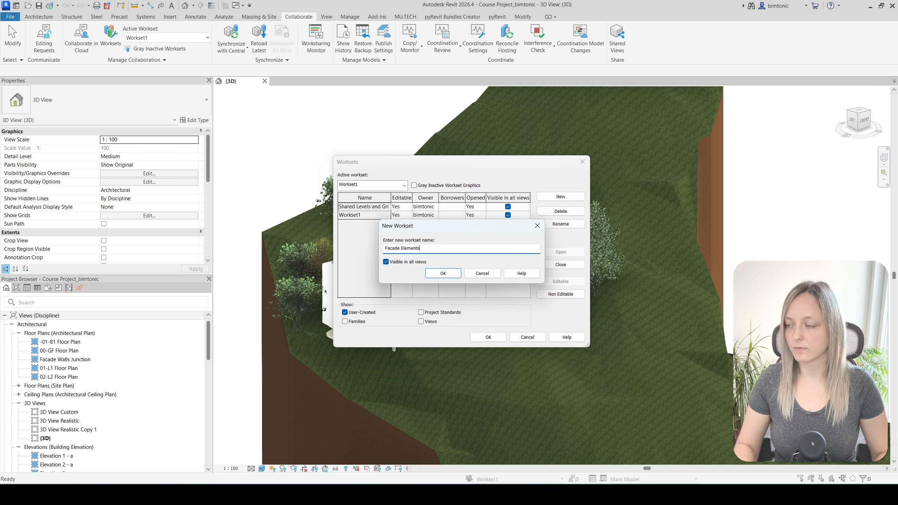
click(443, 273)
click(567, 200)
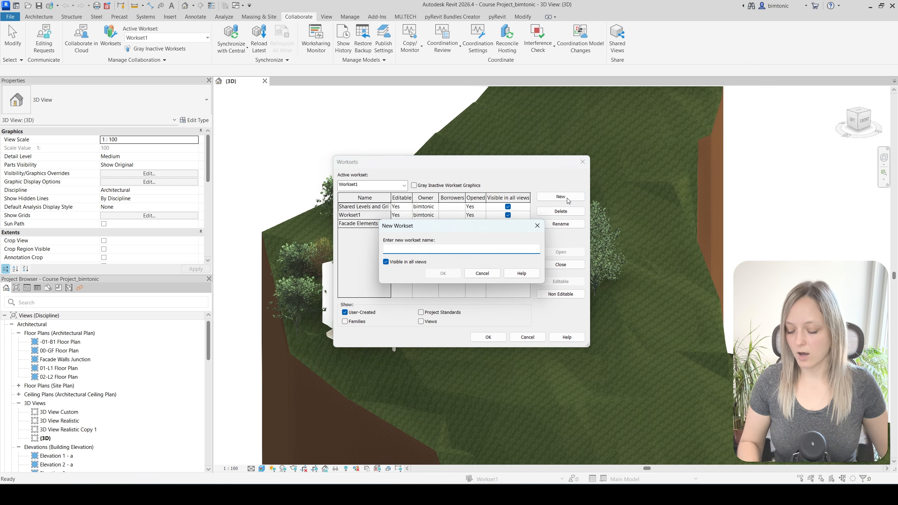
text(Interior Elements)
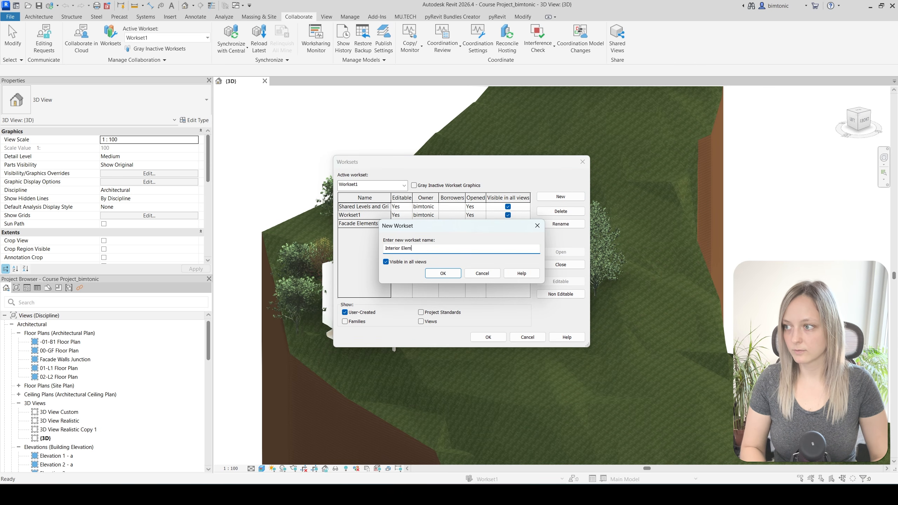
click(443, 273)
- Add two more worksets named Structural Elements and Landscape Elements, both visible in all views
click(568, 197)
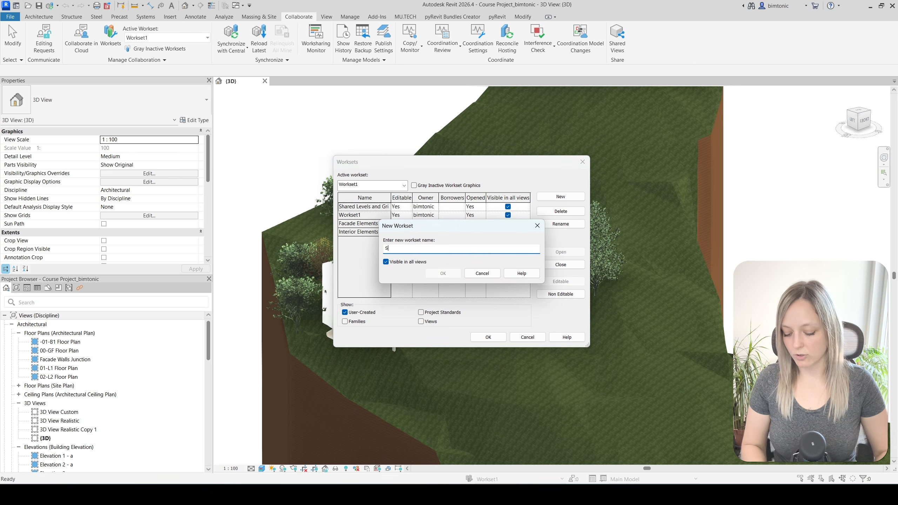
text(Structural Elements)
click(442, 273)
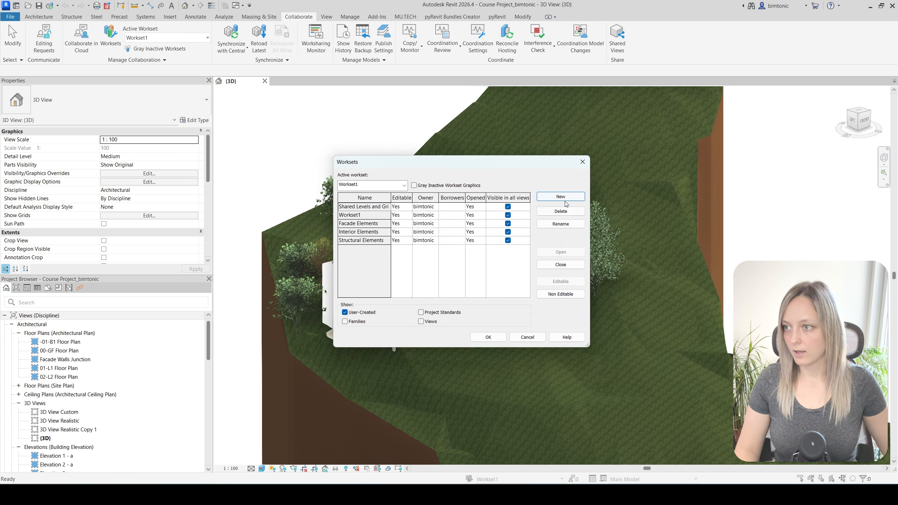
click(560, 197)
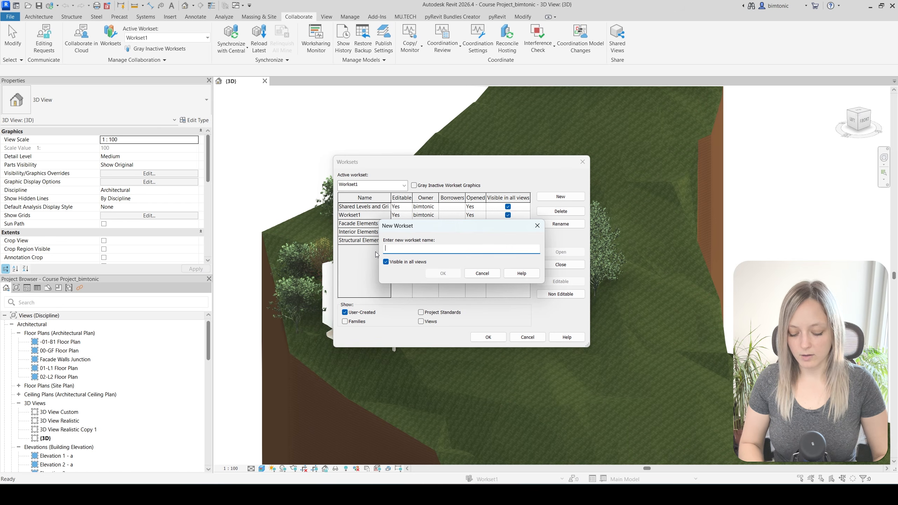
text(Landscape Elements)
click(440, 274)
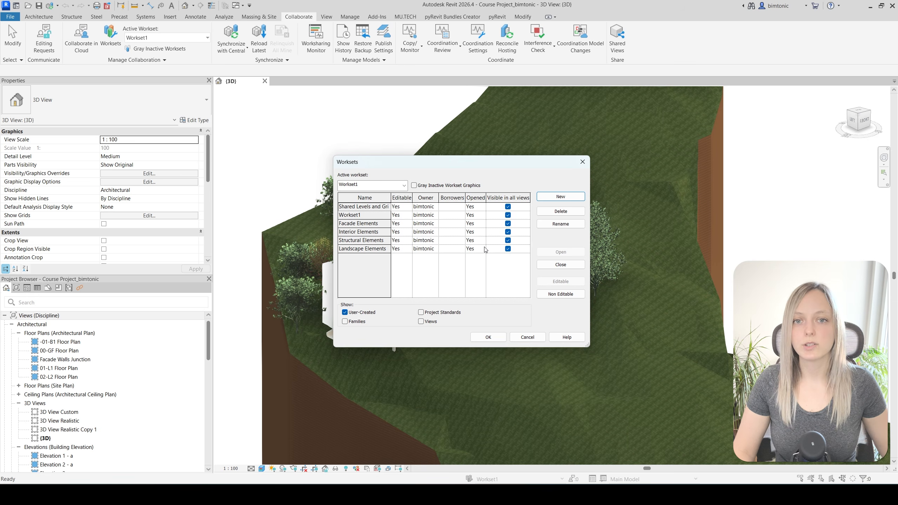
- Accept the new worksets with Landscape Elements as the active workset and switch the active workset to Facade Elements
click(484, 338)
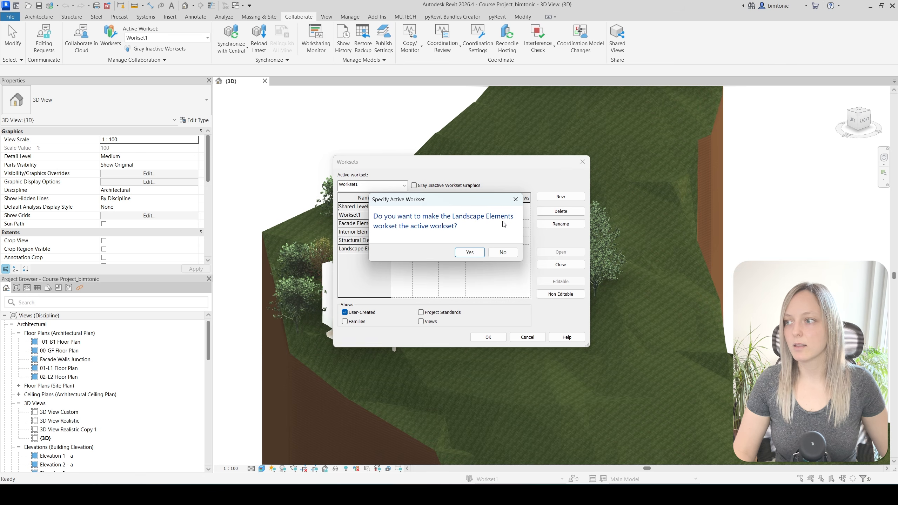
click(469, 253)
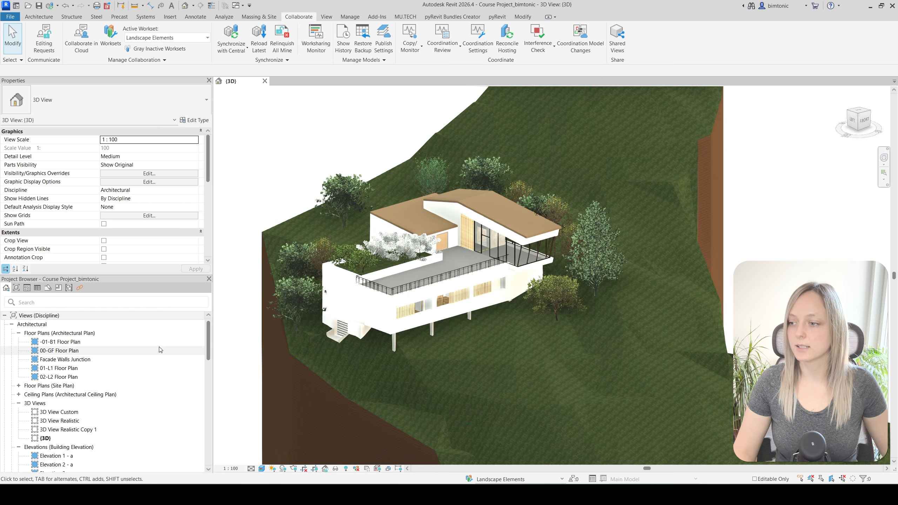
click(541, 480)
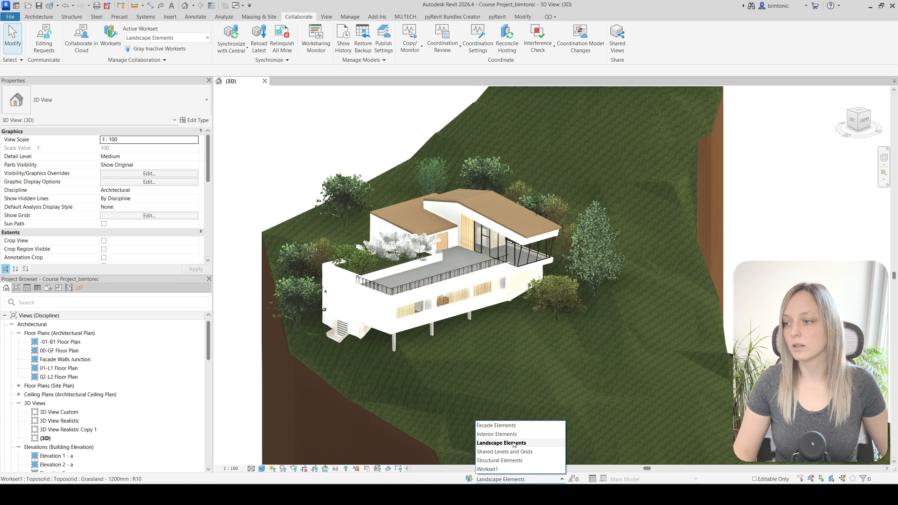
click(493, 427)
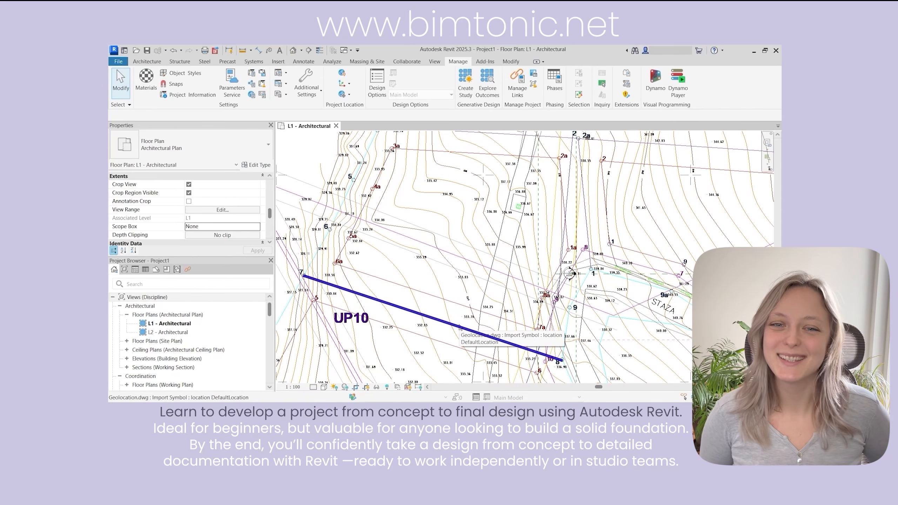
scroll(442, 319, down, 1)
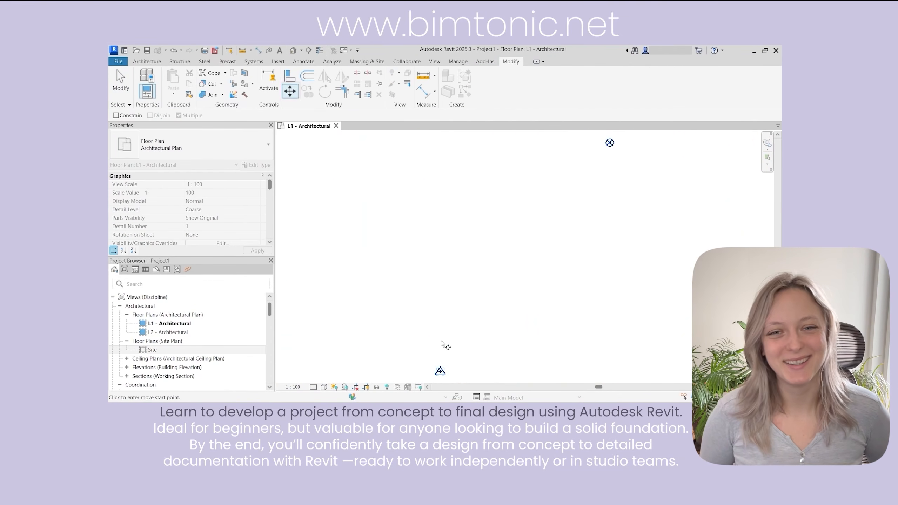
click(441, 373)
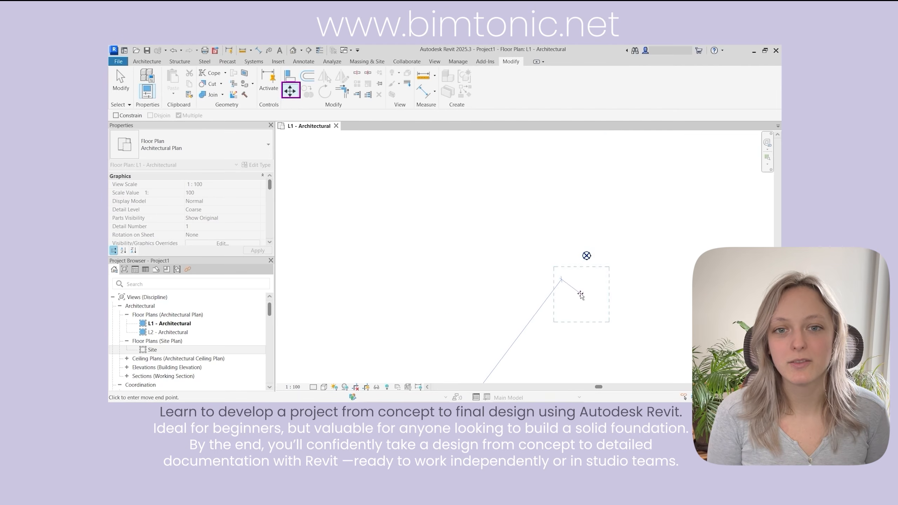
click(587, 250)
scroll(371, 310, up, 5)
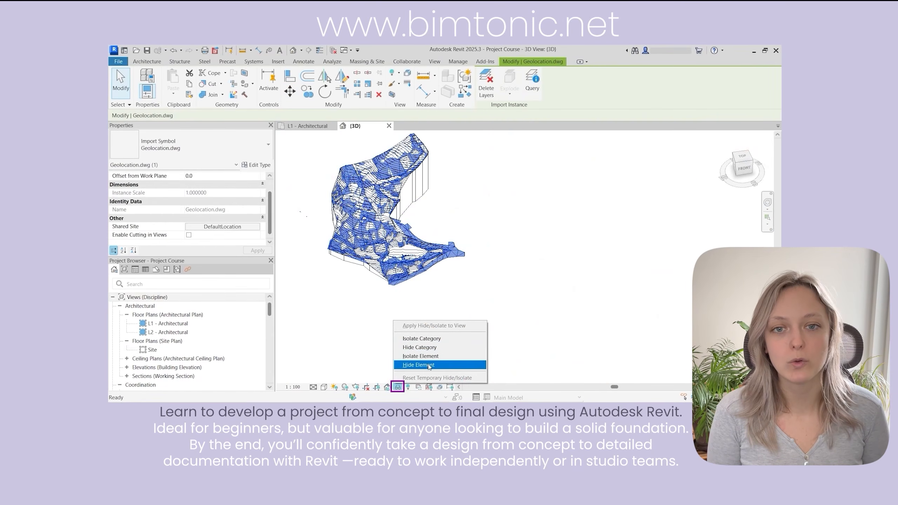
click(418, 365)
shift+middle_drag(317, 287, 466, 252)
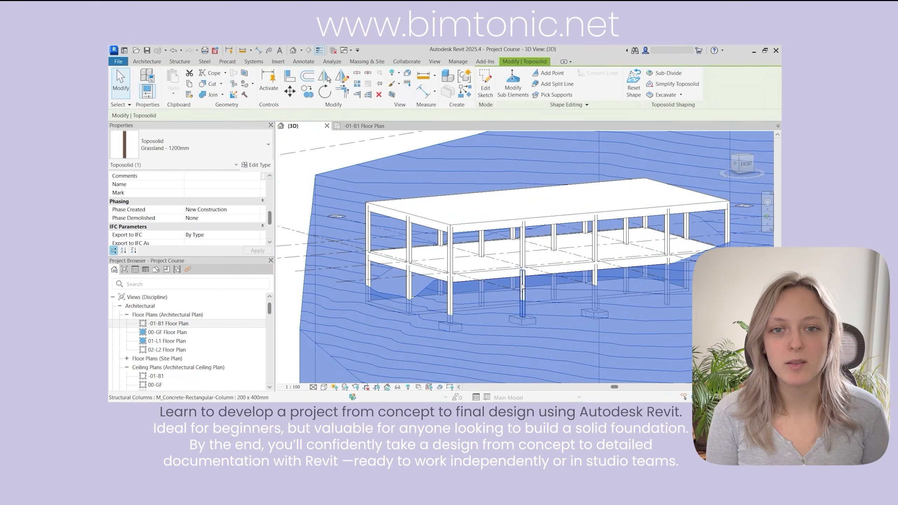
click(523, 288)
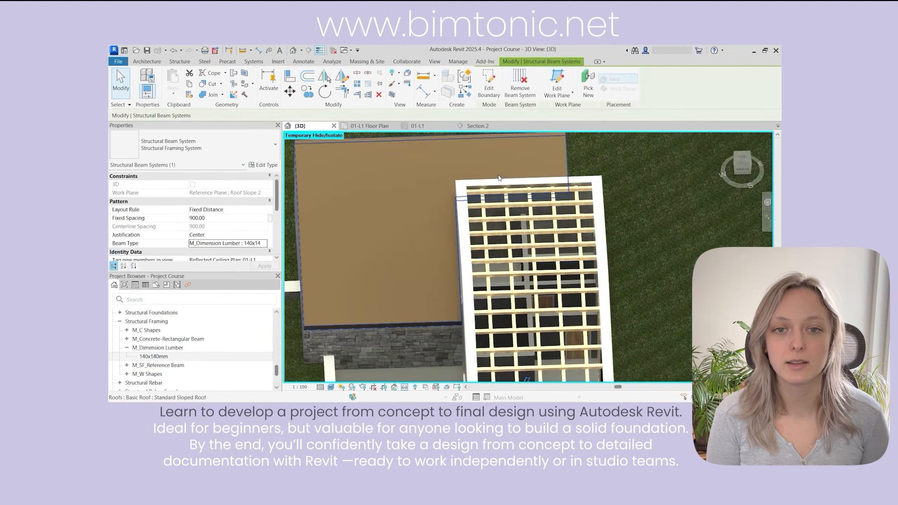
shift+middle_drag(495, 312, 519, 317)
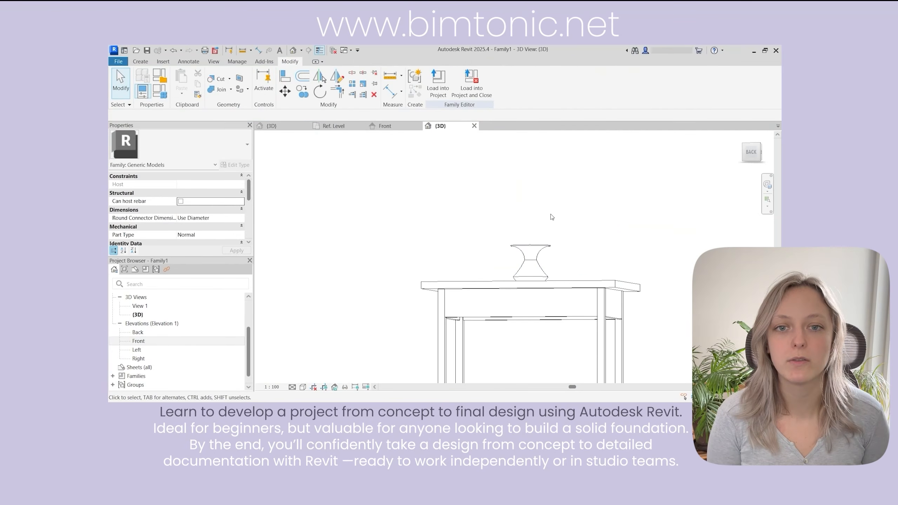
shift+middle_drag(552, 217, 573, 223)
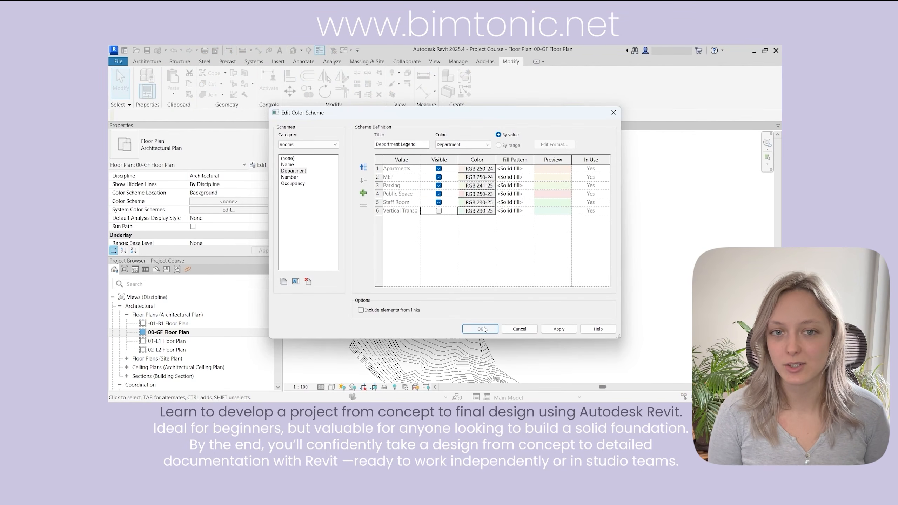
click(481, 329)
scroll(487, 255, up, 3)
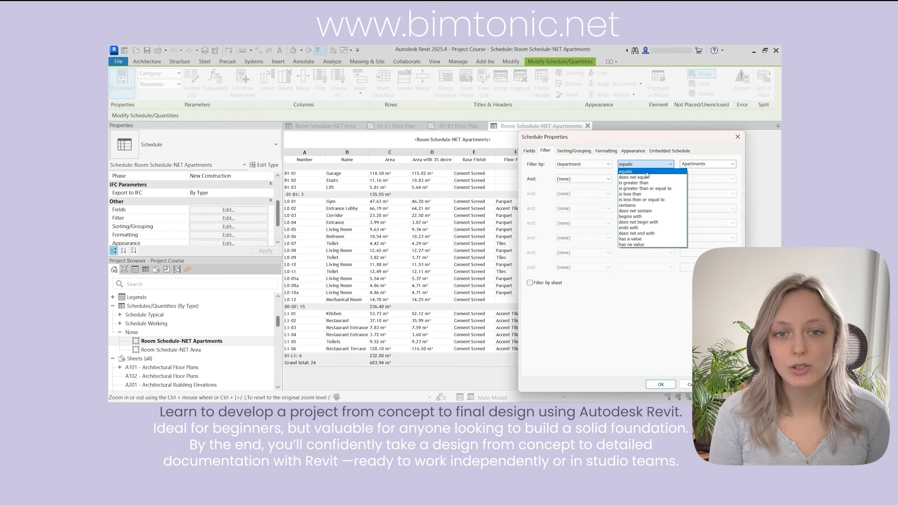
click(634, 171)
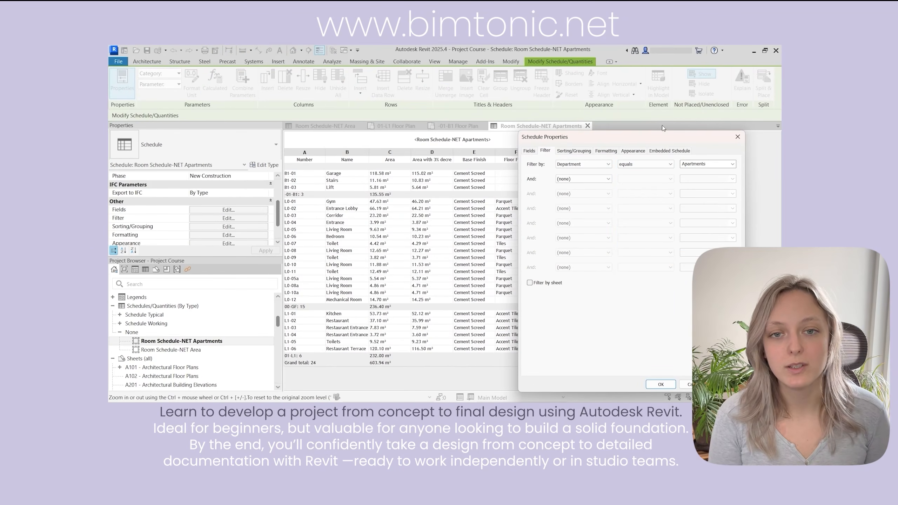
click(661, 385)
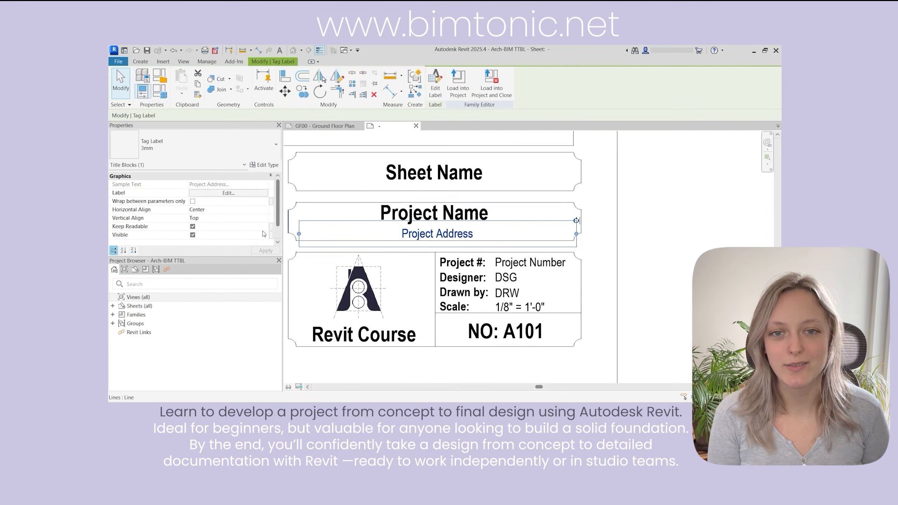
click(287, 234)
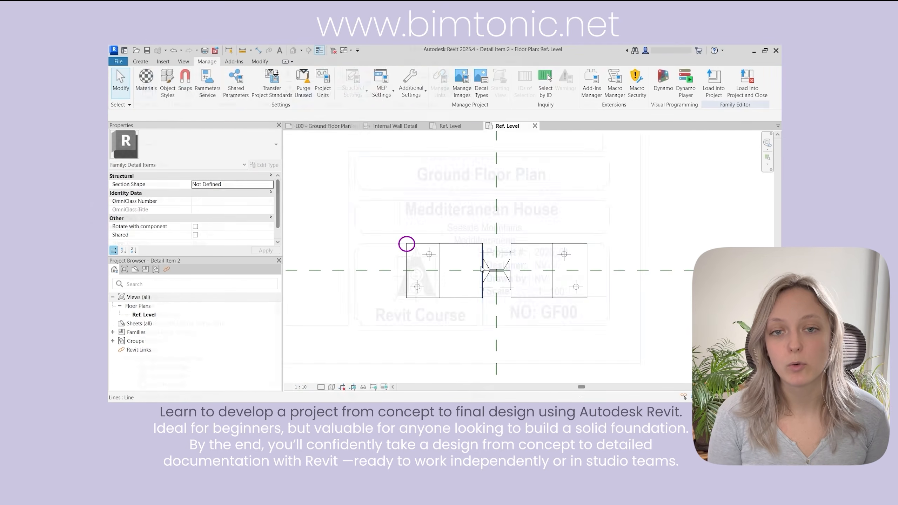
click(496, 266)
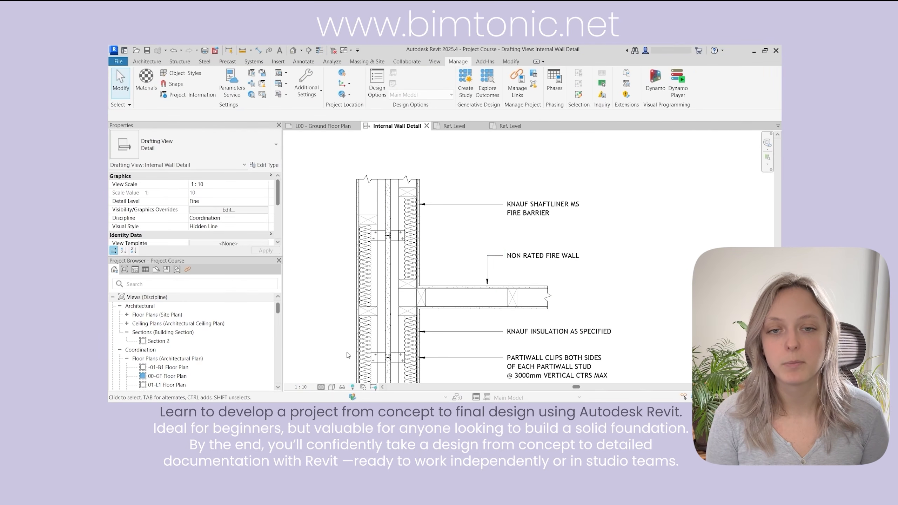
scroll(347, 354, down, 2)
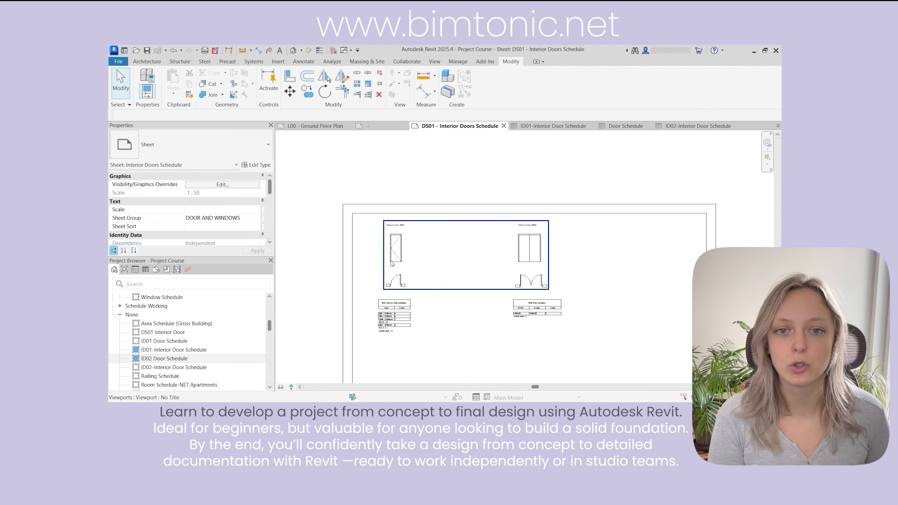
scroll(408, 254, up, 2)
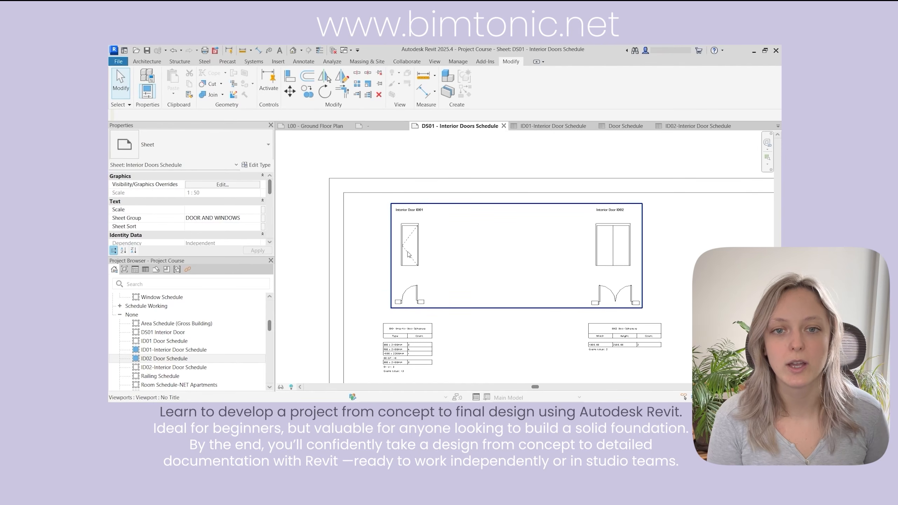
- Activate the Interior Door ID01 elevation viewport and pick the door's top and bottom edges for an aligned height dimension
double_click(407, 252)
scroll(409, 264, up, 2)
click(423, 91)
click(414, 193)
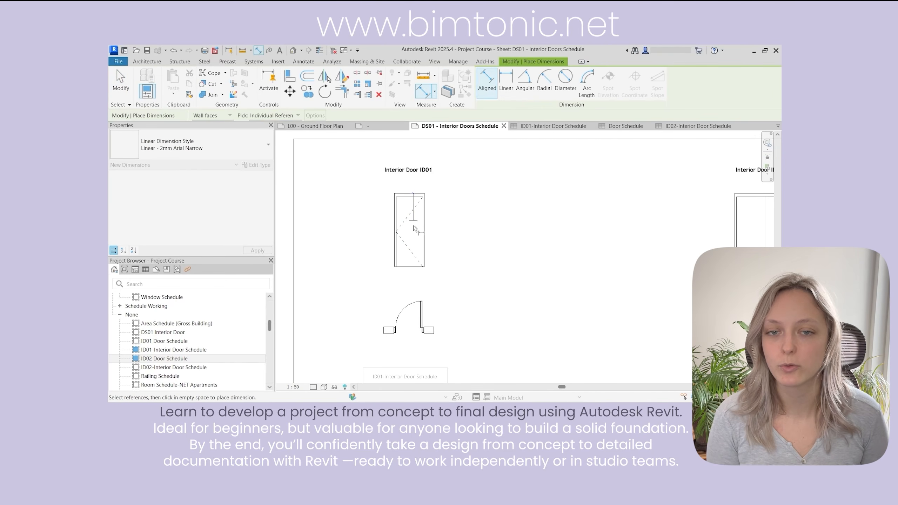
click(415, 267)
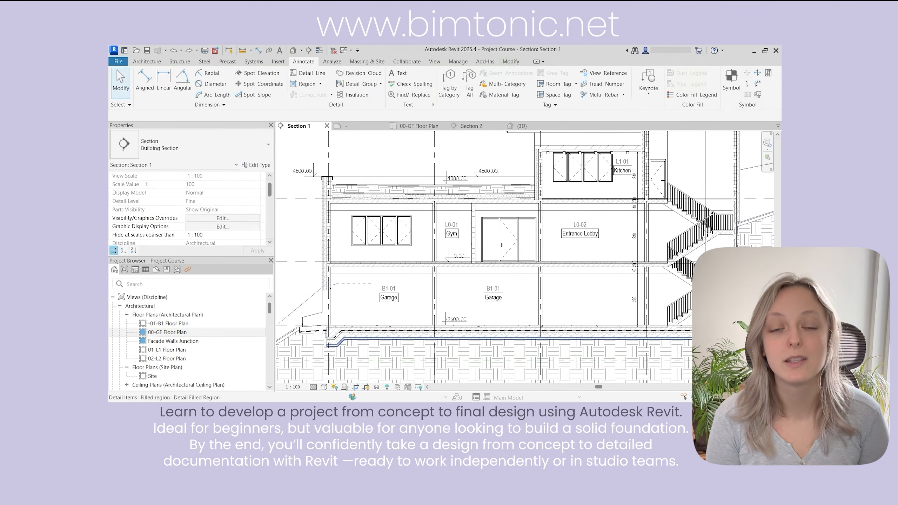
scroll(622, 350, up, 5)
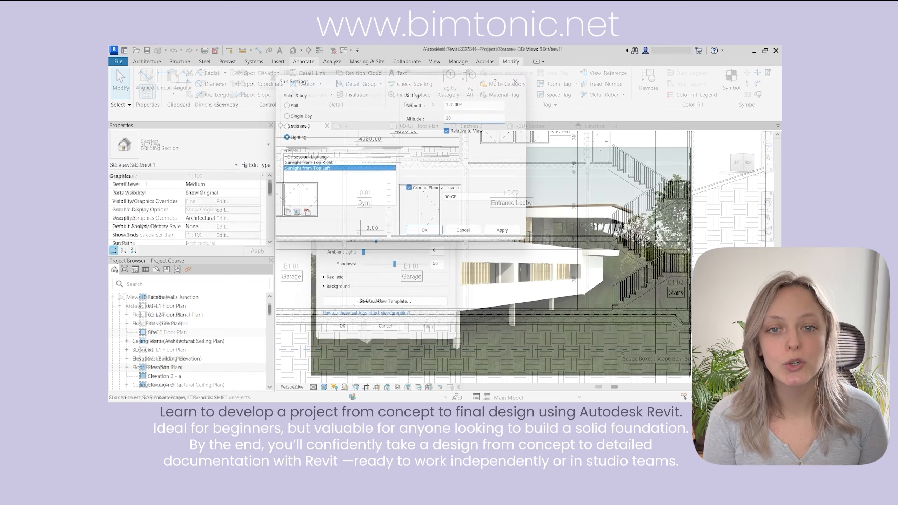
click(424, 230)
click(342, 325)
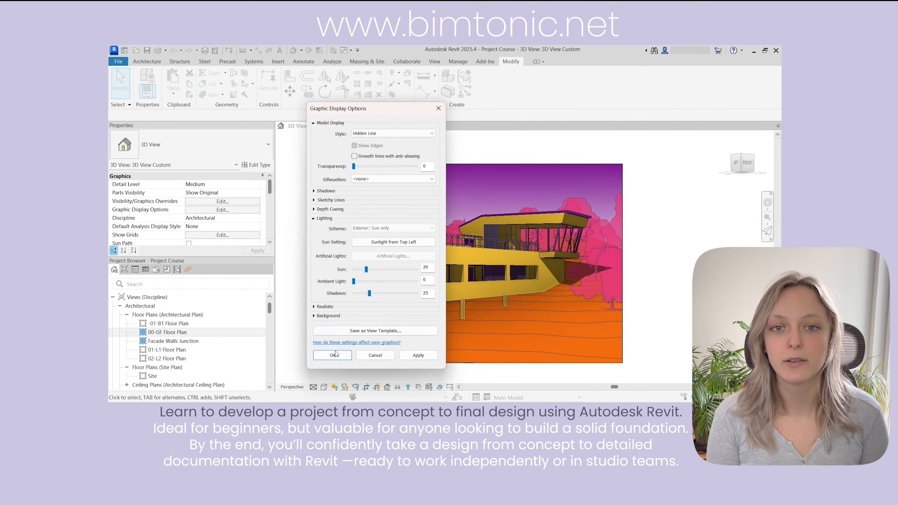
click(332, 355)
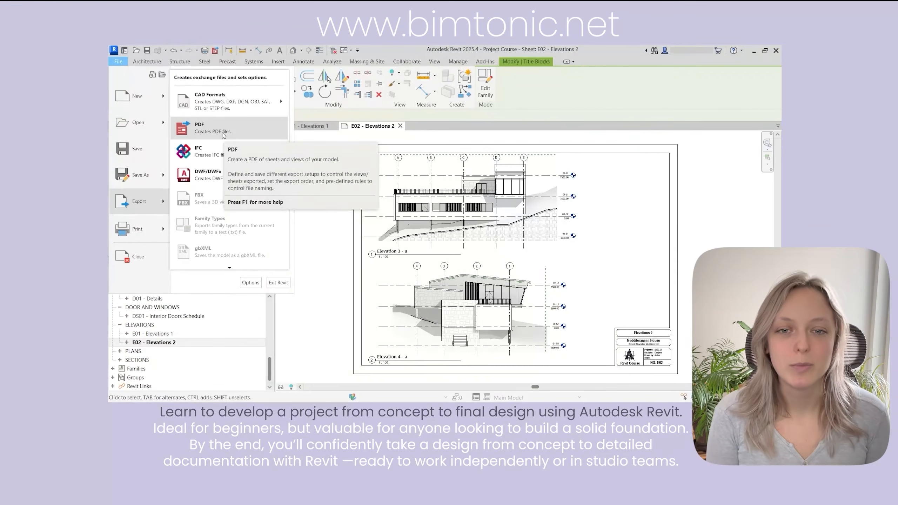
click(212, 128)
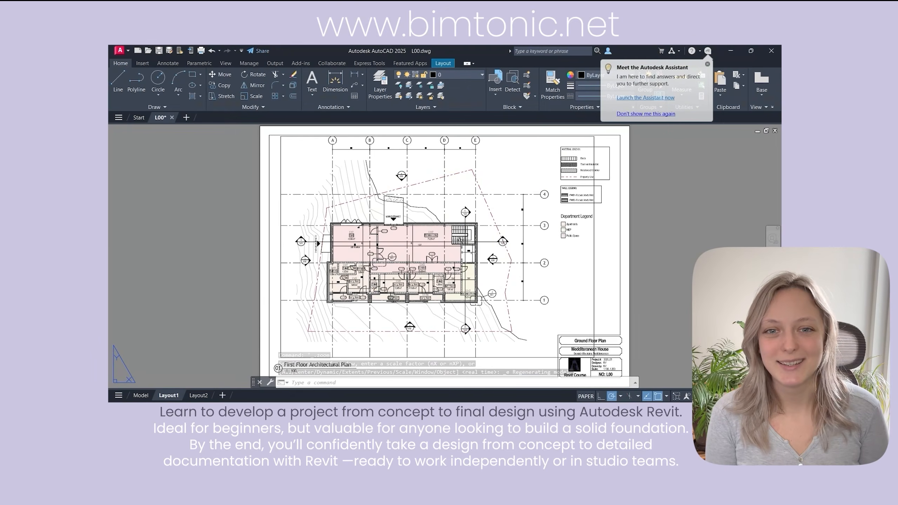
click(291, 251)
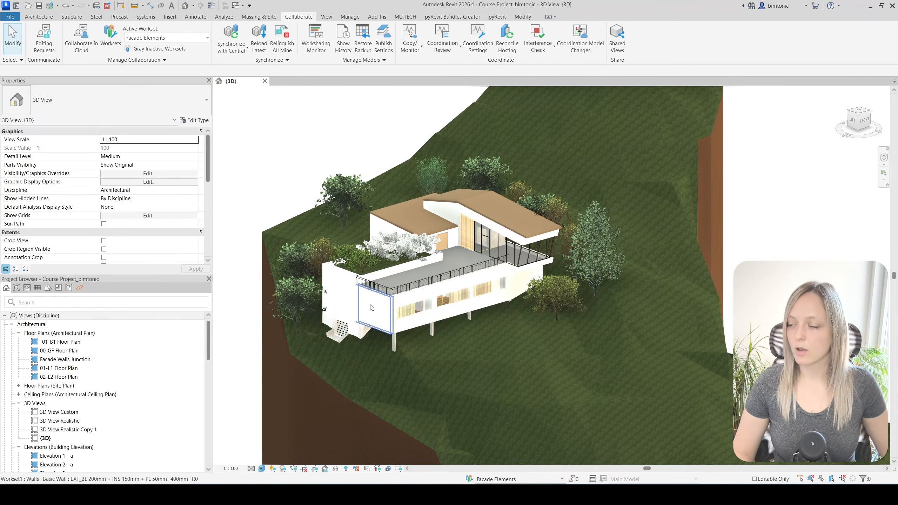
- Select all exterior walls visible in the 3D view of the 400 mm plastered type and the 450 mm stone-clad type
click(371, 306)
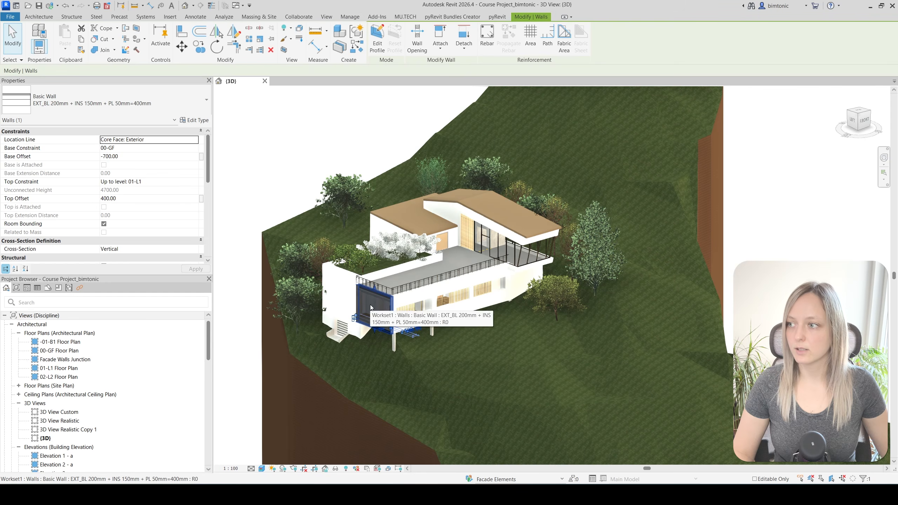
right_click(371, 305)
mouse_move(419, 163)
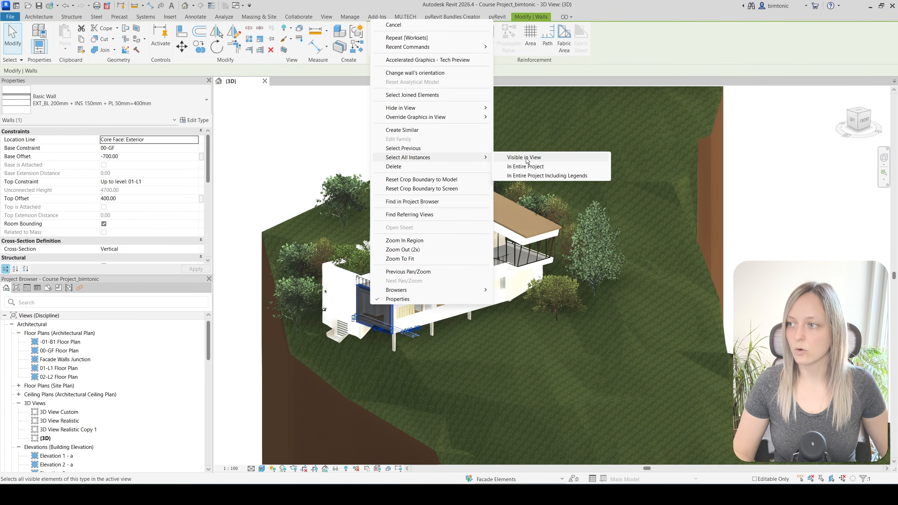
click(527, 157)
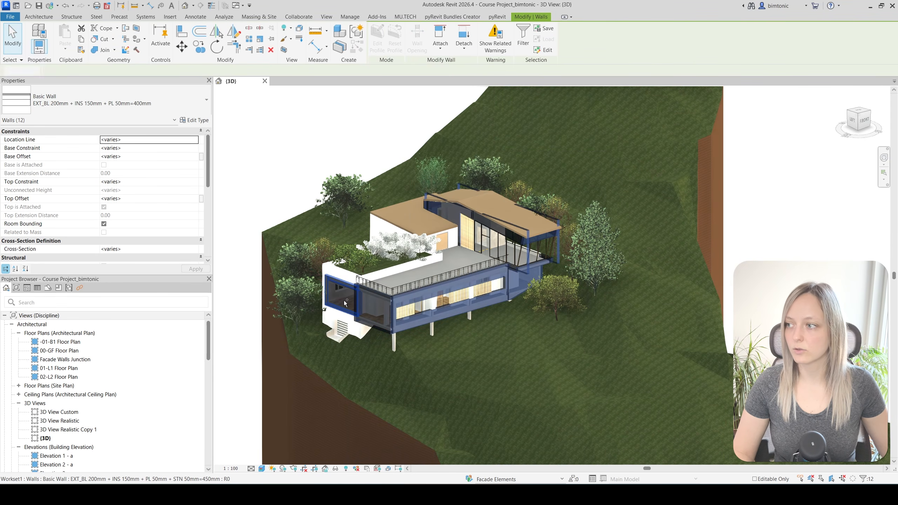
ctrl+click(345, 300)
right_click(345, 301)
mouse_move(425, 153)
click(524, 153)
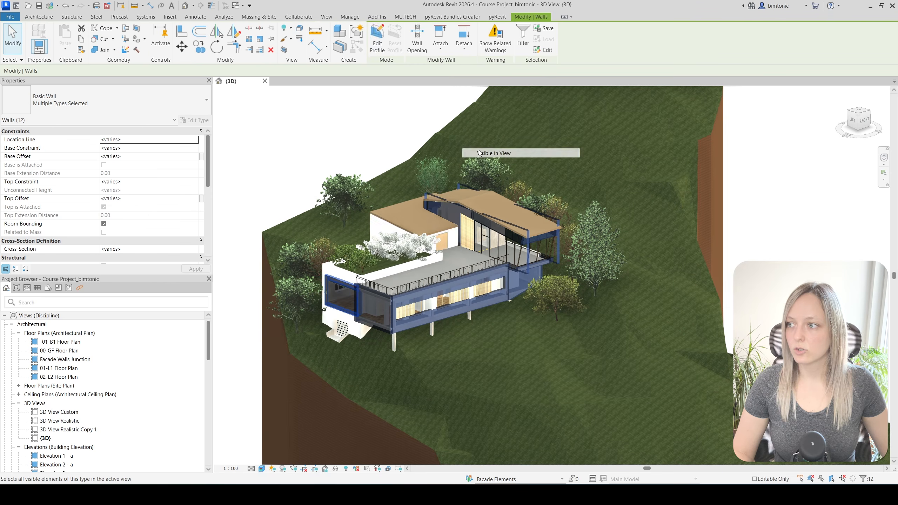
- Add both sloped roofs and all visible instances of the 550 mm stone-clad exterior wall type to the selection
ctrl+click(510, 215)
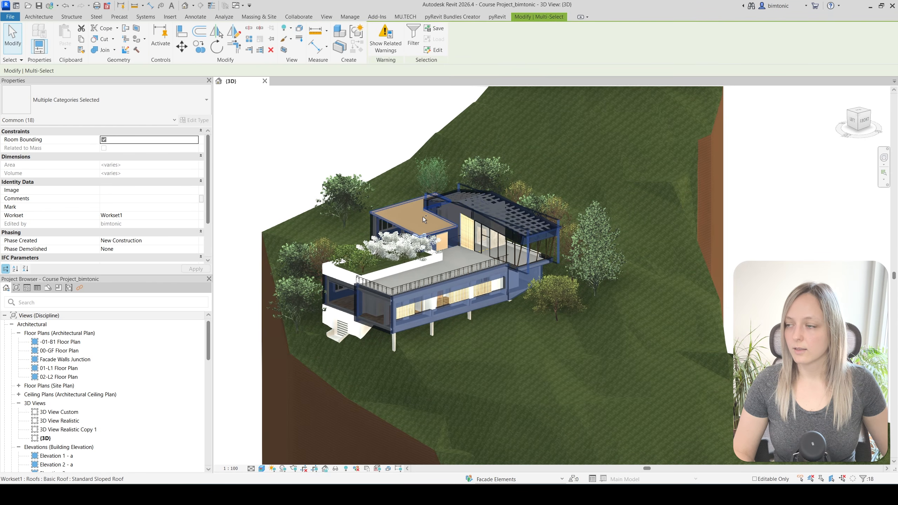
ctrl+click(422, 216)
ctrl+click(343, 272)
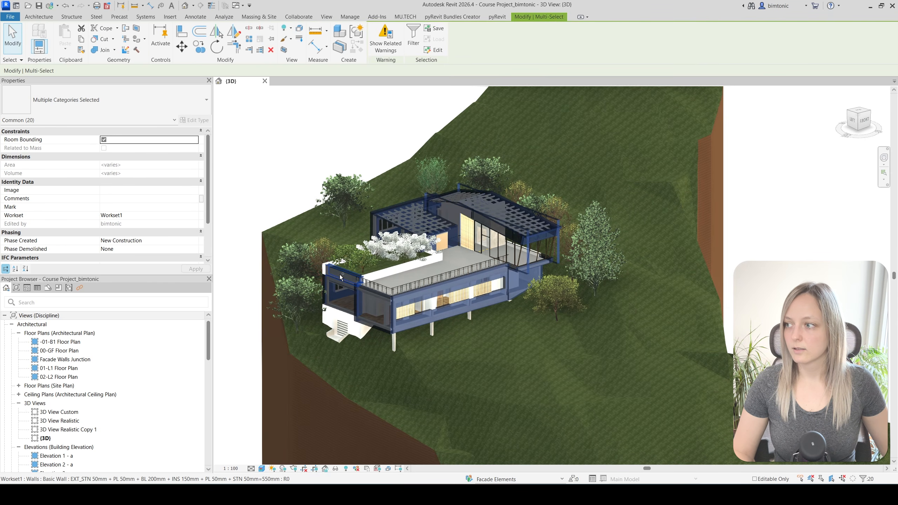
right_click(341, 277)
mouse_move(407, 337)
click(484, 338)
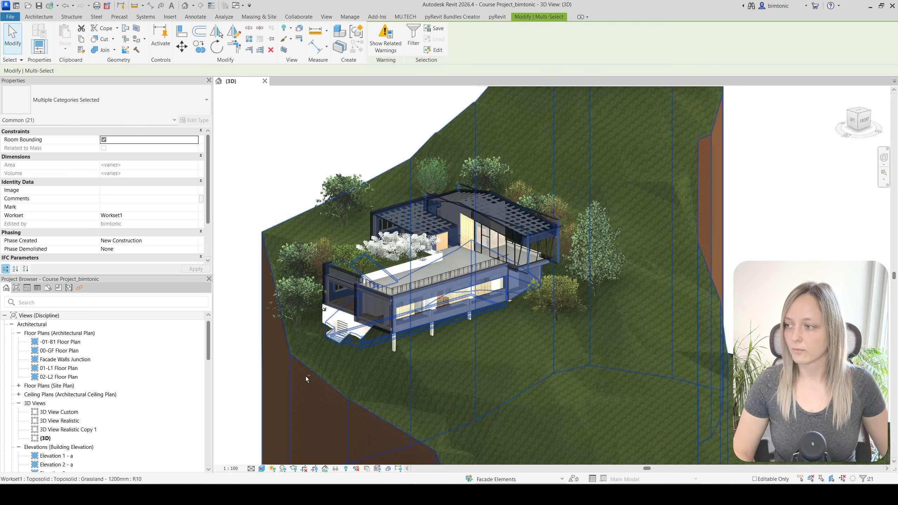
- Add the windows on the house's rear facade to the selection, extending it to the other instances of their type
shift+middle_drag(307, 377, 441, 409)
scroll(446, 339, up, 3)
scroll(478, 340, down, 5)
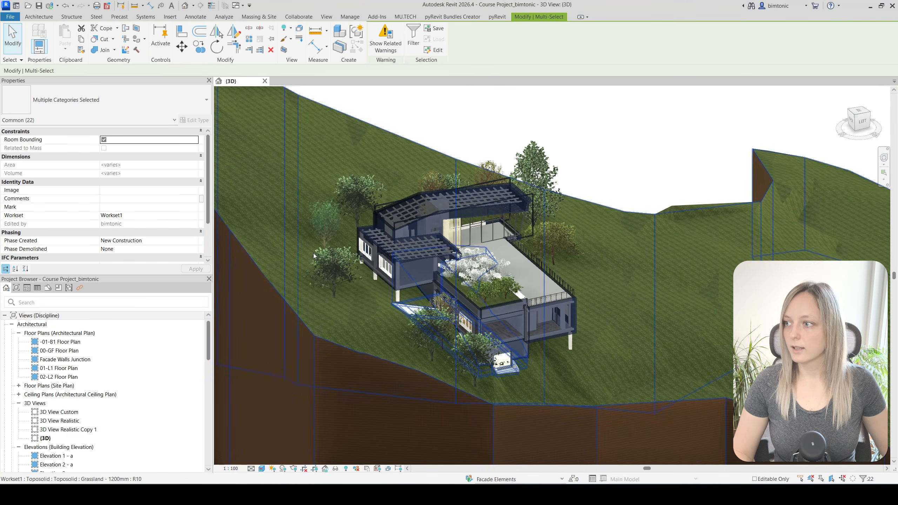
ctrl+click(391, 273)
scroll(391, 272, up, 2)
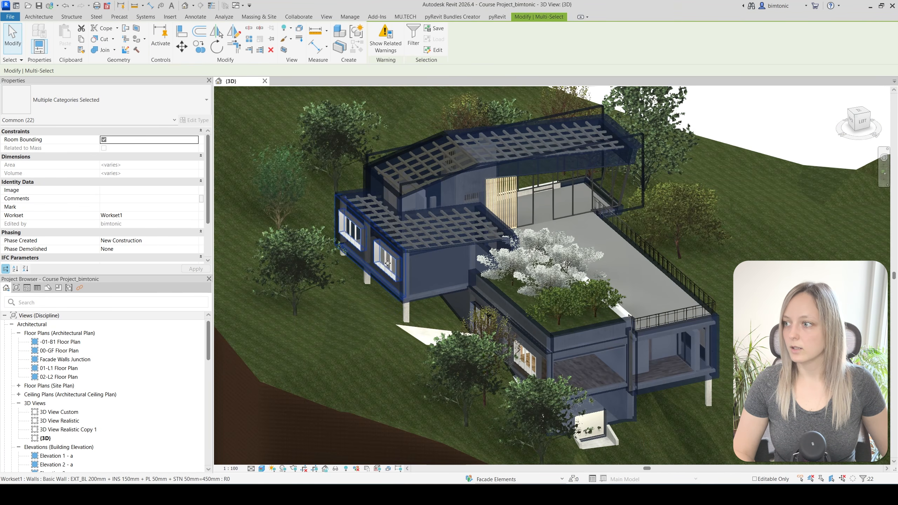
ctrl+click(383, 260)
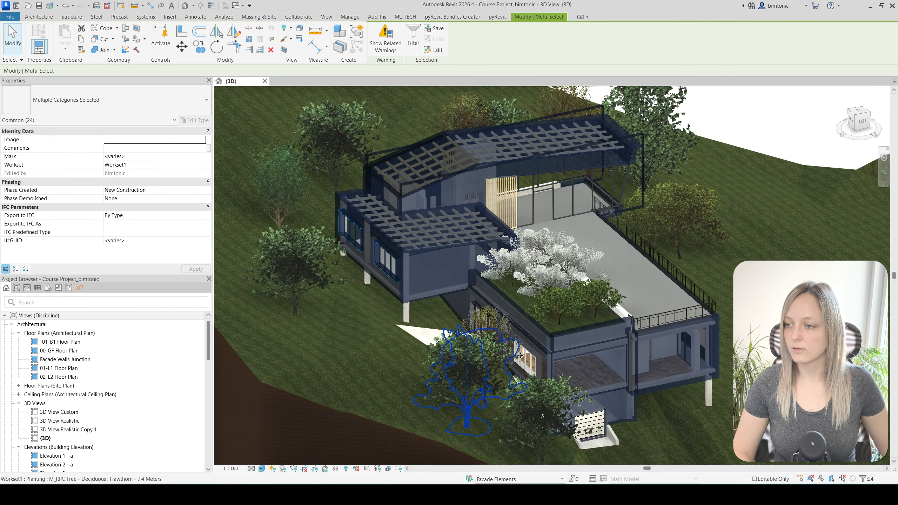
ctrl+click(354, 235)
right_click(352, 234)
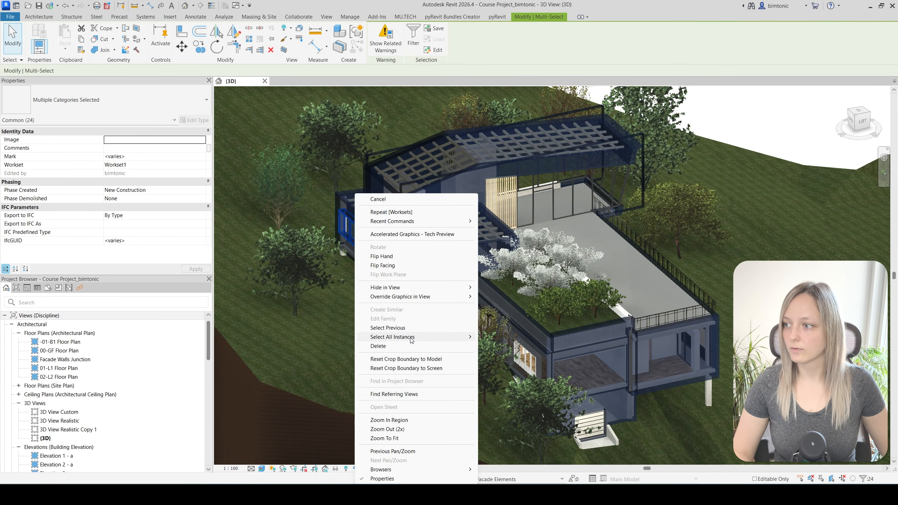
mouse_move(412, 338)
click(546, 356)
- Add the upper floor's curtain walls to the selection and assign all selected elements to the Facade Elements workset
scroll(546, 356, down, 3)
shift+middle_drag(546, 356, 555, 309)
ctrl+click(563, 309)
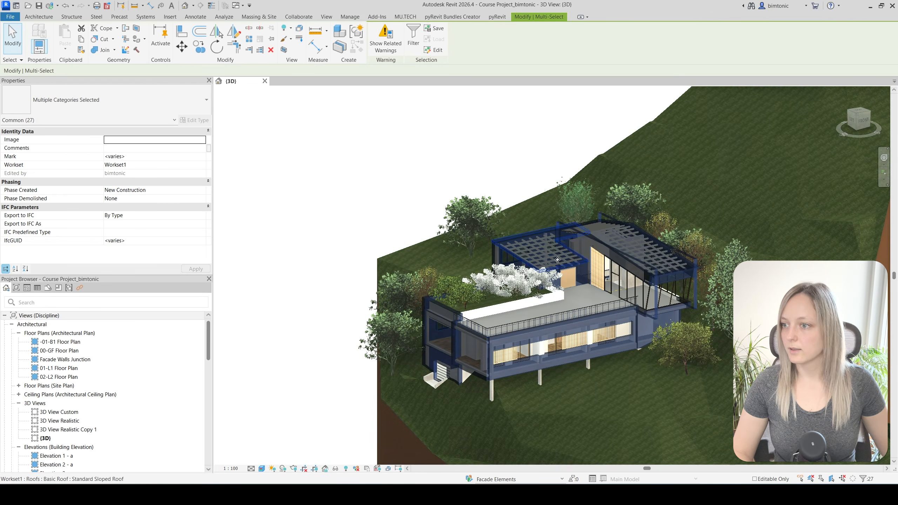
scroll(606, 299, up, 3)
ctrl+click(612, 303)
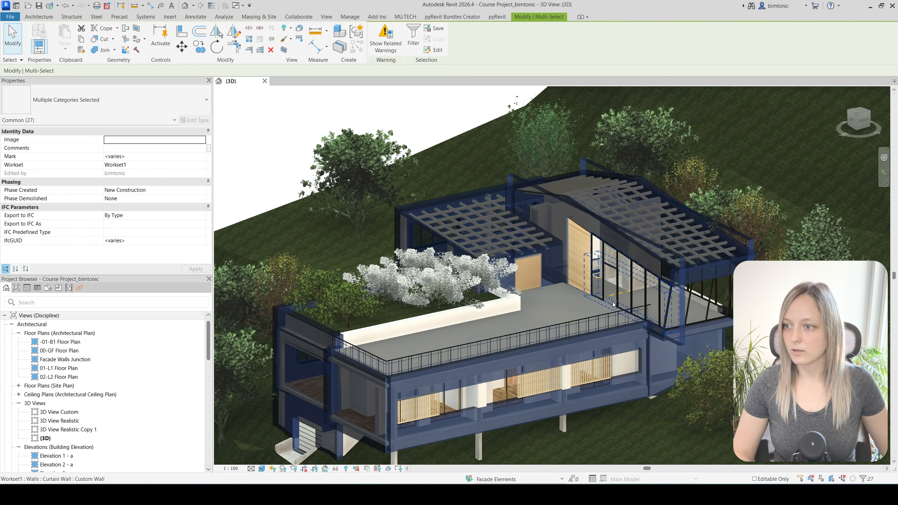
ctrl+click(696, 318)
scroll(312, 432, down, 5)
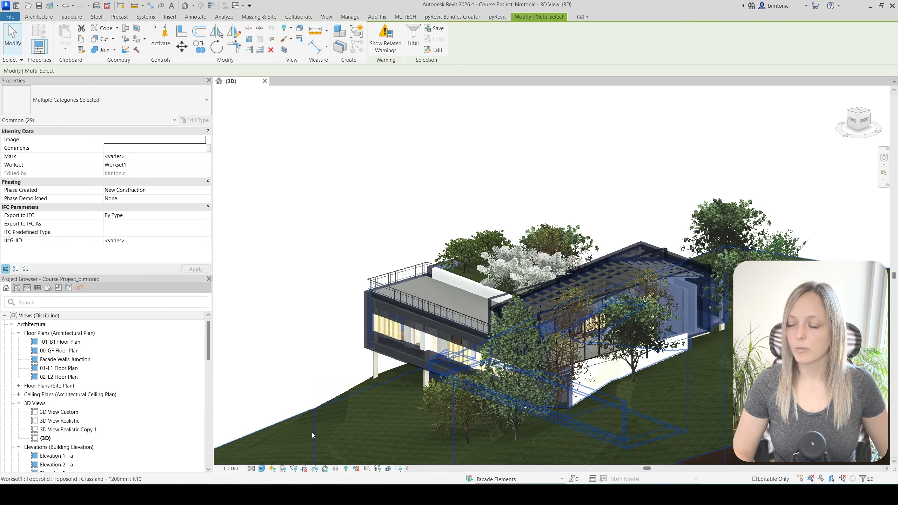
scroll(283, 393, up, 3)
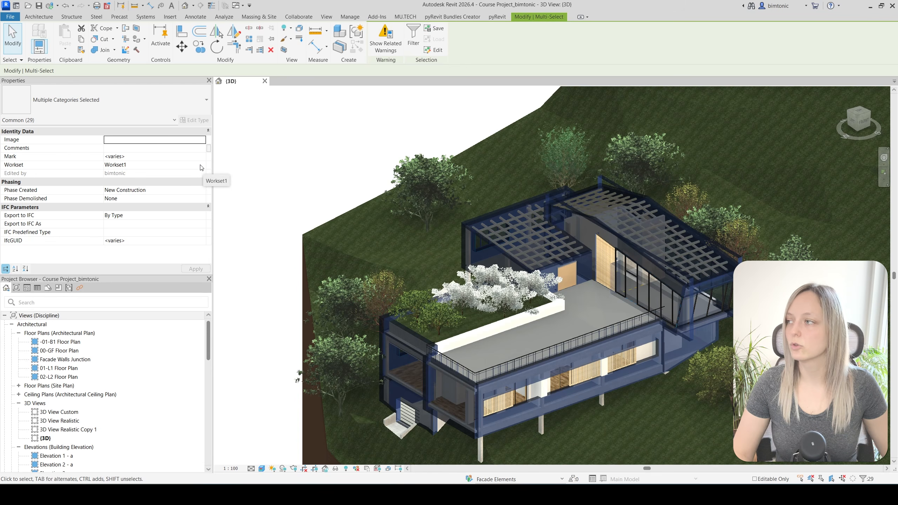
click(202, 164)
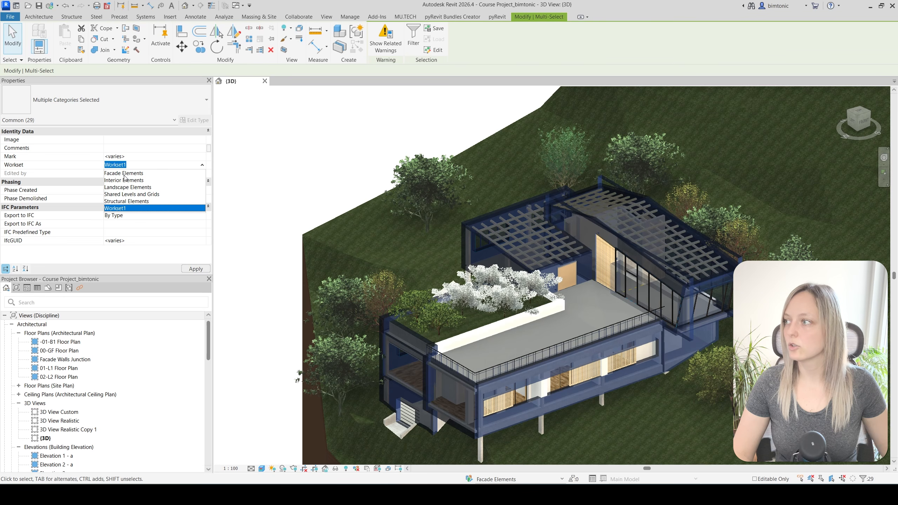
click(124, 173)
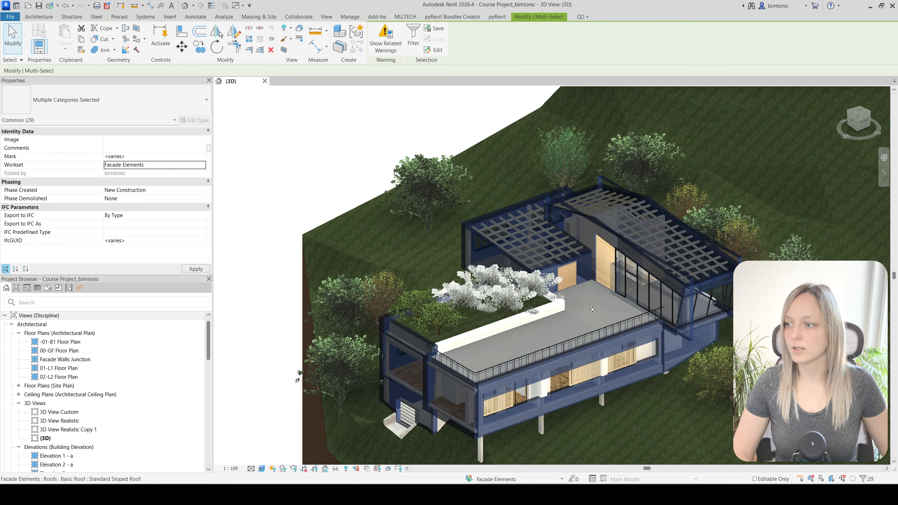
- Select the double door on the terrace and the three curtain walls on the lower front facade, and assign them to the Facade Elements workset
scroll(572, 276, up, 3)
click(572, 276)
scroll(572, 277, down, 3)
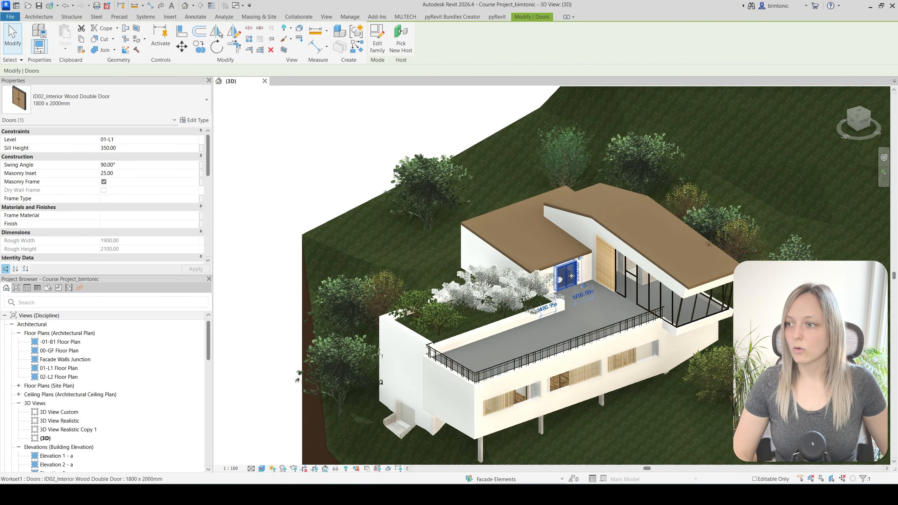
ctrl+click(512, 392)
ctrl+click(577, 376)
ctrl+click(622, 360)
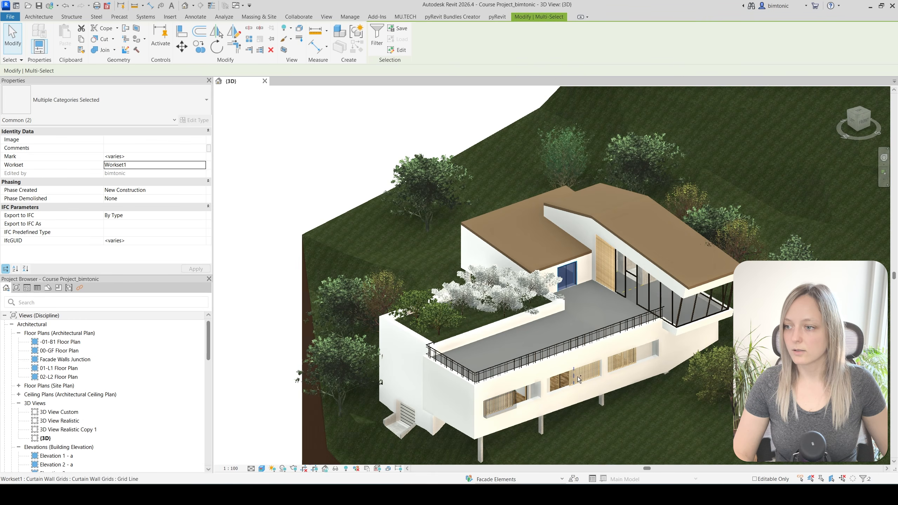
click(206, 166)
click(128, 173)
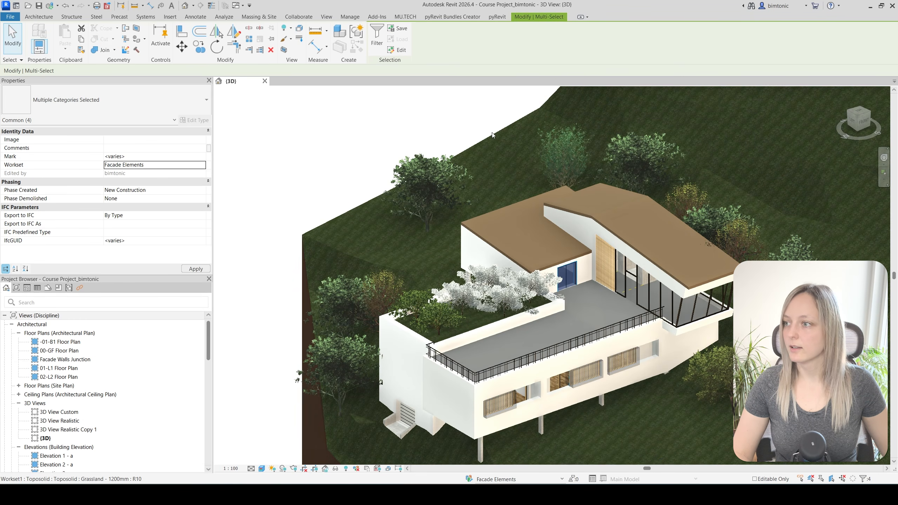
- Select the whole house with its surrounding trees and filter the selection down to the Planting category only
scroll(424, 195, down, 3)
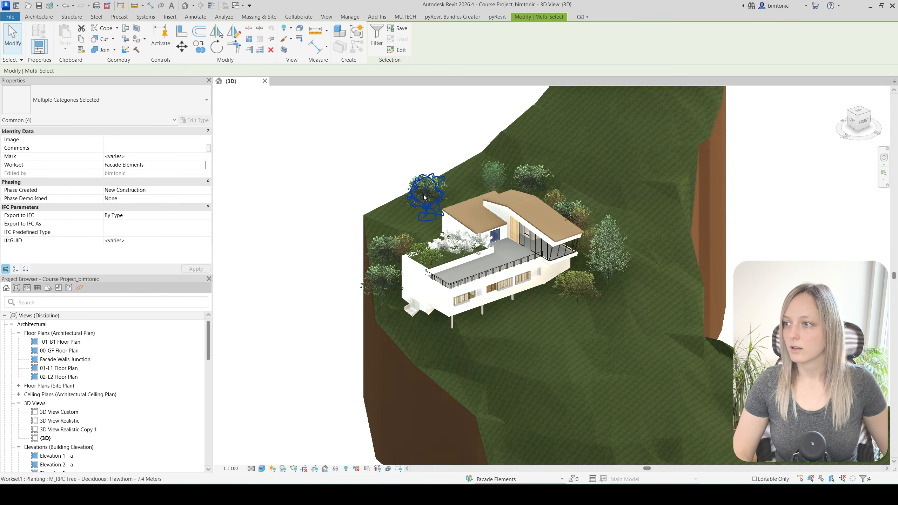
scroll(424, 195, down, 2)
drag(312, 133, 712, 385)
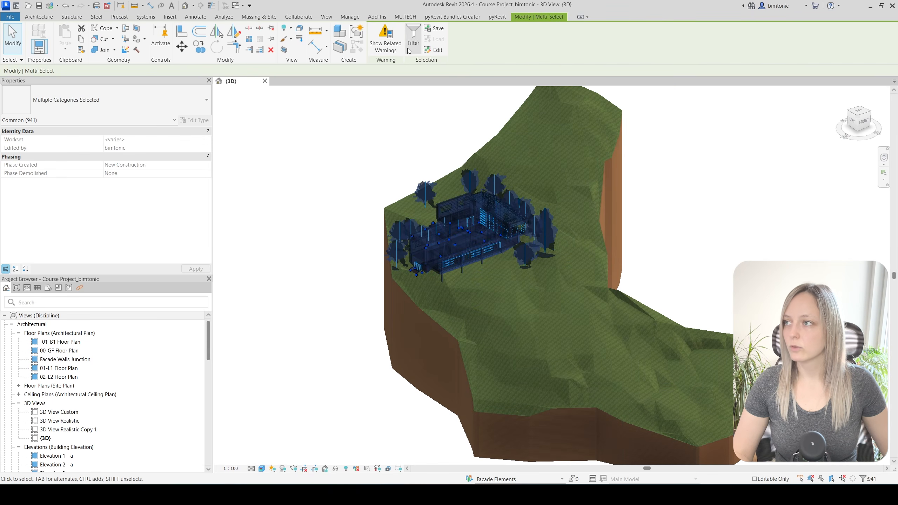
click(413, 39)
click(502, 205)
scroll(408, 259, down, 5)
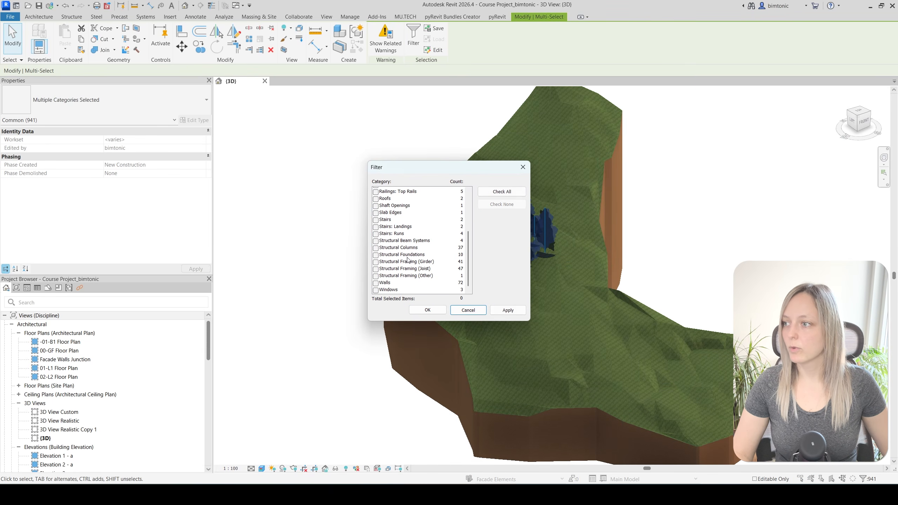
scroll(383, 271, up, 5)
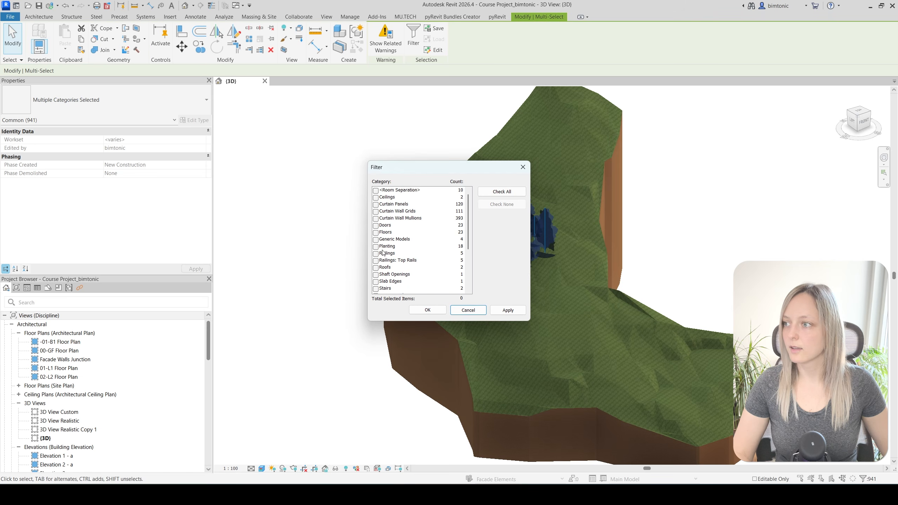
click(386, 247)
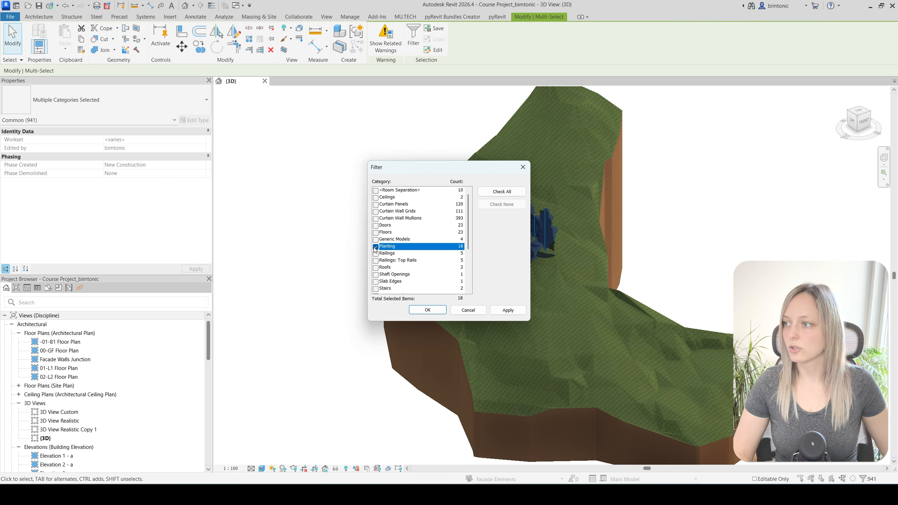
click(422, 313)
- Add the grassland toposolid to the selected planting and assign both to the Landscape Elements workset
ctrl+click(458, 358)
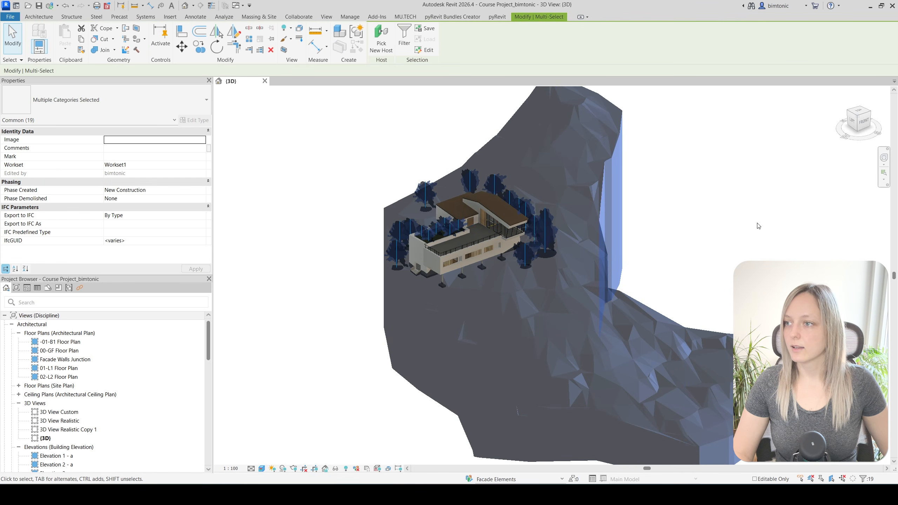
click(199, 165)
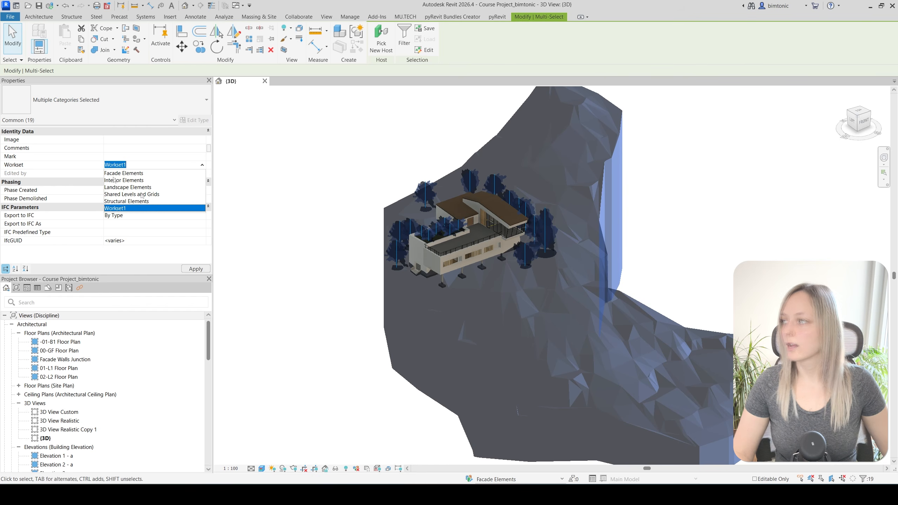
click(128, 188)
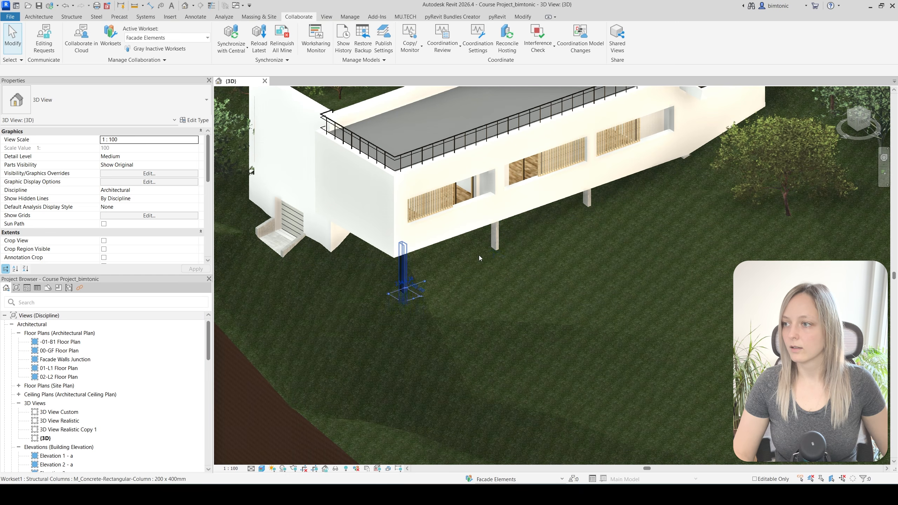
- Add the other two concrete columns under the house to the selected one and assign all three to the Structural Elements workset
click(495, 239)
ctrl+click(495, 240)
ctrl+click(588, 198)
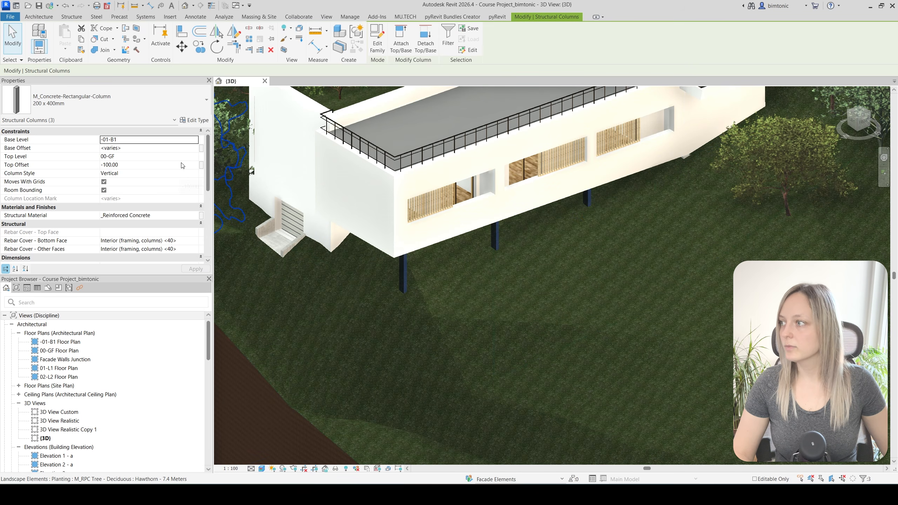
scroll(192, 235, down, 4)
click(194, 232)
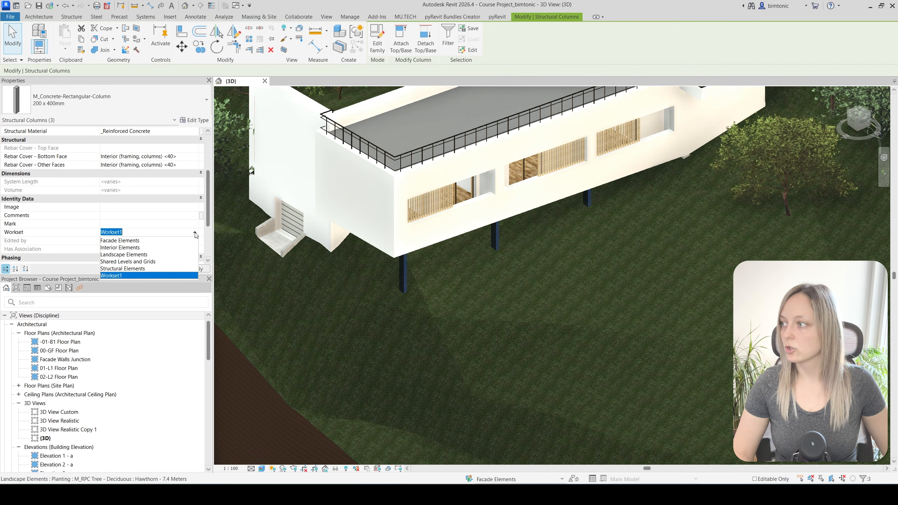
click(132, 276)
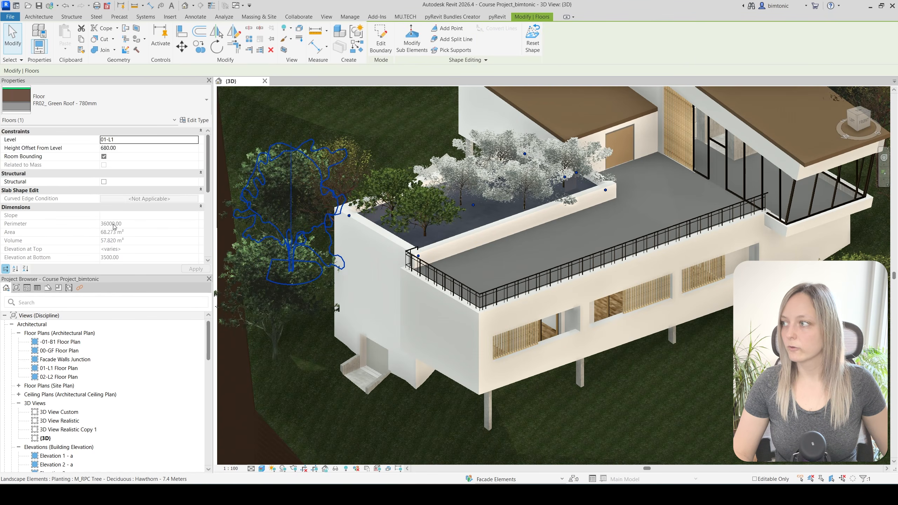
- Assign the selected green roof floor above the lower volume to the Landscape Elements workset
scroll(197, 252, down, 2)
click(196, 249)
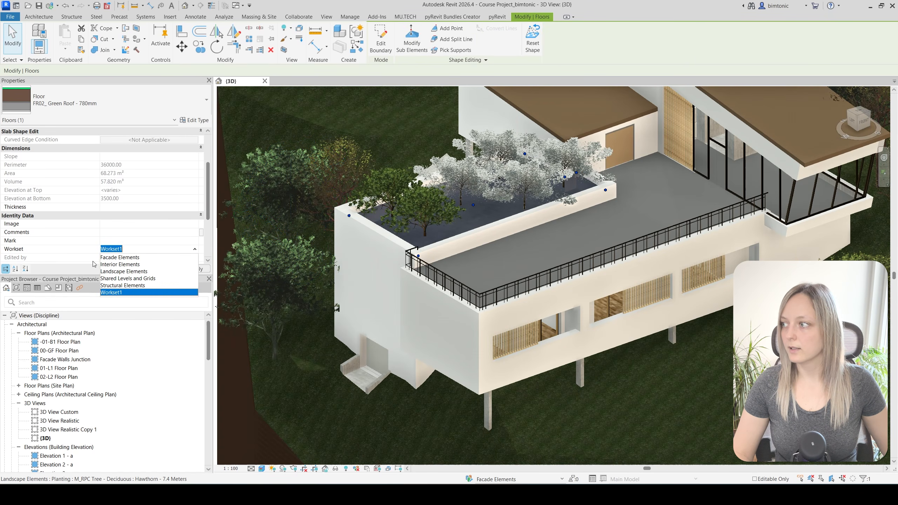
click(127, 278)
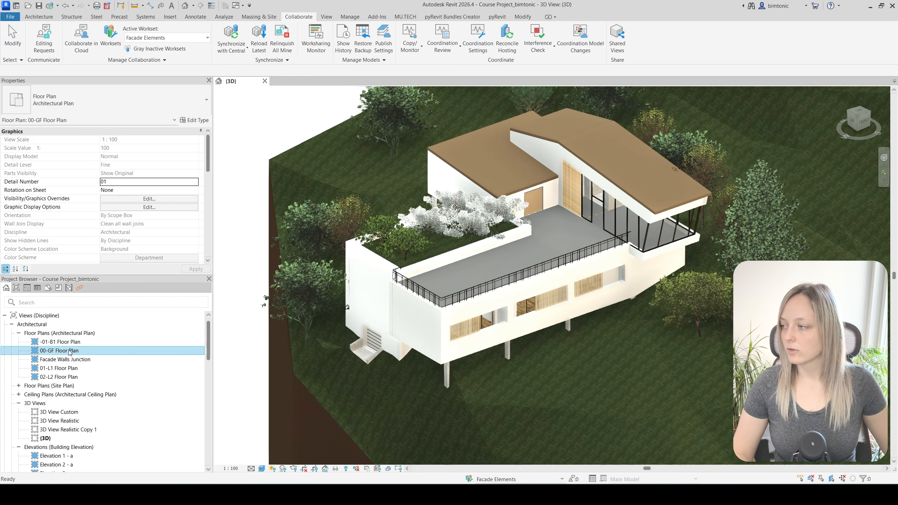
- In the 00-GF floor plan, select the building's interior and filter the selection to Doors, Floors, Generic Models and Walls
double_click(60, 350)
scroll(605, 239, up, 2)
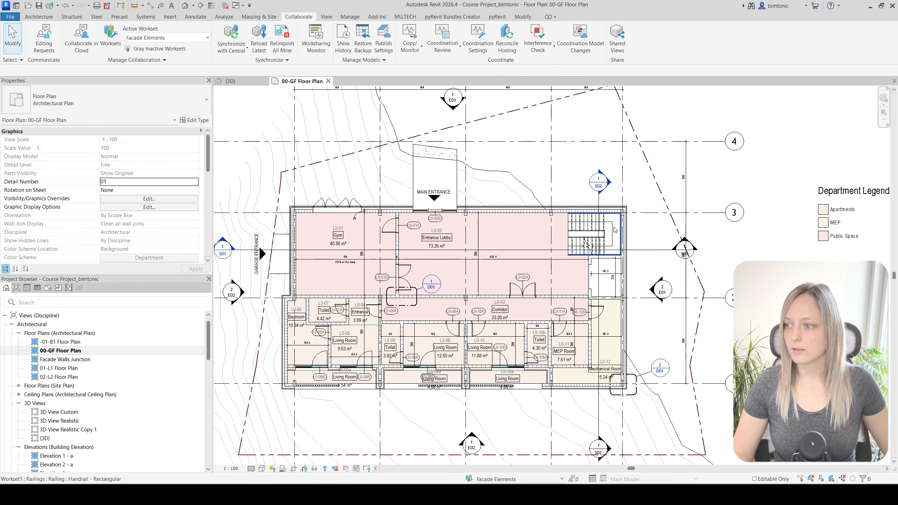
drag(618, 216, 285, 365)
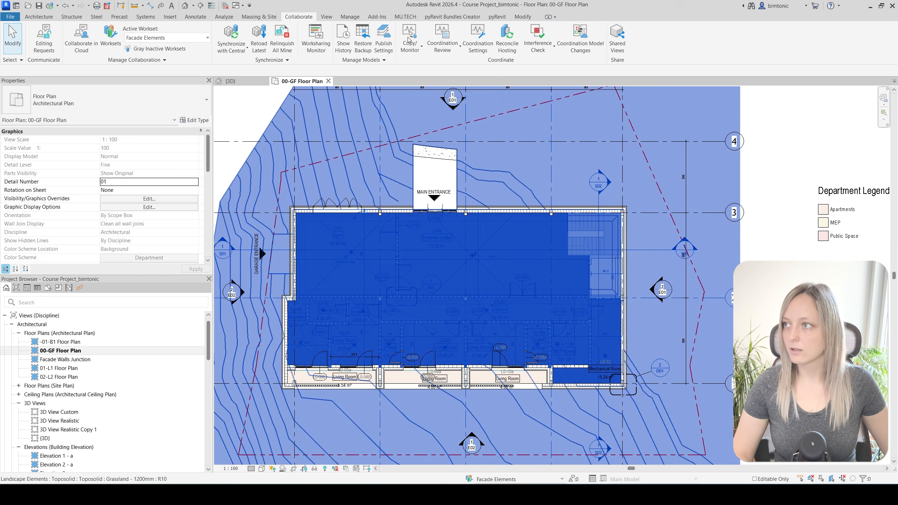
click(413, 35)
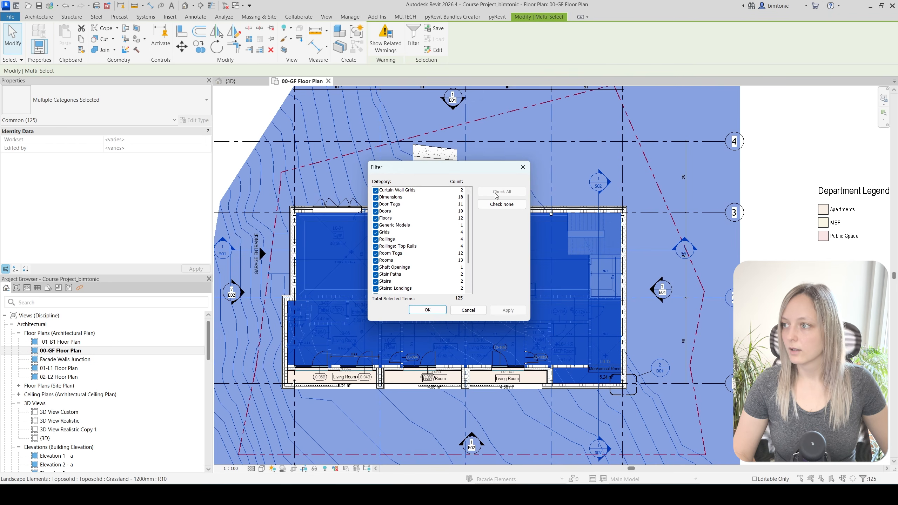
click(501, 204)
click(375, 219)
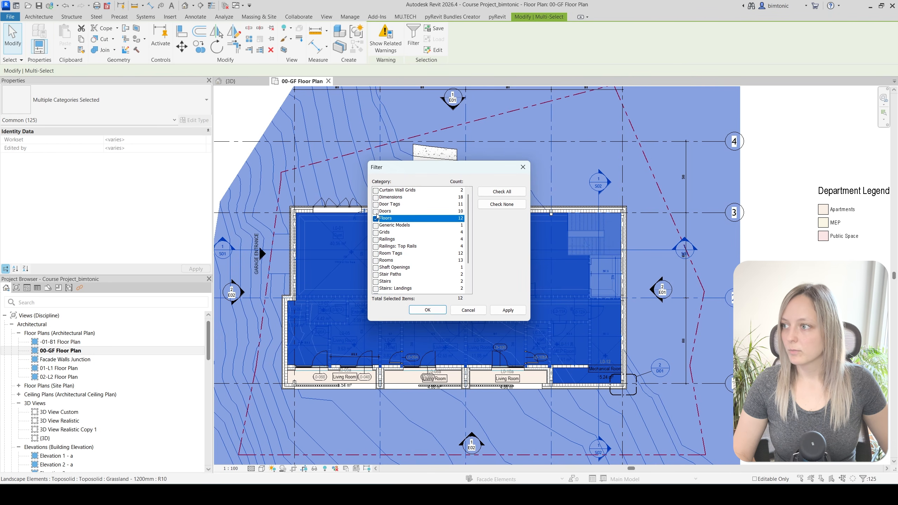
click(375, 212)
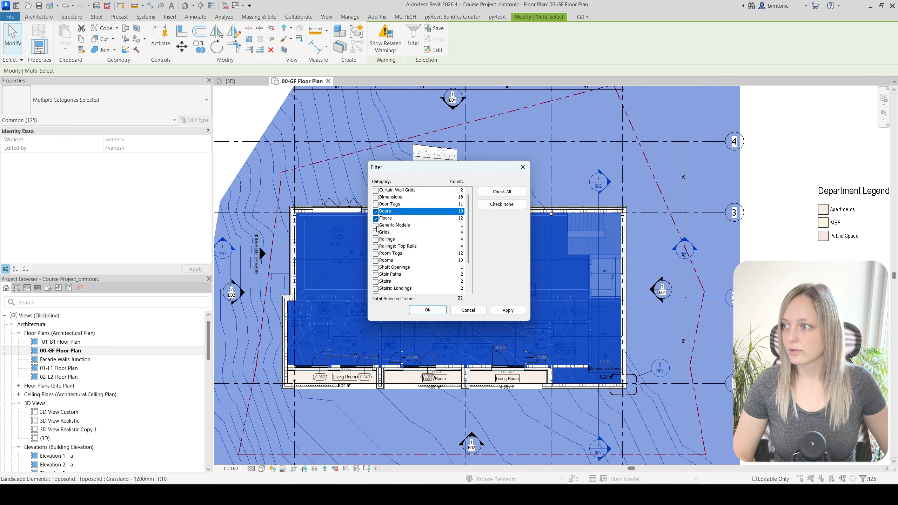
click(375, 226)
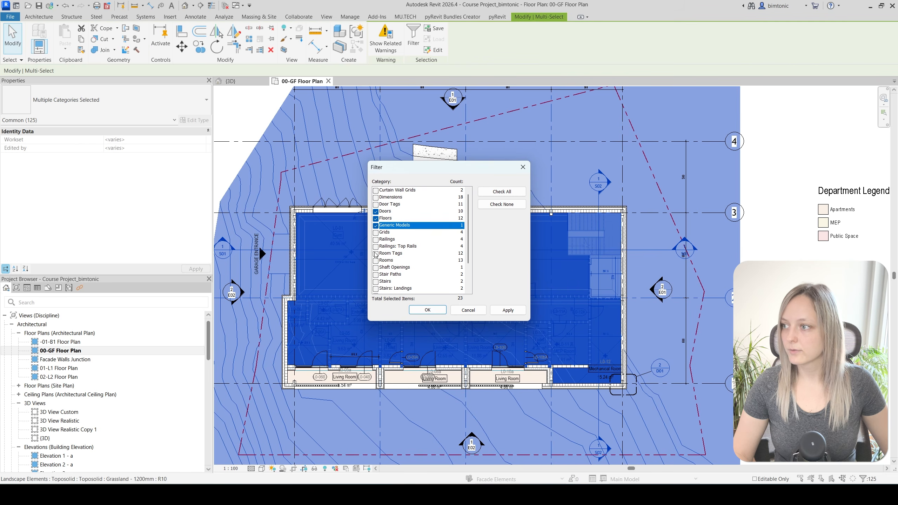
scroll(374, 273, down, 3)
click(375, 289)
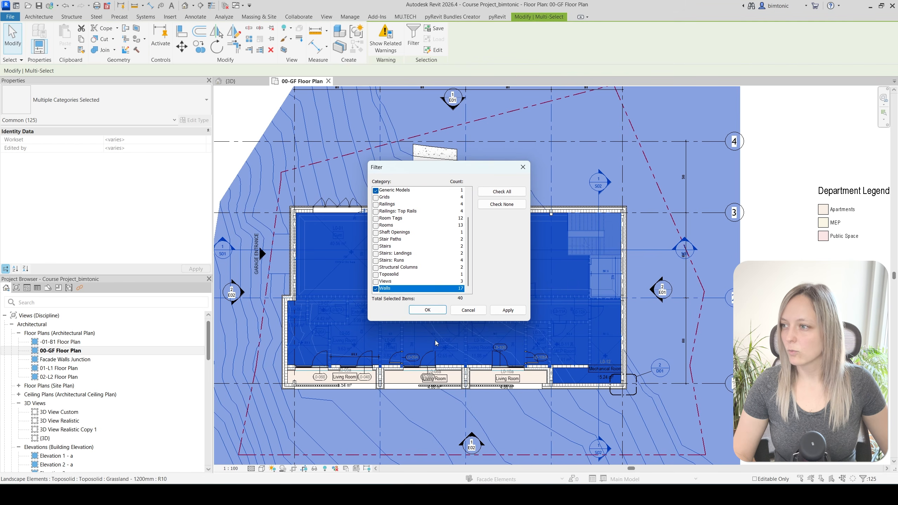
click(428, 310)
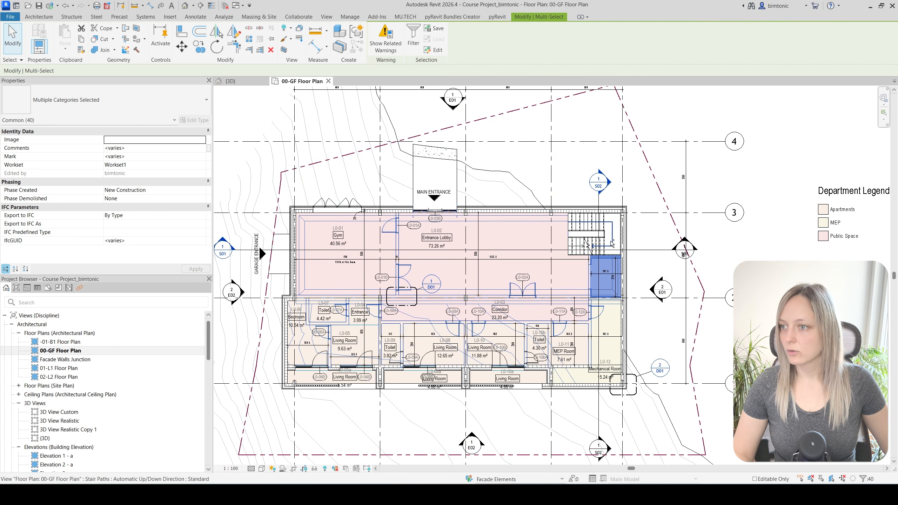
- Add the entrance lobby floor to the selection and assign all selected elements to the Interior Elements workset
ctrl+click(451, 272)
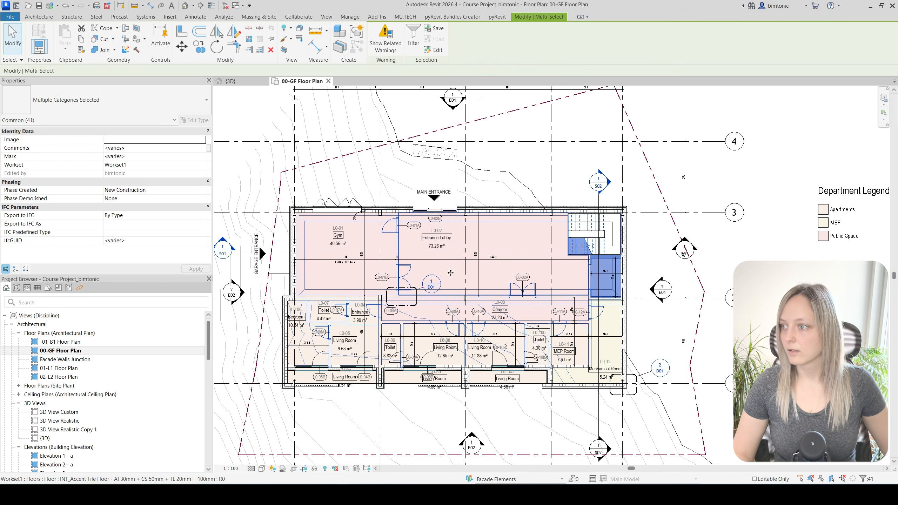
click(204, 167)
click(131, 181)
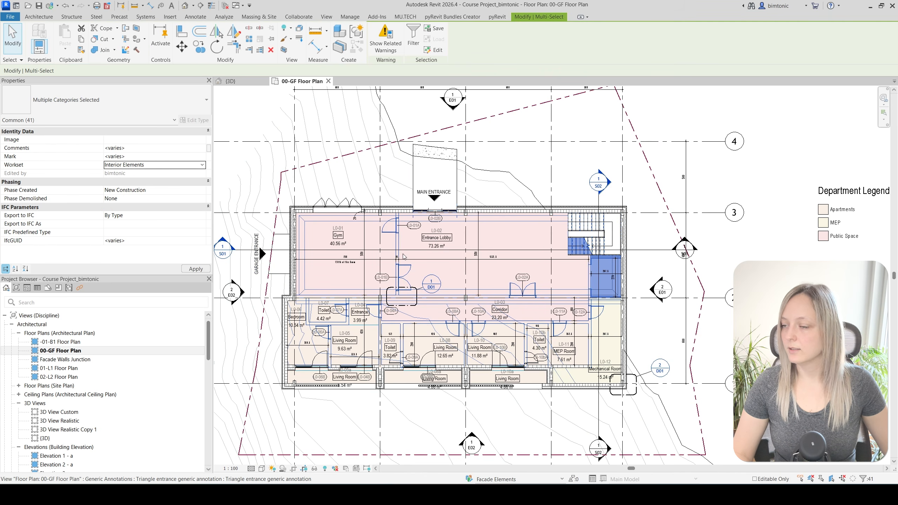
key(z)
key(f)
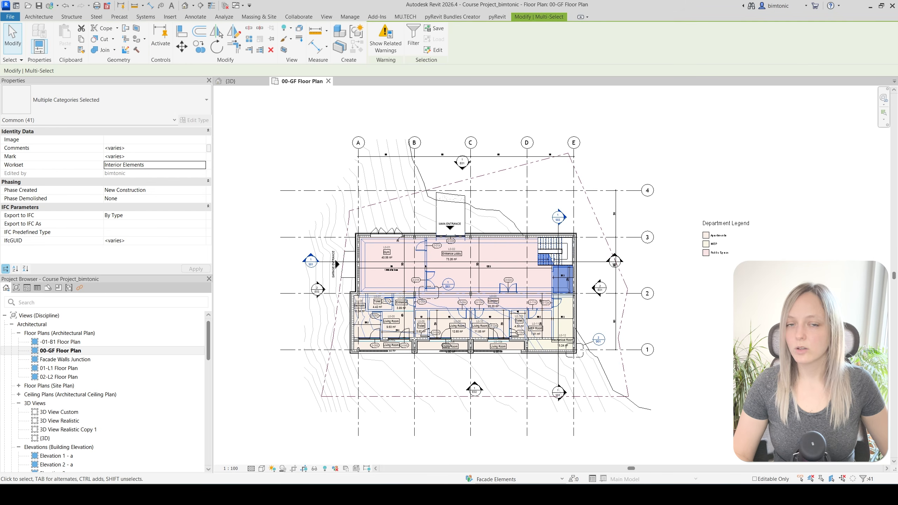
key(Escape)
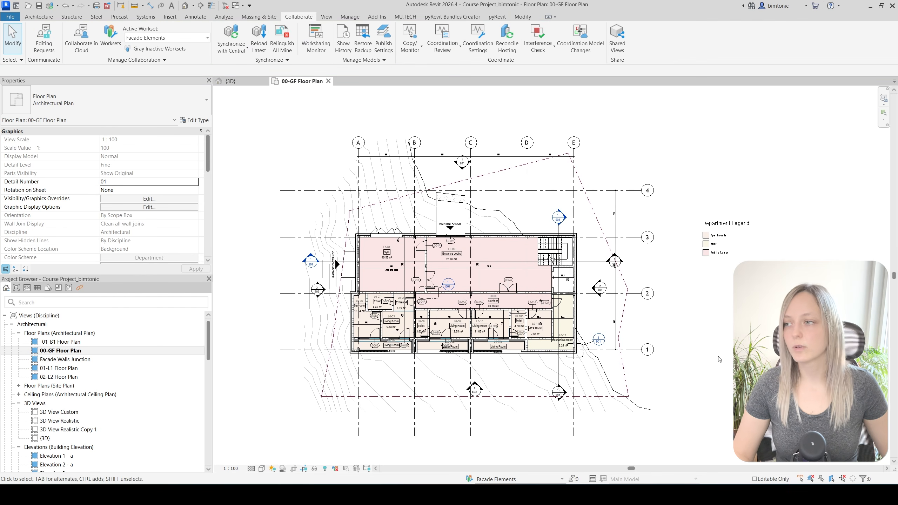
- Return to the 3D view and close the Landscape Elements workset to unload the trees and terrain
click(233, 82)
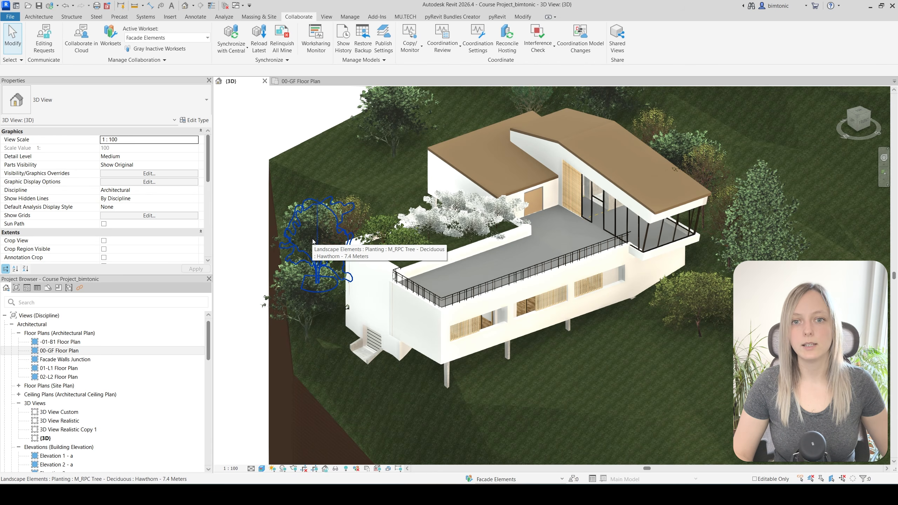
middle_drag(313, 242, 272, 245)
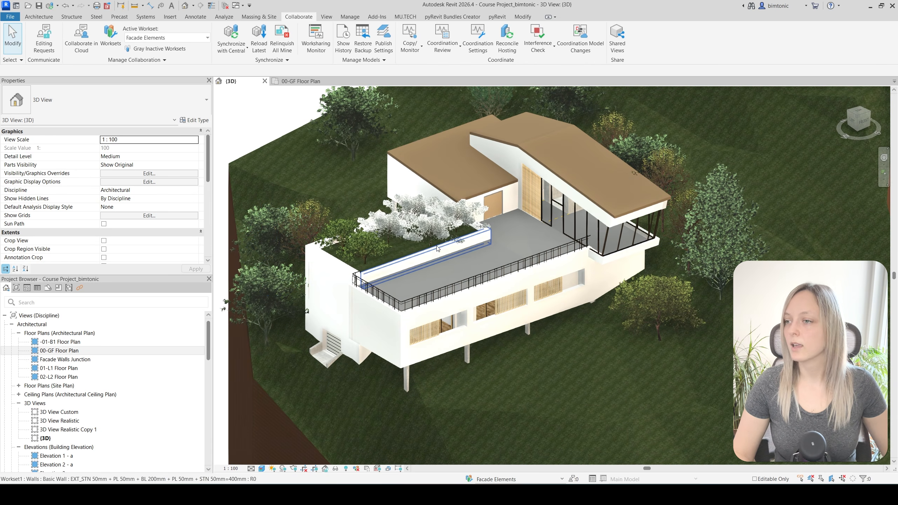
click(112, 48)
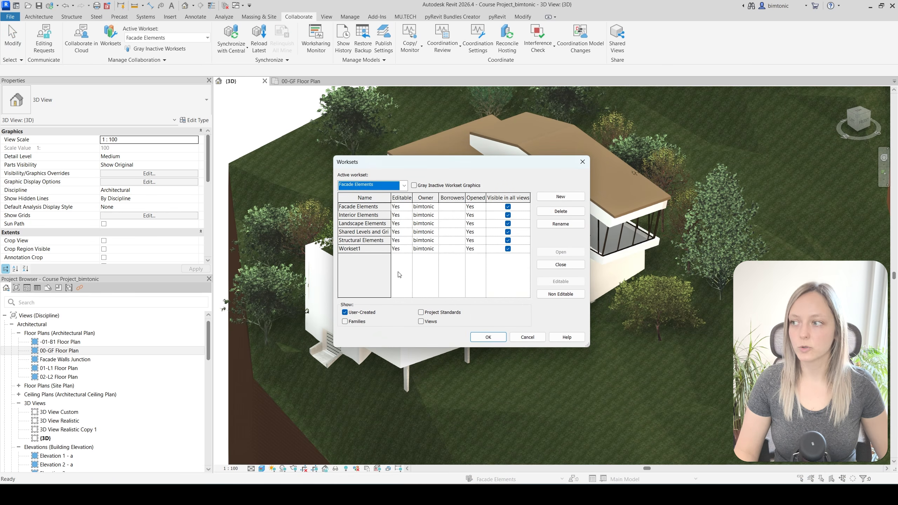
click(363, 224)
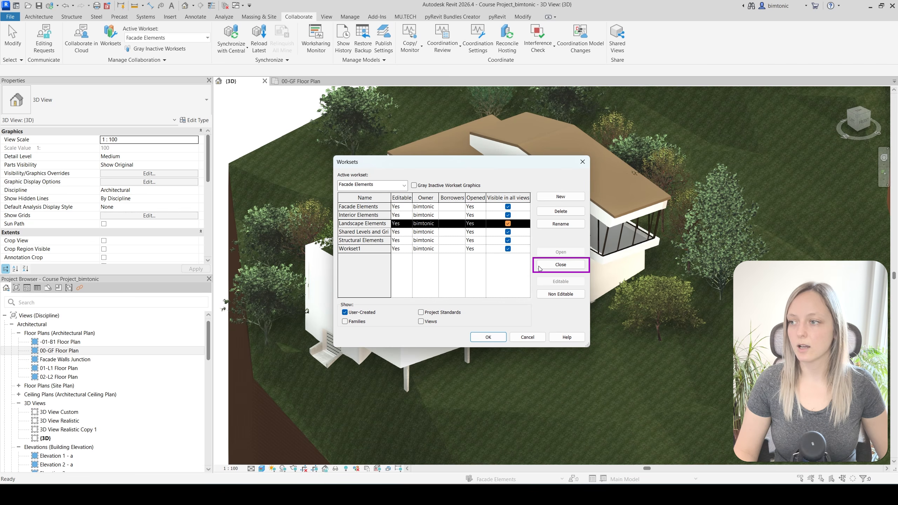
click(567, 266)
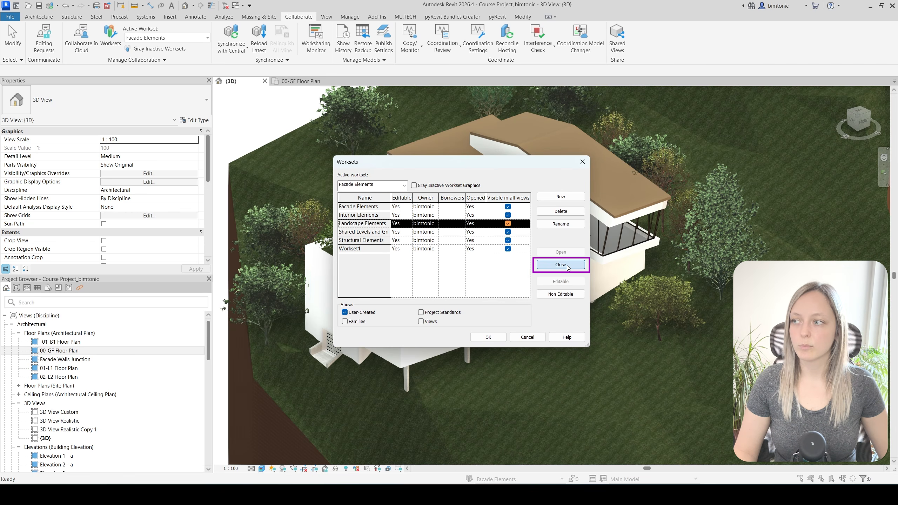
click(488, 336)
scroll(339, 251, down, 5)
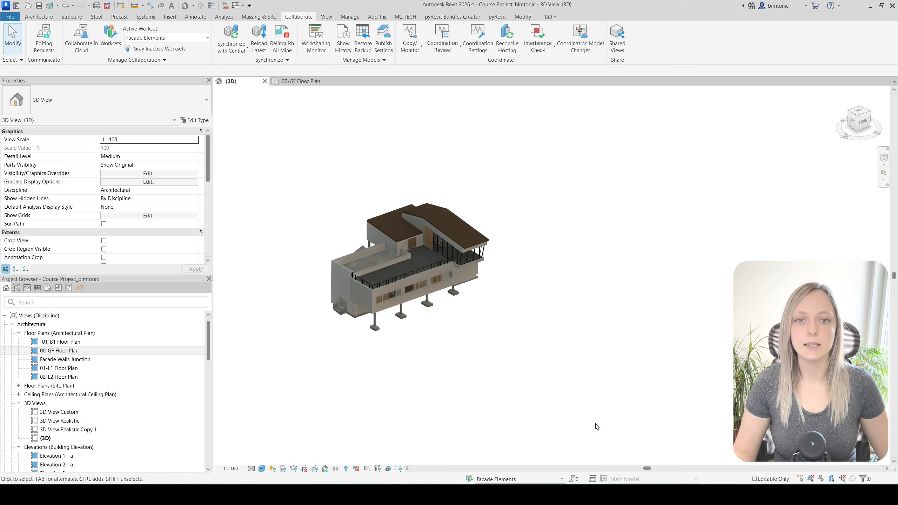
- Reopen the closed Landscape Elements workset
click(110, 36)
click(424, 224)
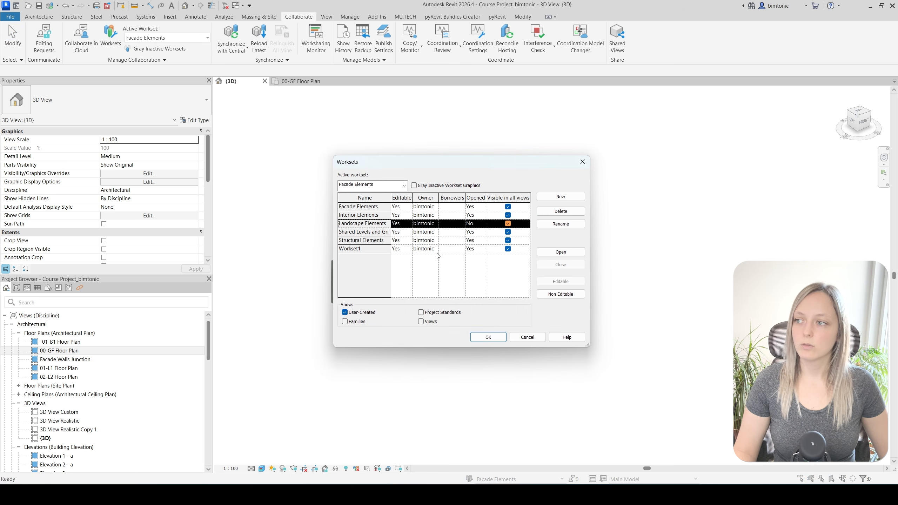
click(563, 252)
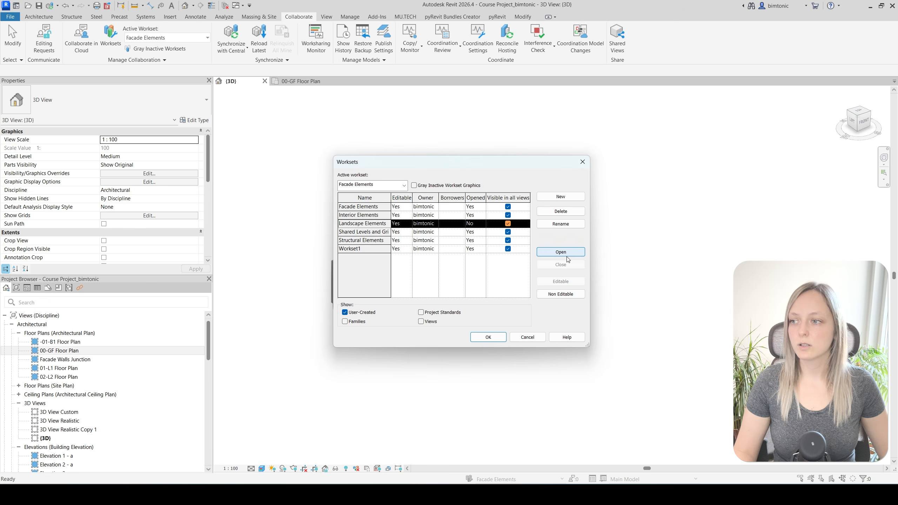
click(488, 336)
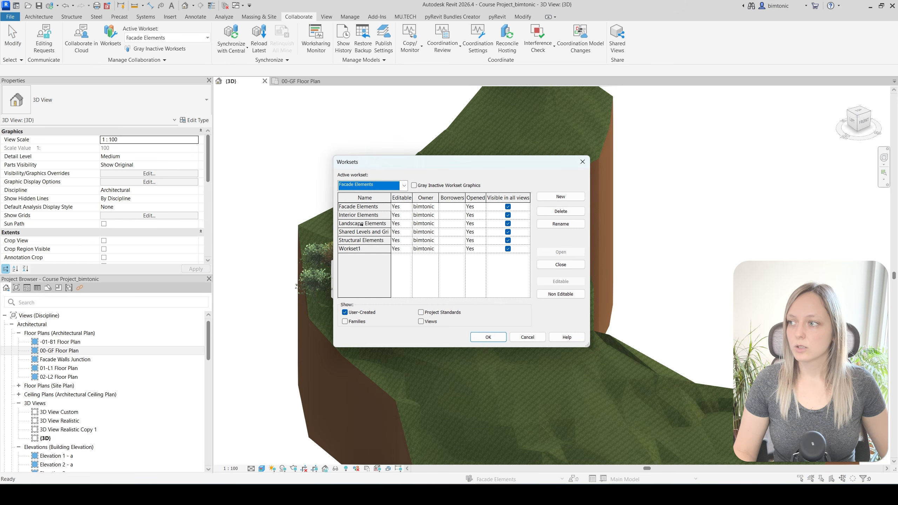
- Turn off visibility in all views for the Landscape Elements workset
click(361, 223)
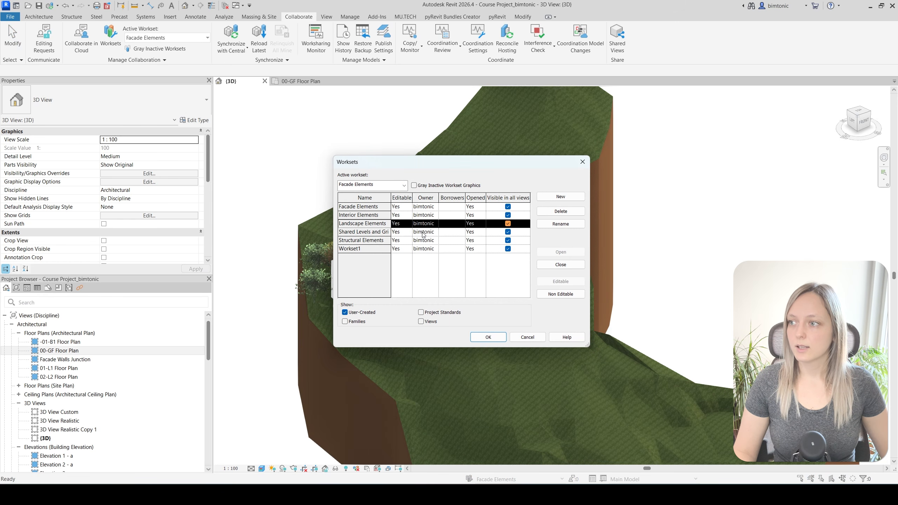
click(507, 223)
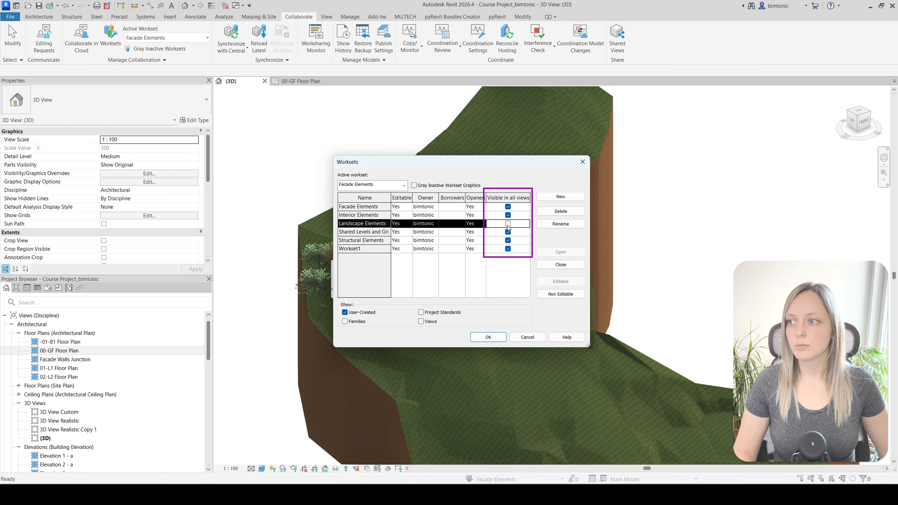
click(489, 337)
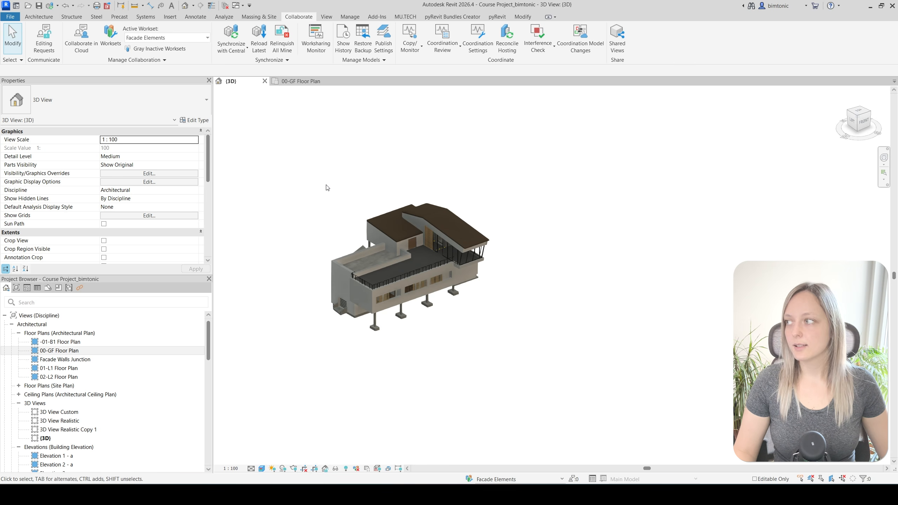
- Override the Landscape Elements workset's visibility to Show in the {3D} view only
click(148, 174)
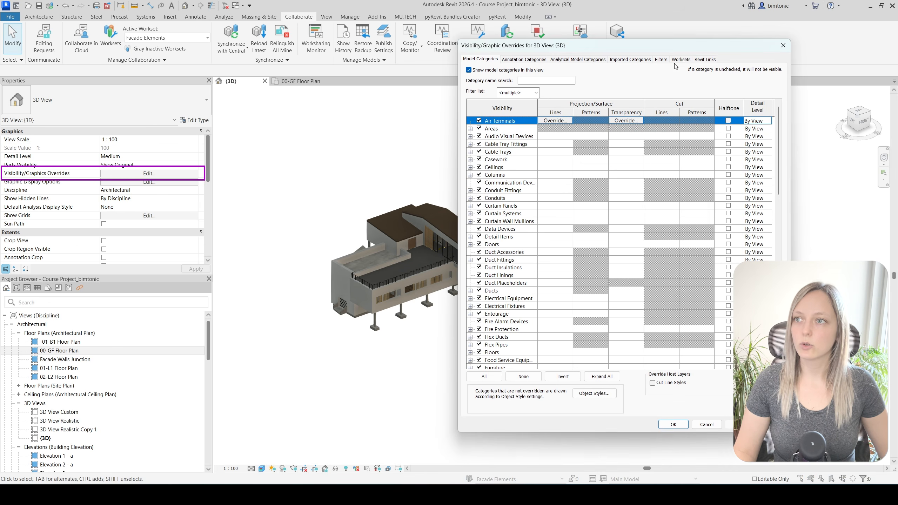
click(683, 60)
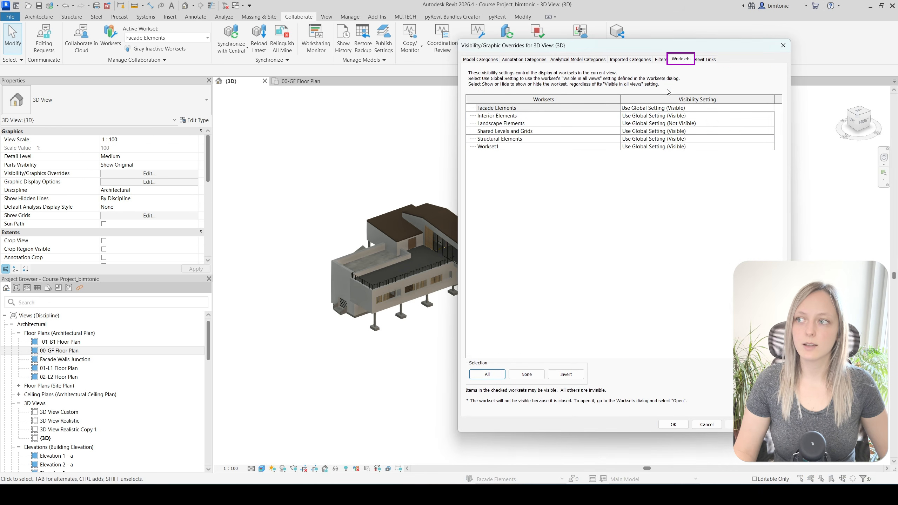
click(489, 124)
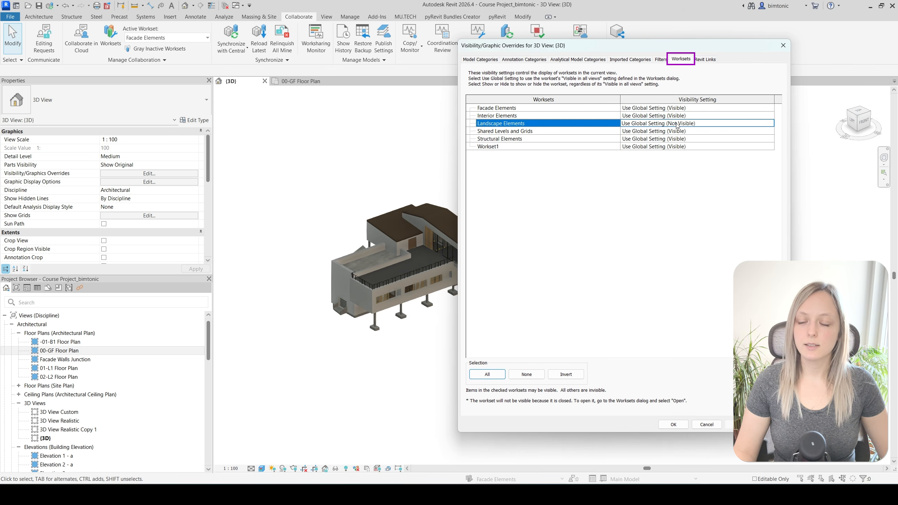
click(770, 124)
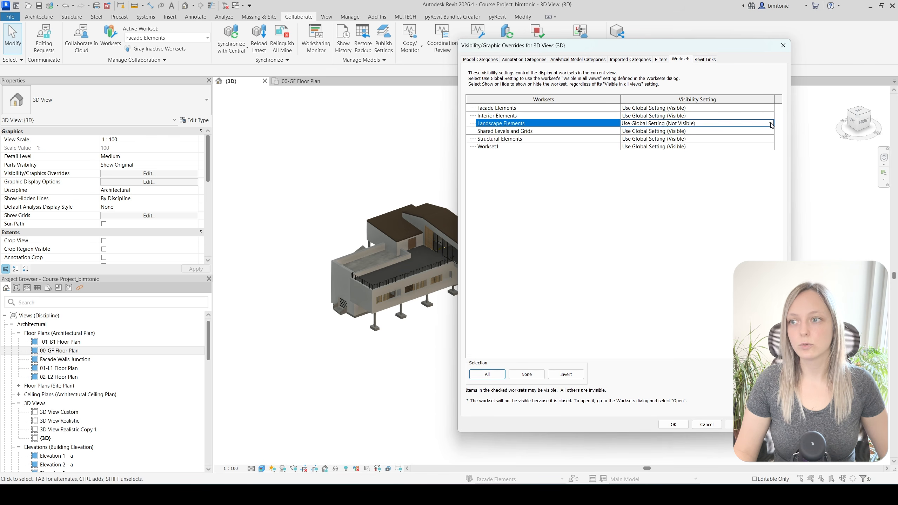
click(771, 123)
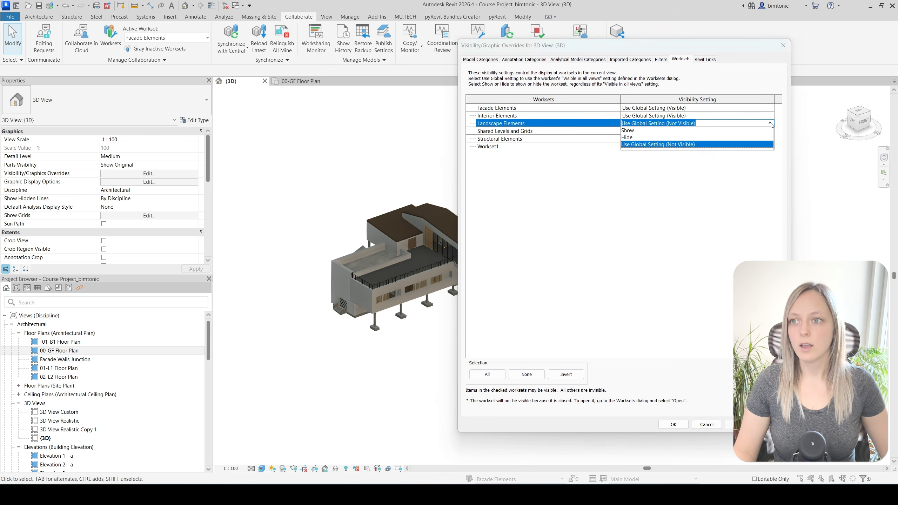
click(631, 131)
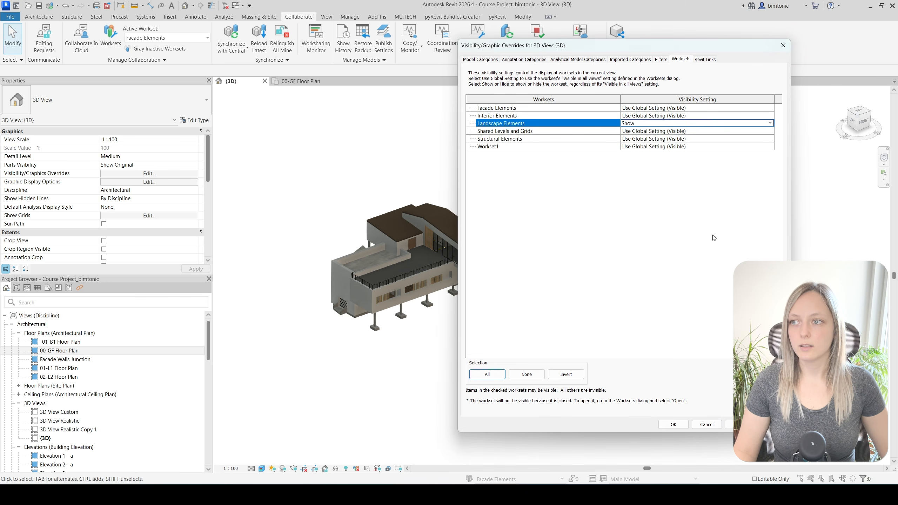
click(673, 425)
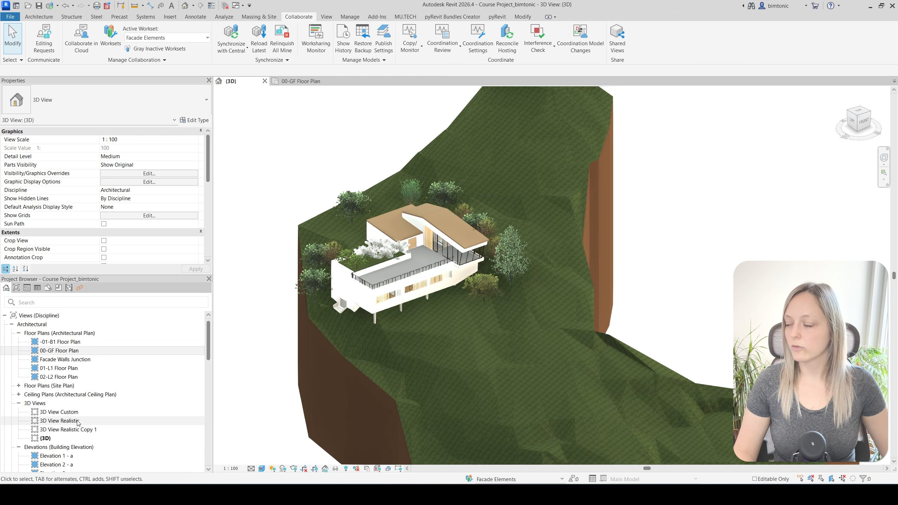
- Open the 3D View Realistic view to check its landscape visibility, and close it again
click(60, 421)
double_click(77, 421)
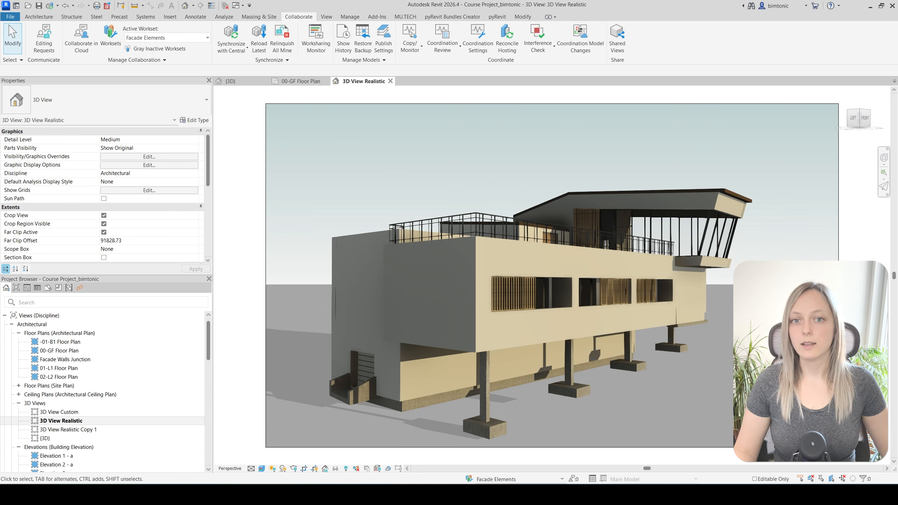
click(390, 81)
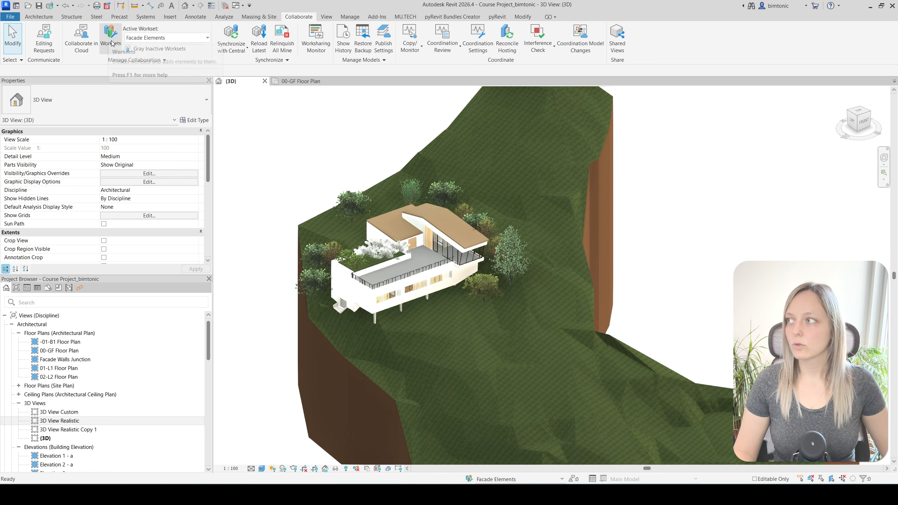
- Turn visibility in all views back on for the Landscape Elements workset
click(106, 34)
click(508, 224)
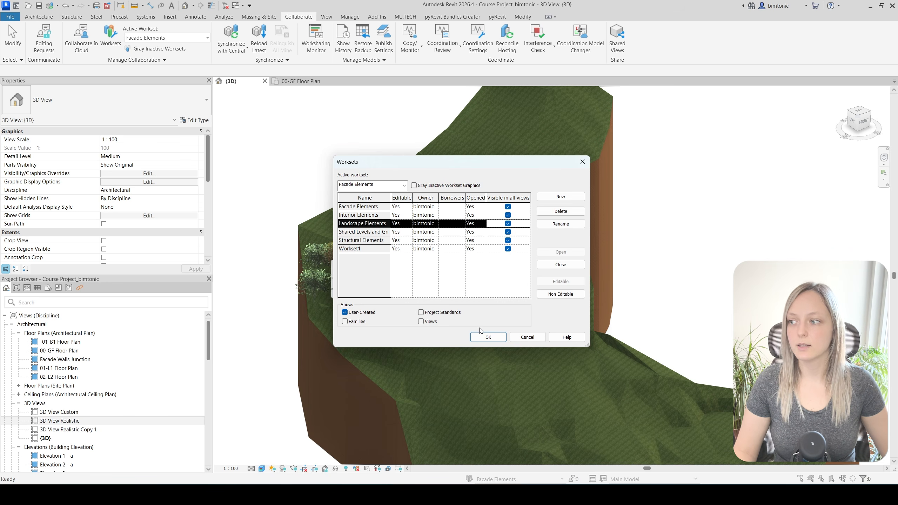
click(488, 337)
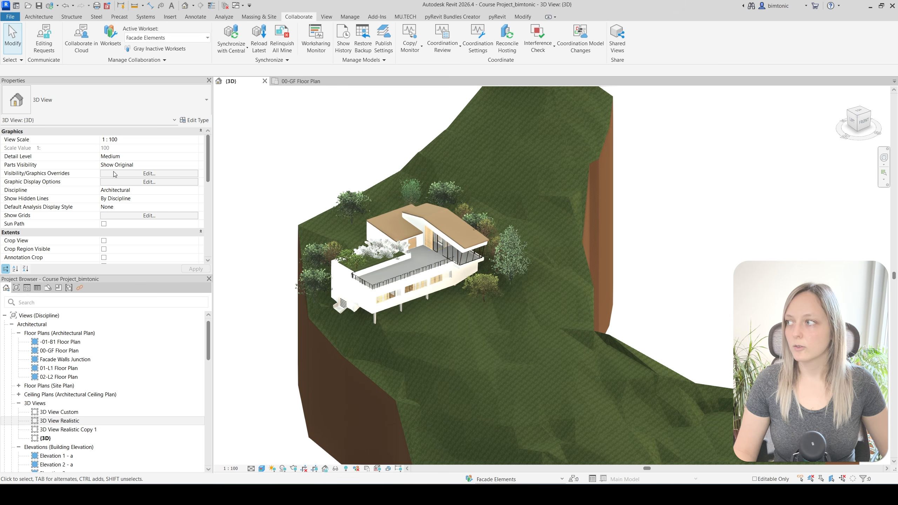
- Override the Landscape Elements workset's visibility to Hide in the {3D} view
click(148, 173)
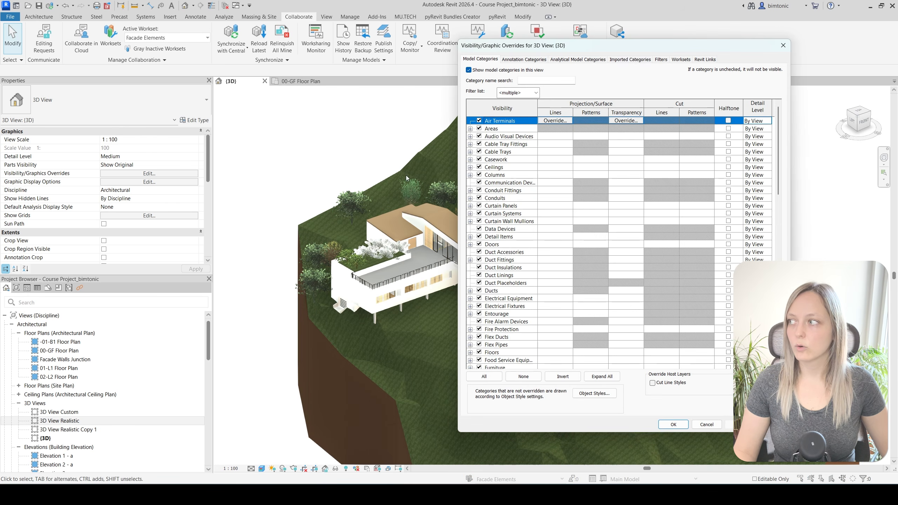
click(679, 59)
click(772, 123)
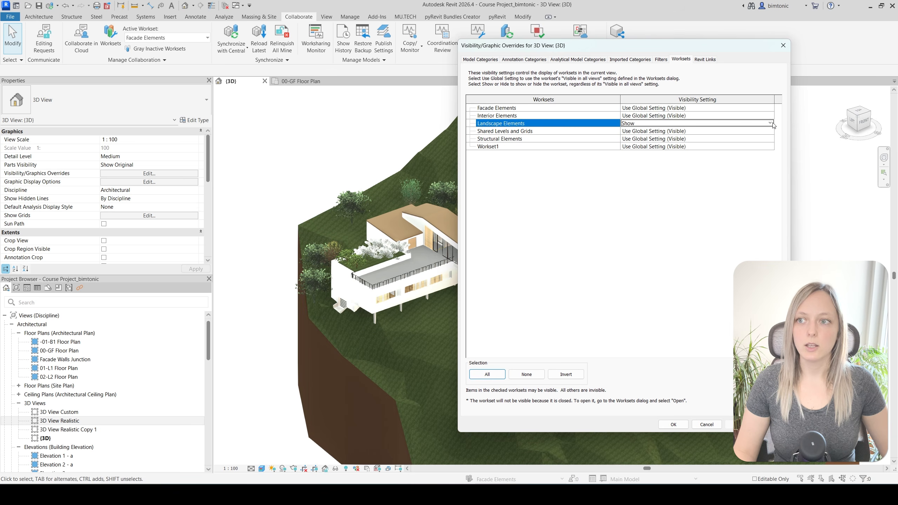
click(770, 123)
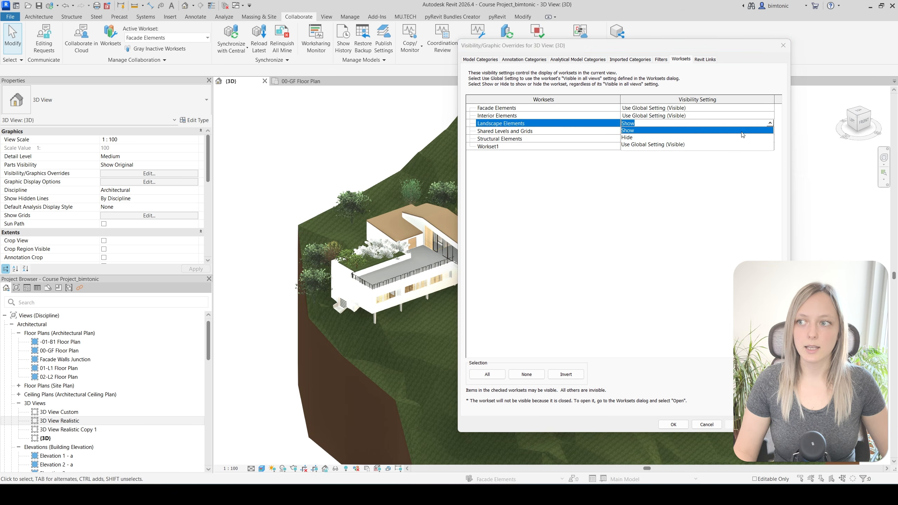
click(630, 138)
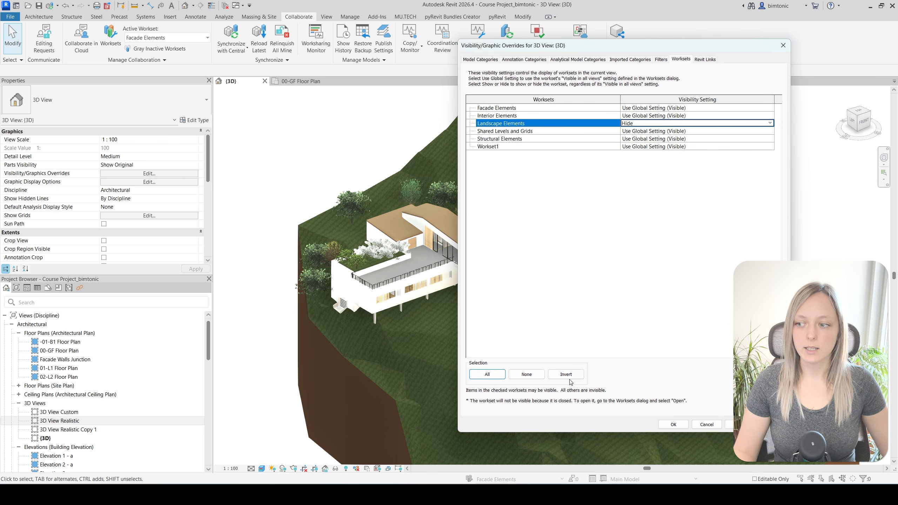
click(674, 424)
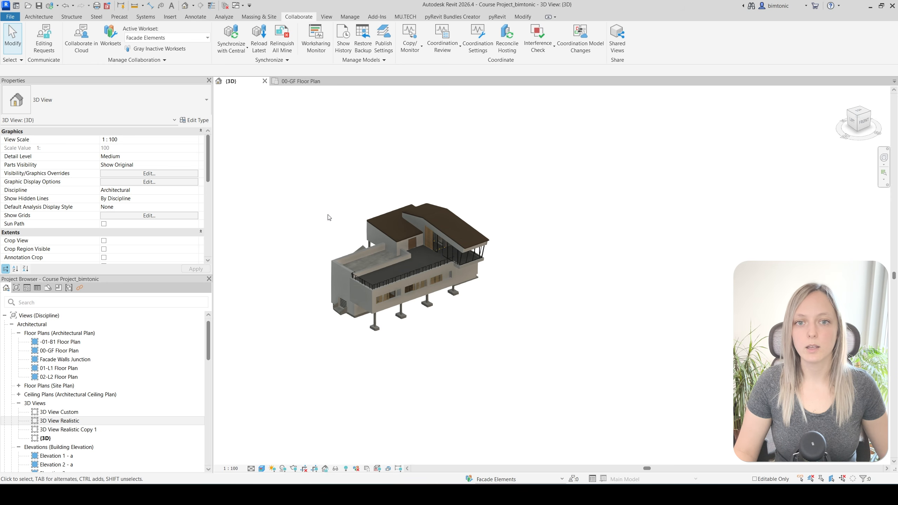
- Set the Landscape Elements workset's visibility in the {3D} view back to Use Global Setting (Visible)
key(v)
key(v)
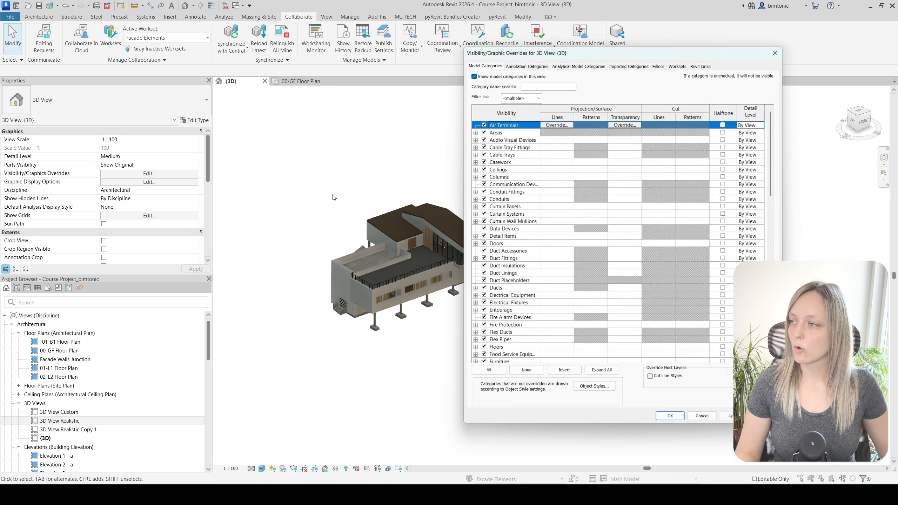
click(680, 59)
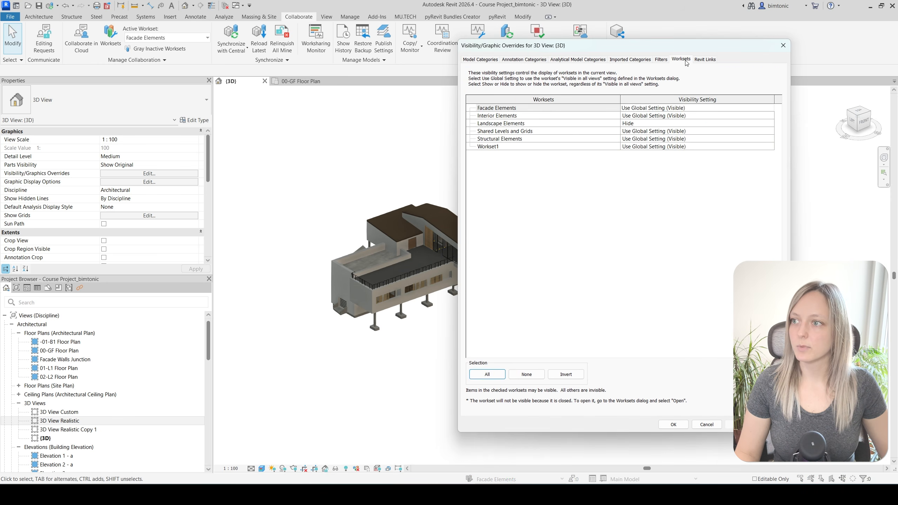
click(774, 123)
click(771, 123)
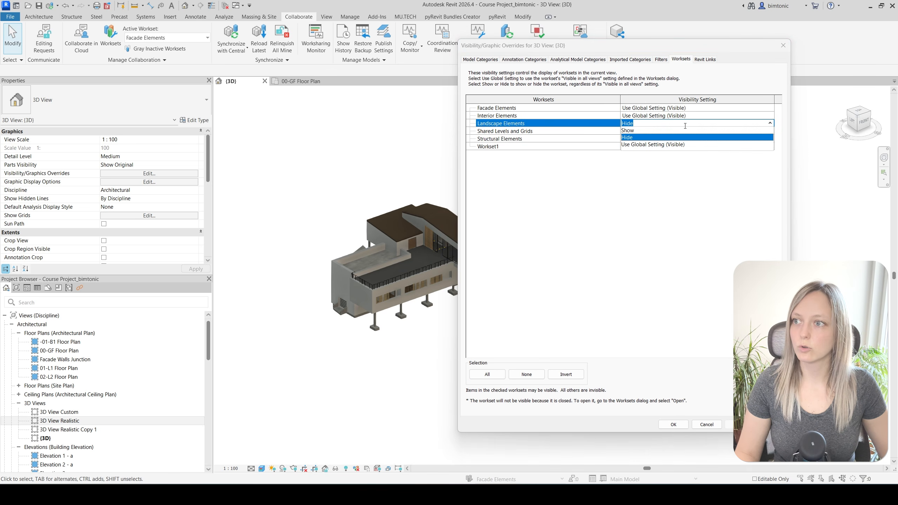
click(644, 145)
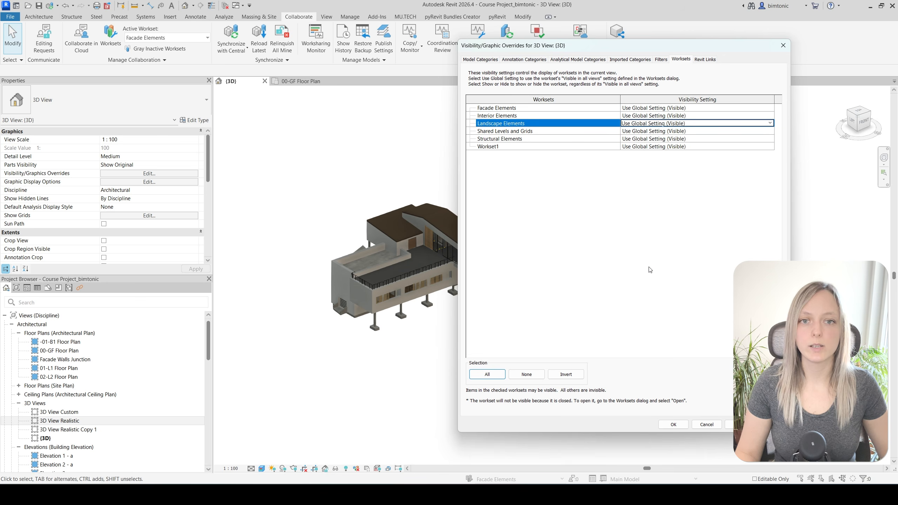
click(681, 427)
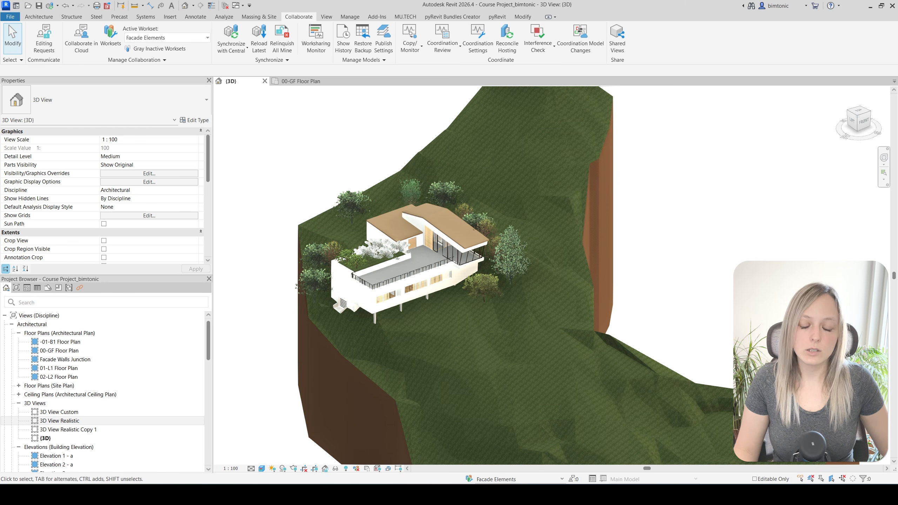
- Look through the worksets available as the active workset and choose Facade Elements
click(515, 480)
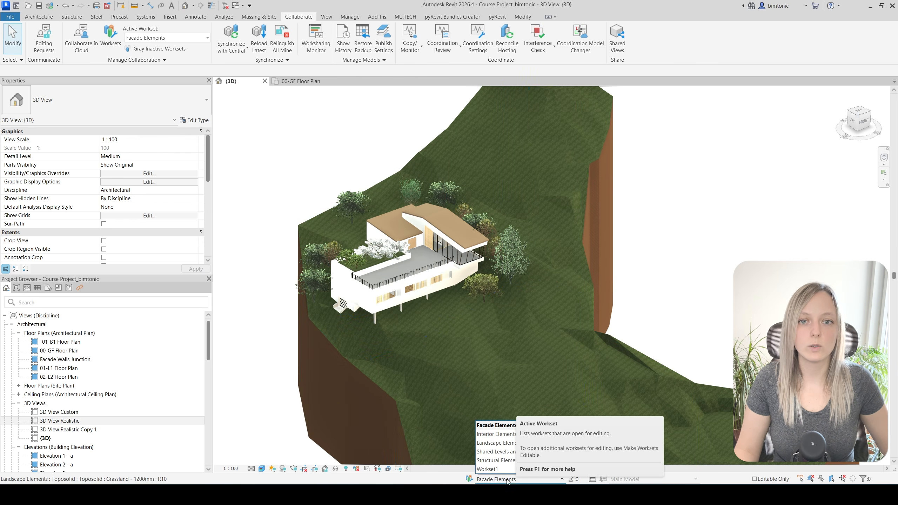
click(507, 481)
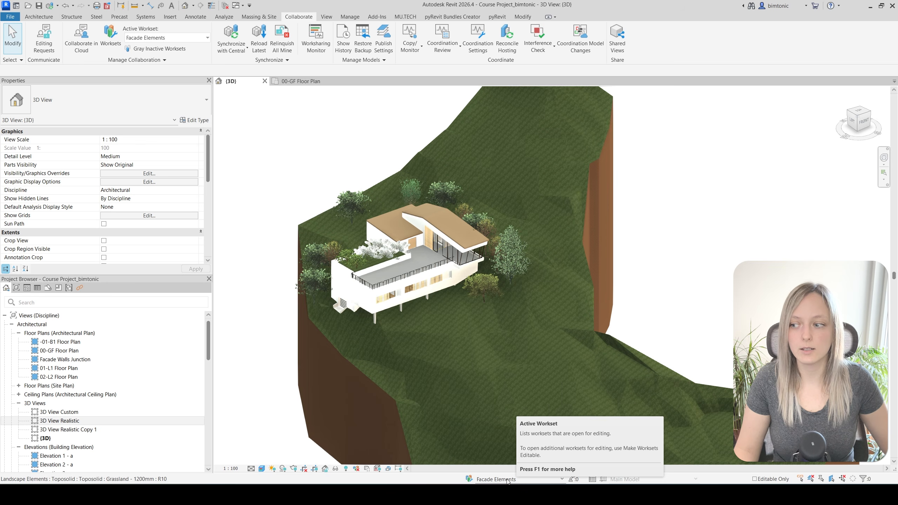
click(508, 481)
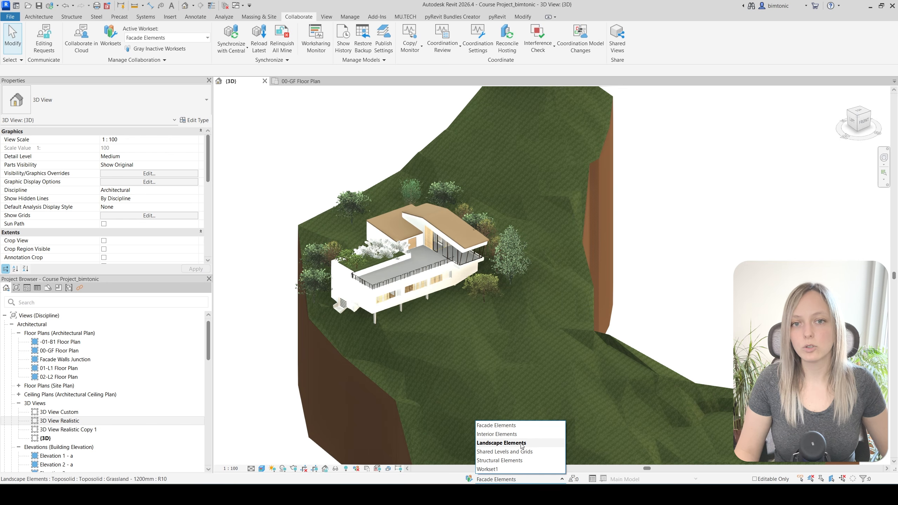
click(520, 427)
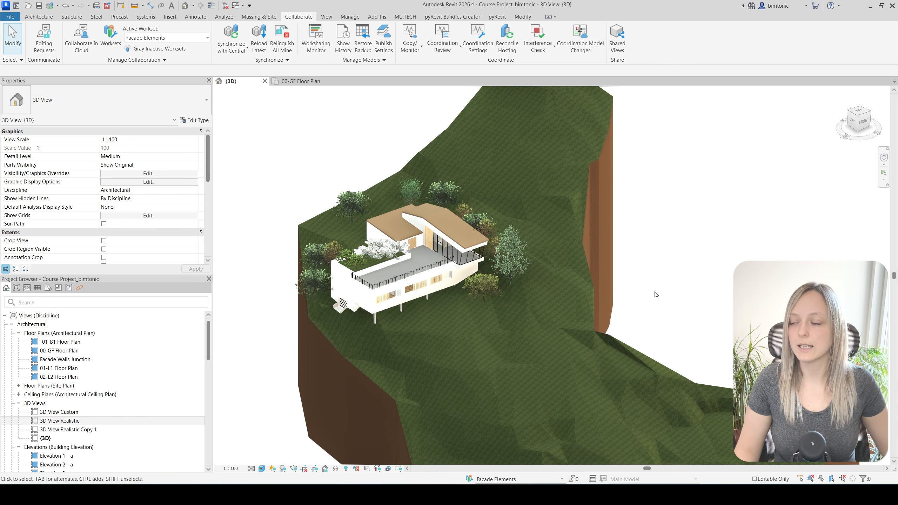
- Turn on the Worksets worksharing display in the 3D view to colour elements by workset
click(357, 469)
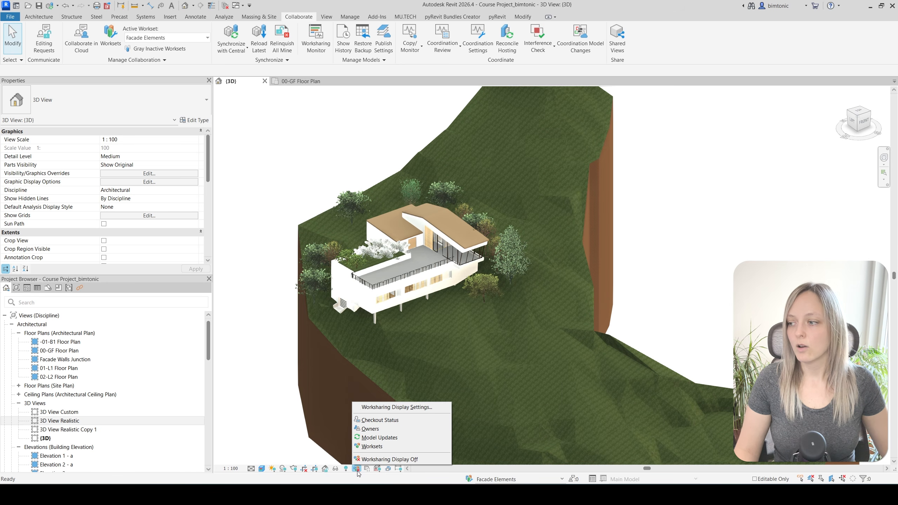
click(411, 447)
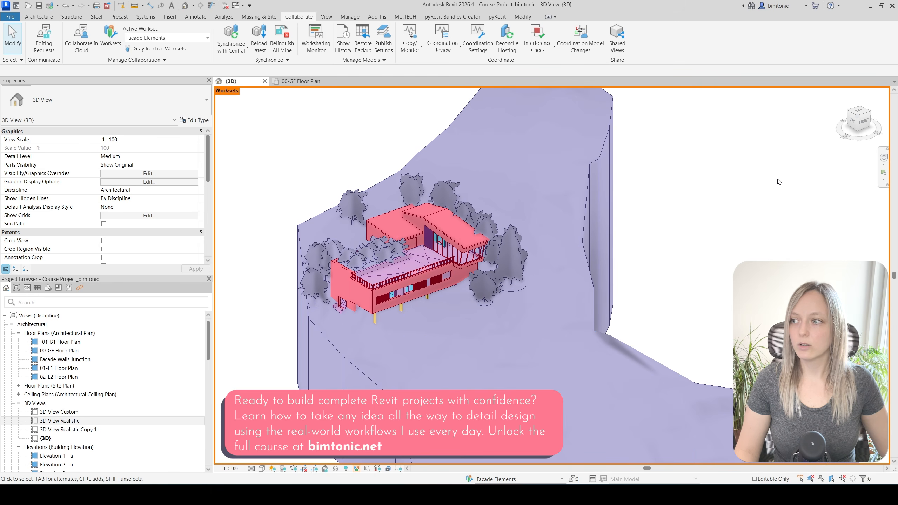
- Reassign the two parapet walls between the roof terrace and the planted area from Workset1 to the Facade Elements workset
scroll(367, 304, up, 5)
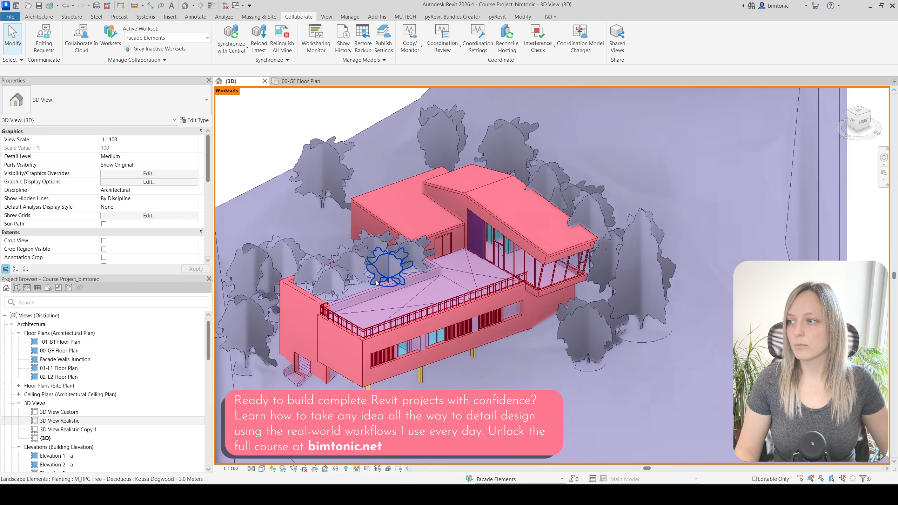
click(368, 305)
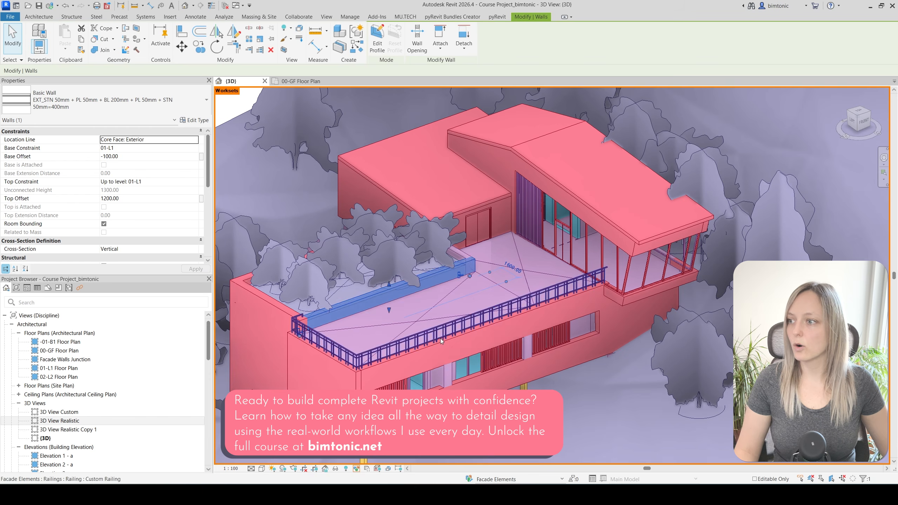
key(Escape)
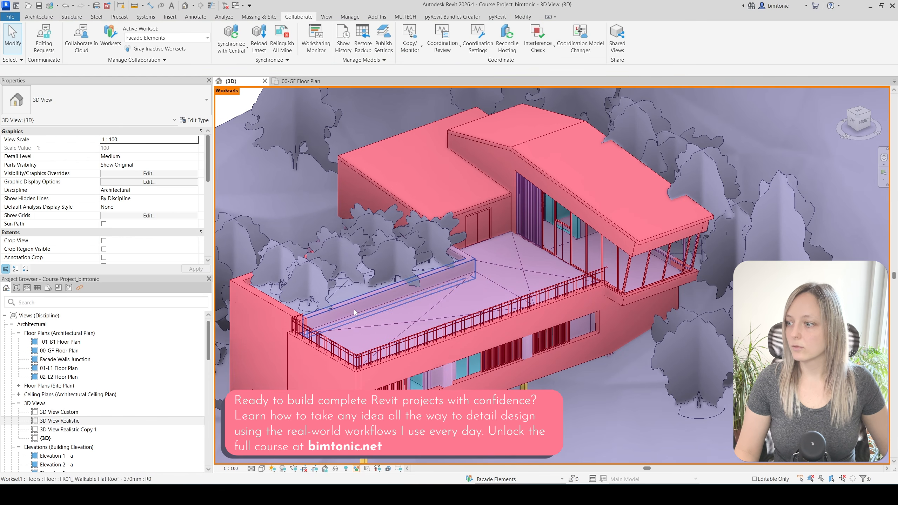
click(366, 303)
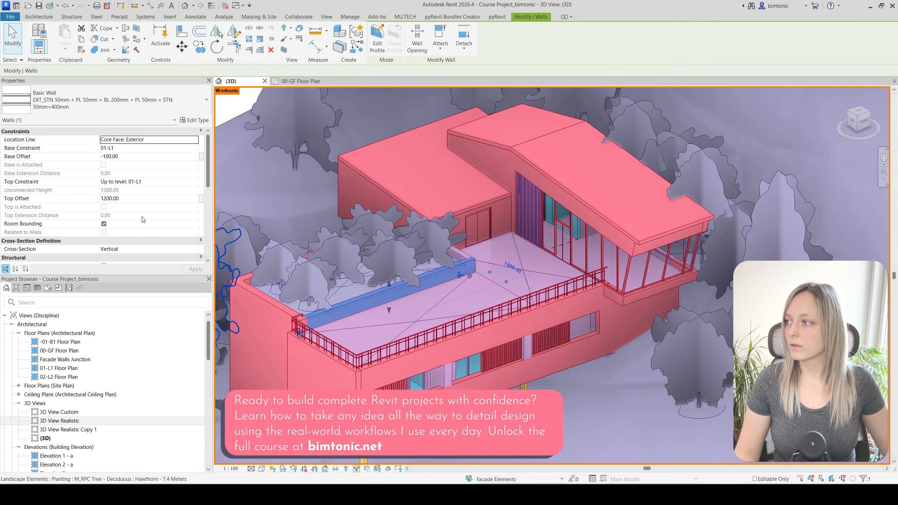
scroll(148, 250, down, 3)
scroll(147, 250, down, 3)
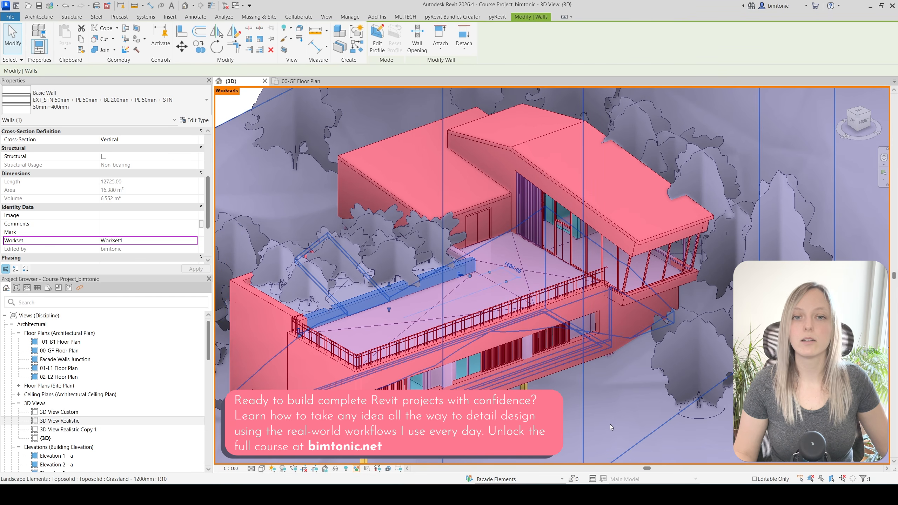
scroll(474, 252, up, 2)
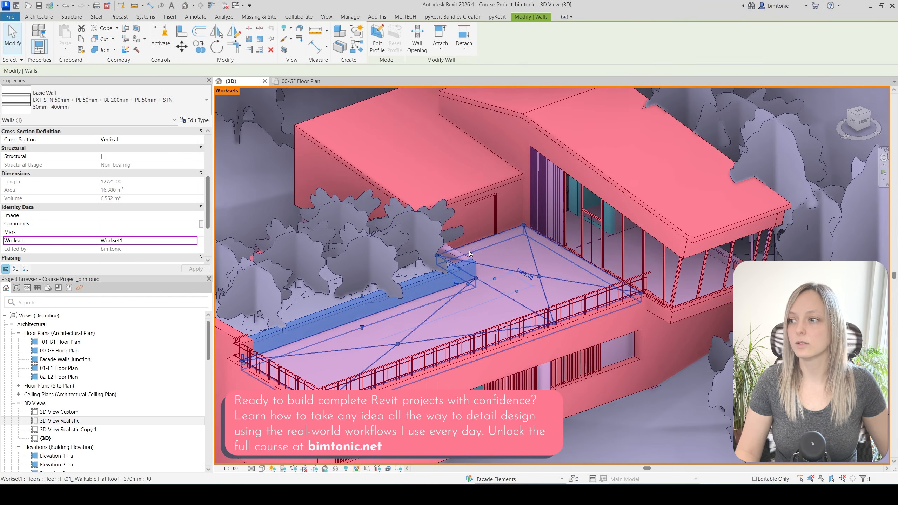
ctrl+click(460, 254)
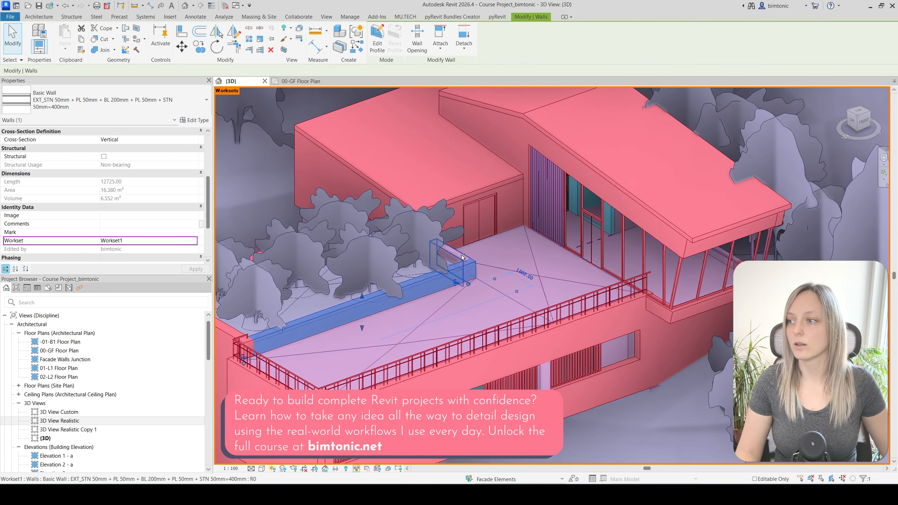
click(194, 241)
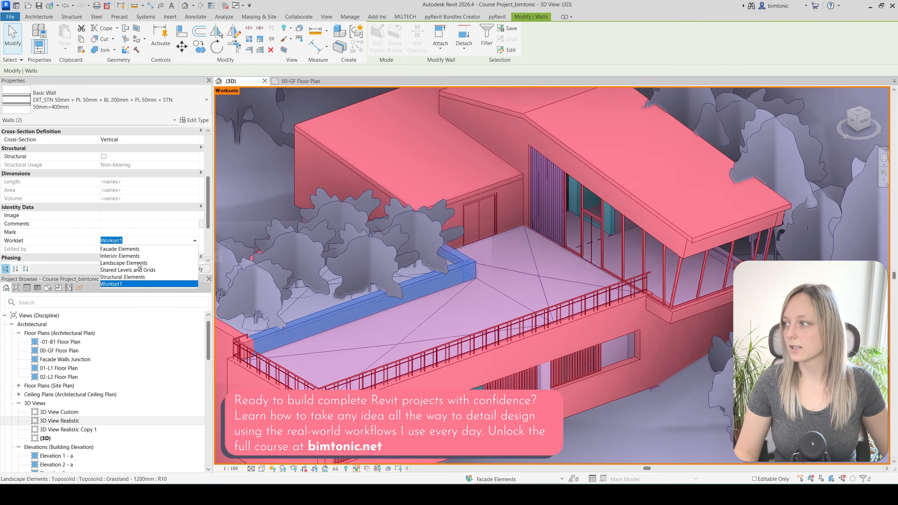
click(120, 249)
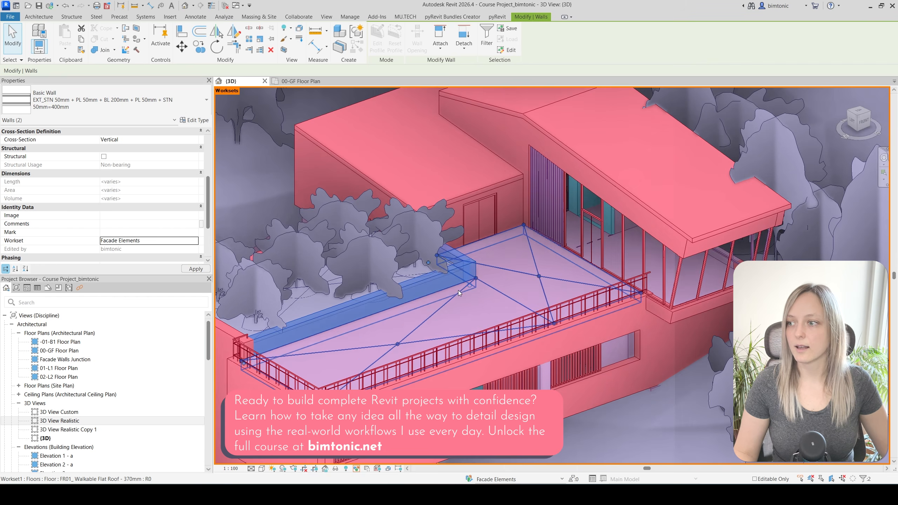
- Assign the FR01_ Walkable Flat Roof - 370mm floor of the terrace to the Facade Elements workset
scroll(459, 291, down, 2)
click(496, 292)
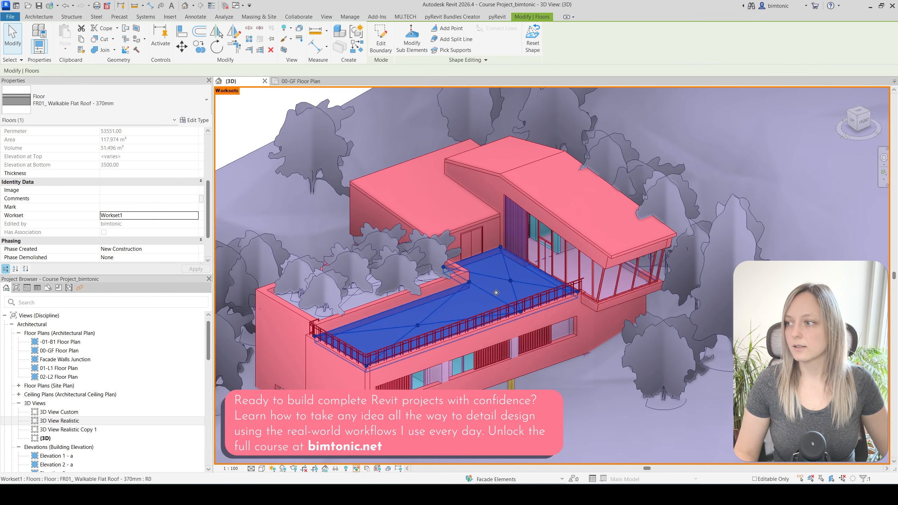
click(196, 216)
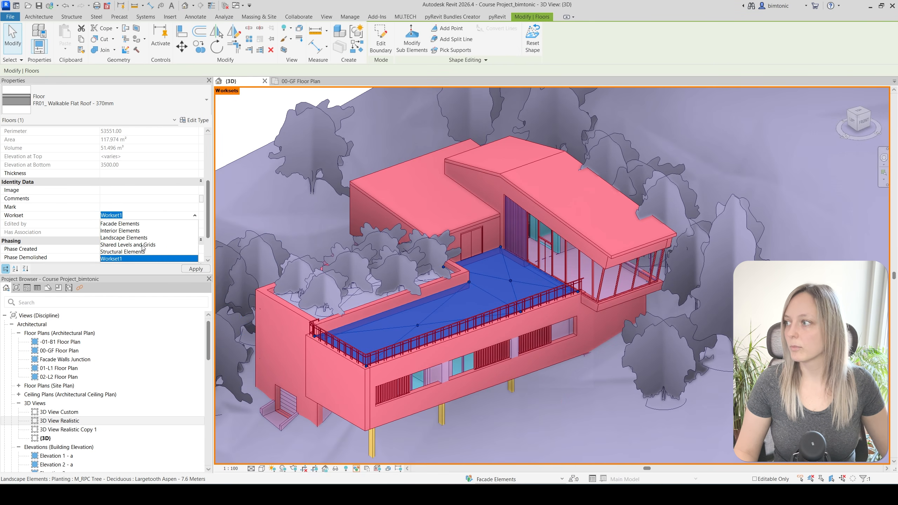
click(134, 224)
scroll(689, 376, down, 2)
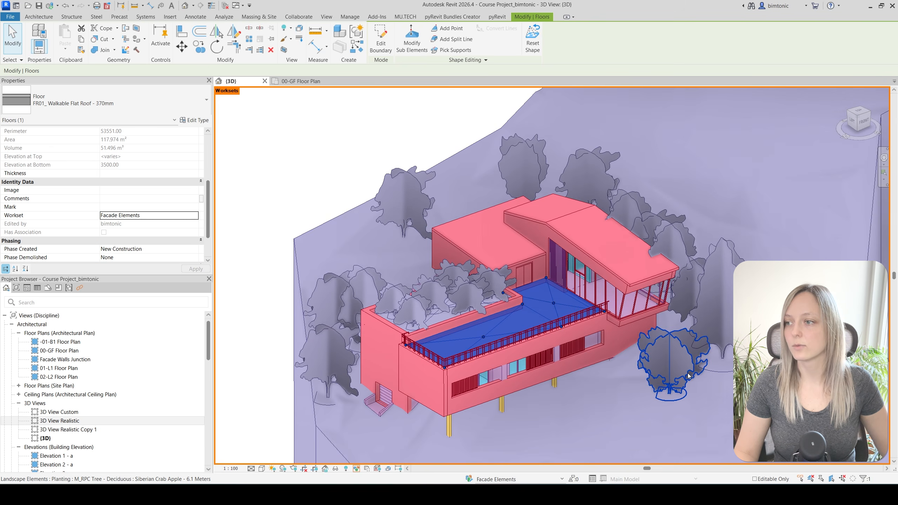
click(709, 382)
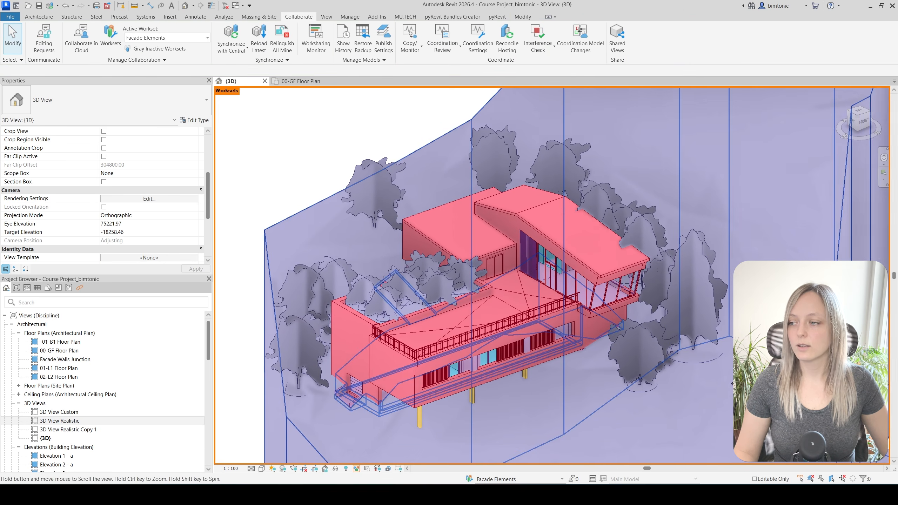
- Assign the Concrete 250mm floor slab at the small side entrance to the Structural Elements workset
scroll(354, 396, up, 3)
click(356, 402)
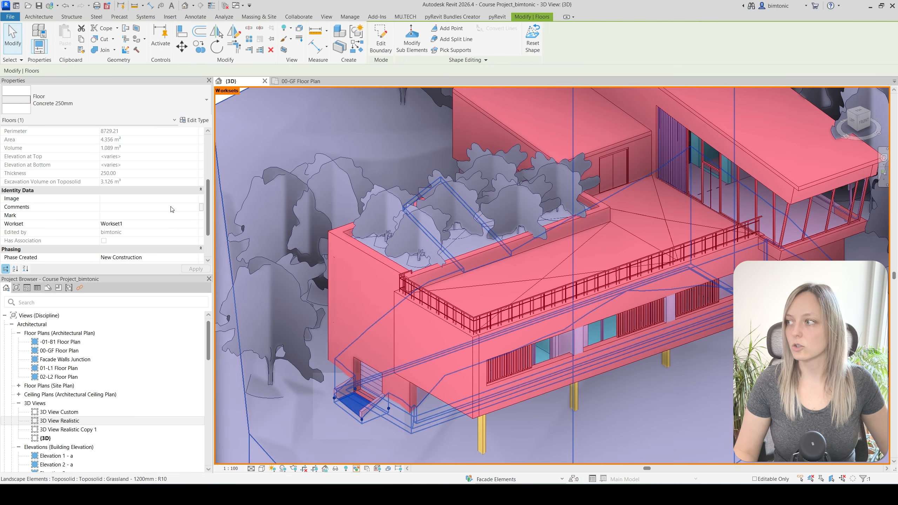
click(195, 224)
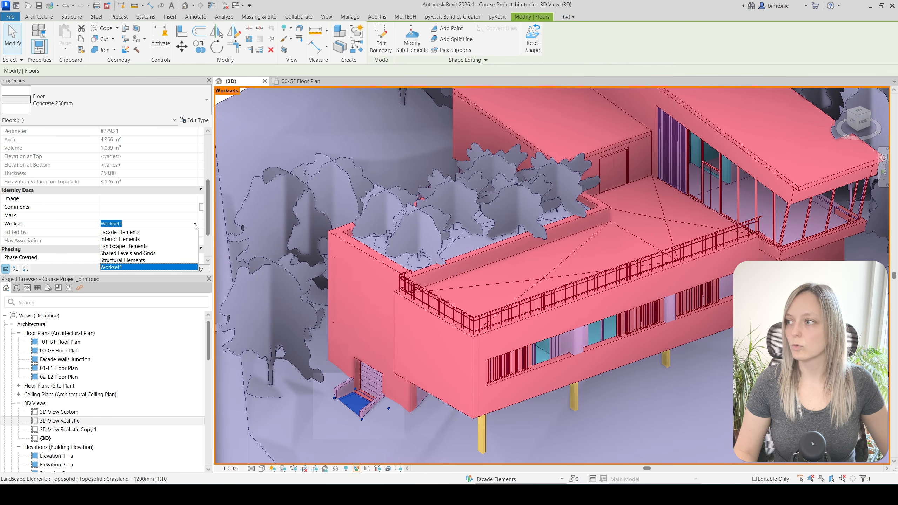
click(120, 261)
scroll(452, 344, down, 3)
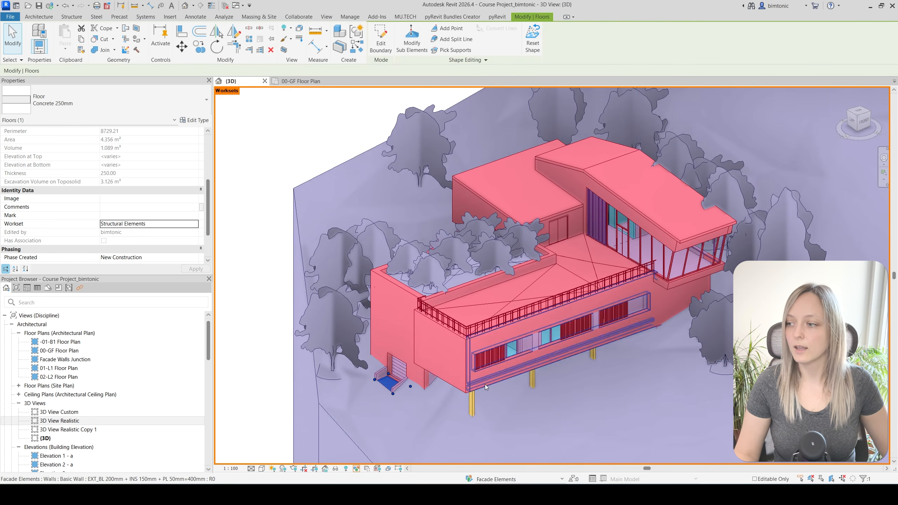
key(Escape)
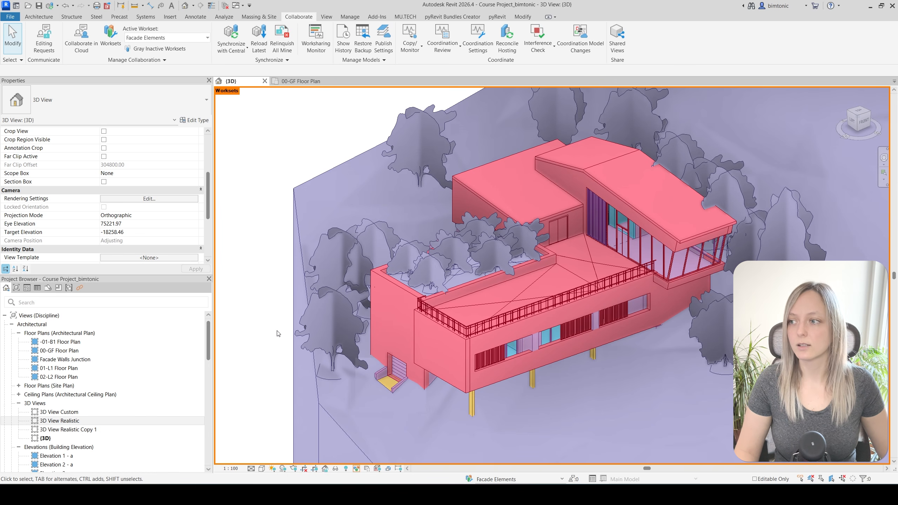
- Check the worksharing display settings and inspect the ownership details of the end facade wall using the Owners display
click(357, 468)
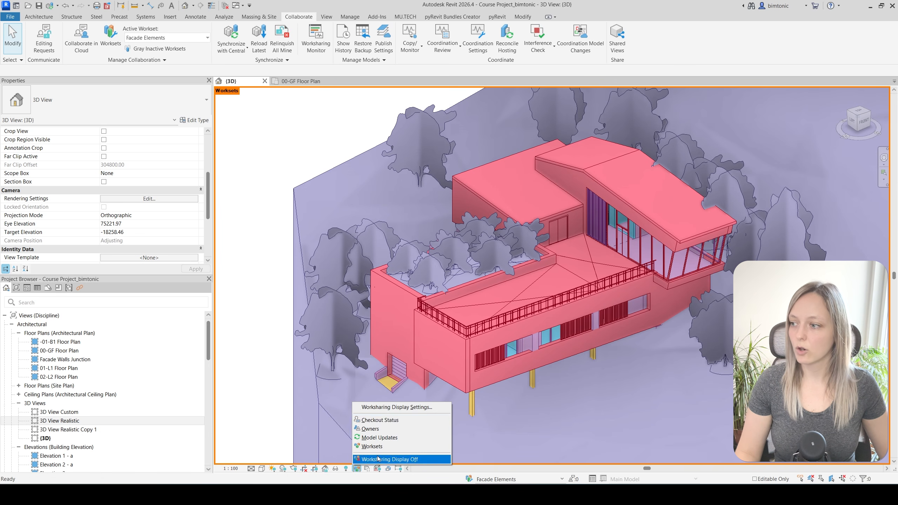
click(397, 408)
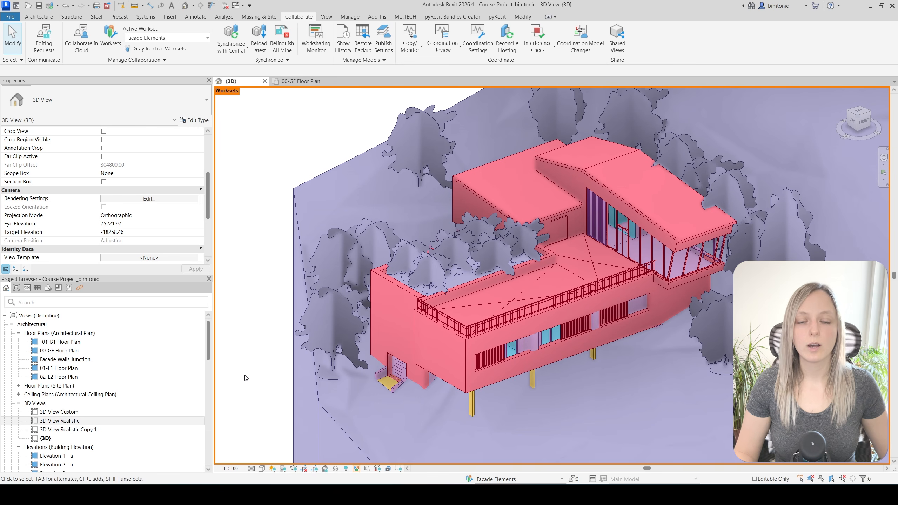
click(357, 468)
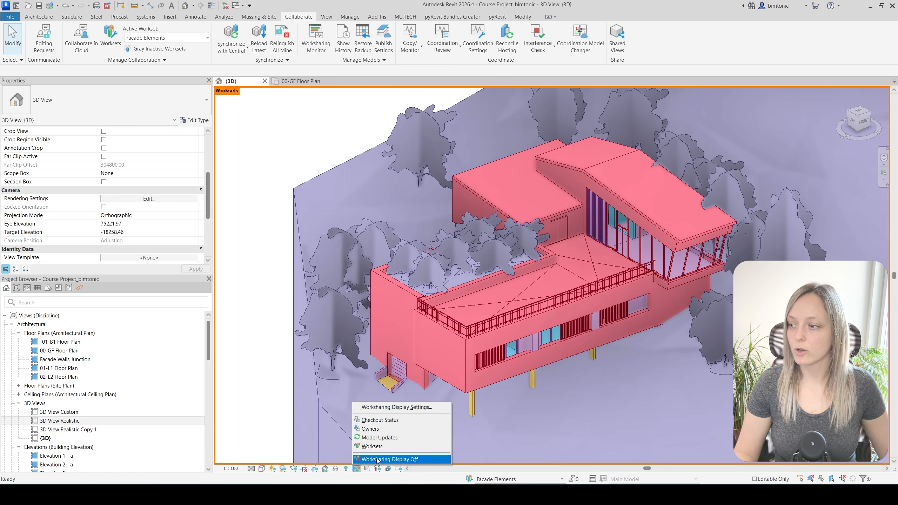
click(398, 430)
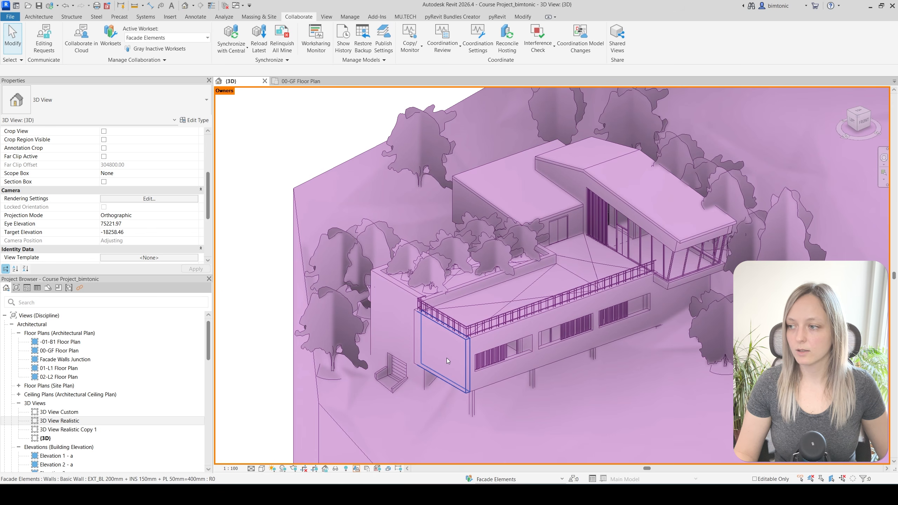
mouse_move(446, 358)
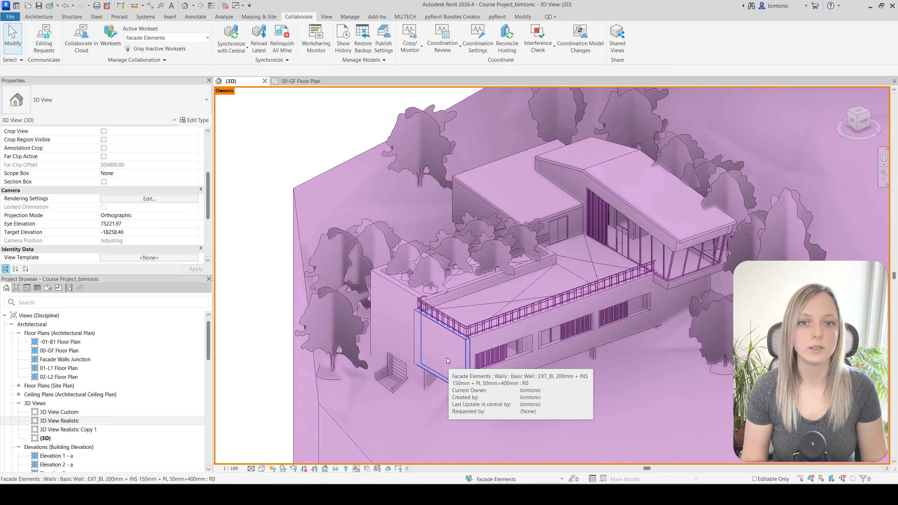
- Turn off the worksharing display in the 3D view and synchronize the model with central
click(357, 469)
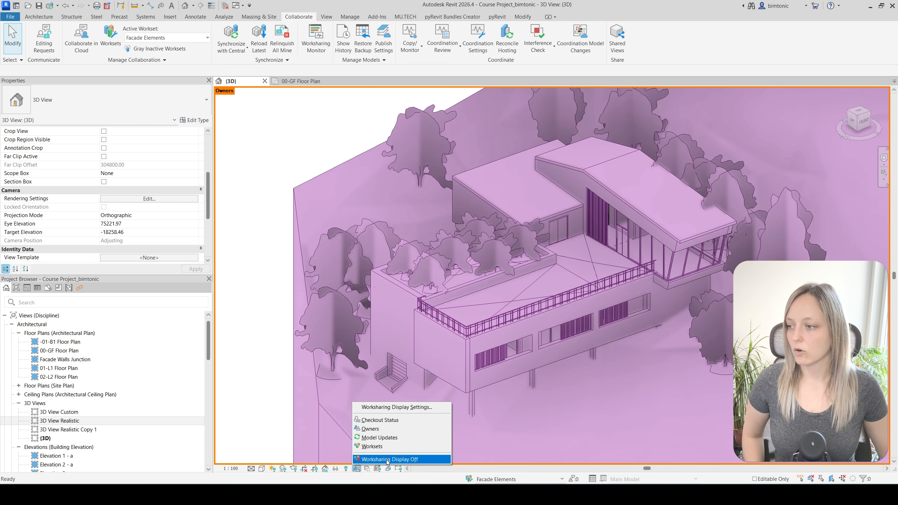
click(389, 459)
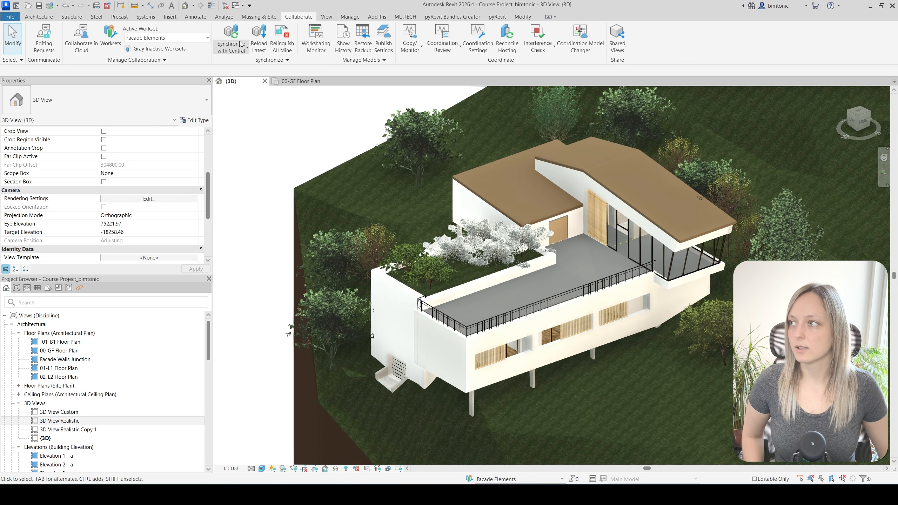
click(231, 33)
click(443, 294)
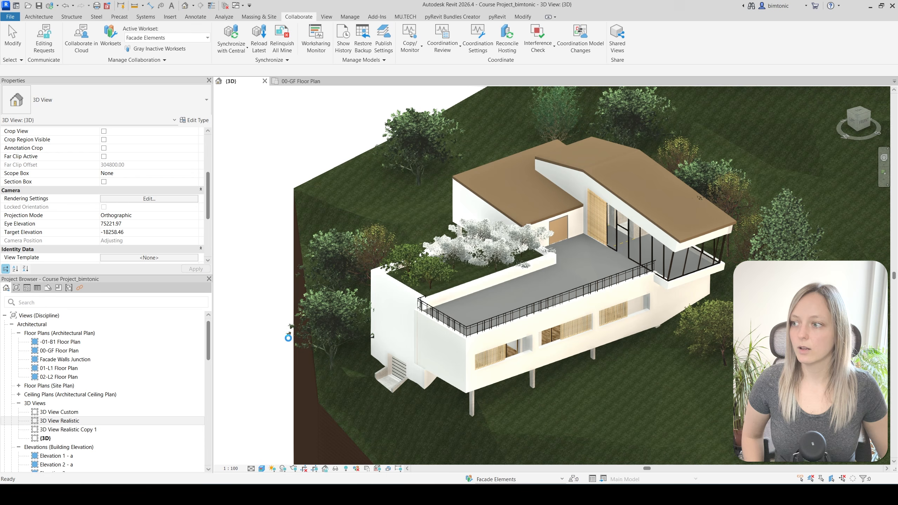
- Close the {3D} and 00-GF Floor Plan views to exit the project, relinquishing elements and worksets
click(265, 81)
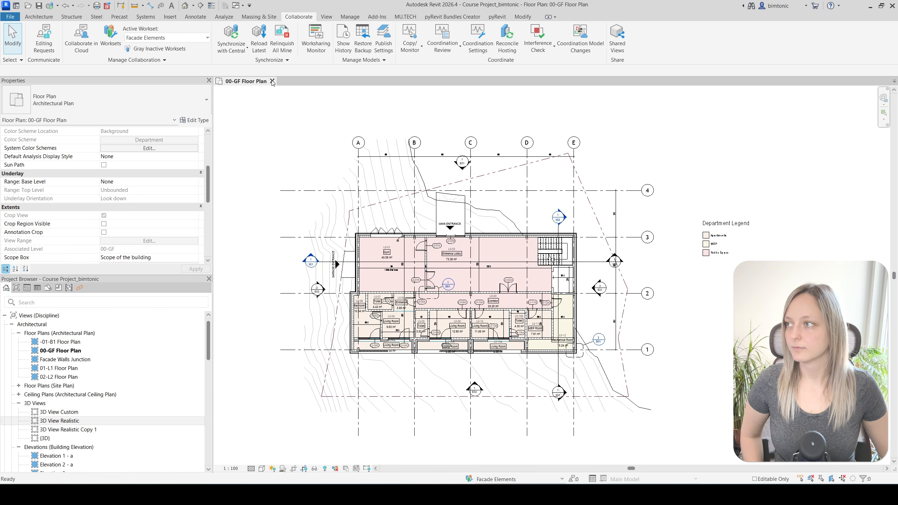
click(272, 81)
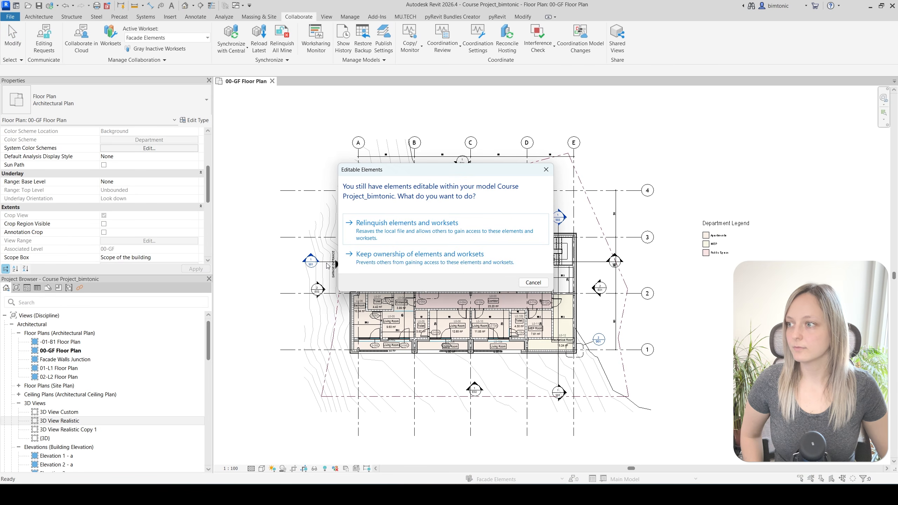
click(424, 228)
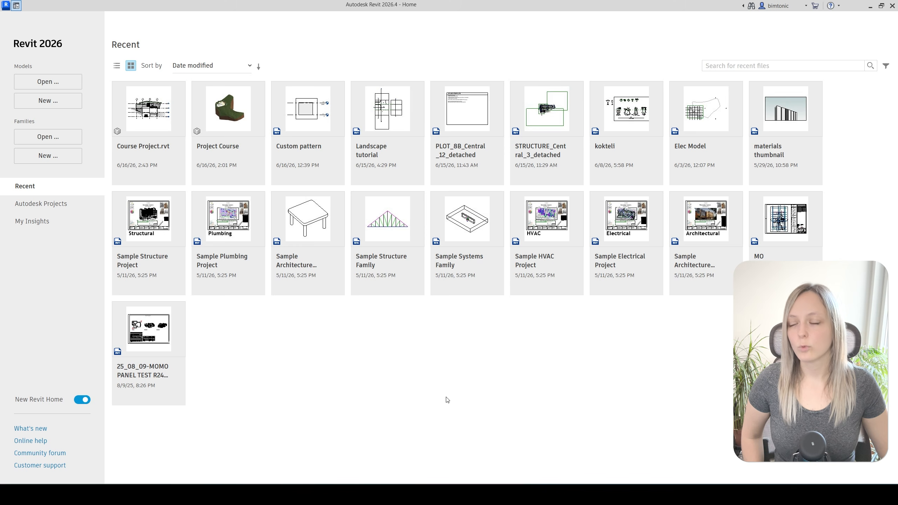
- Open the Course Project central model with Create New Local, check the existing local file in Documents, and append a timestamp to that copy
click(71, 82)
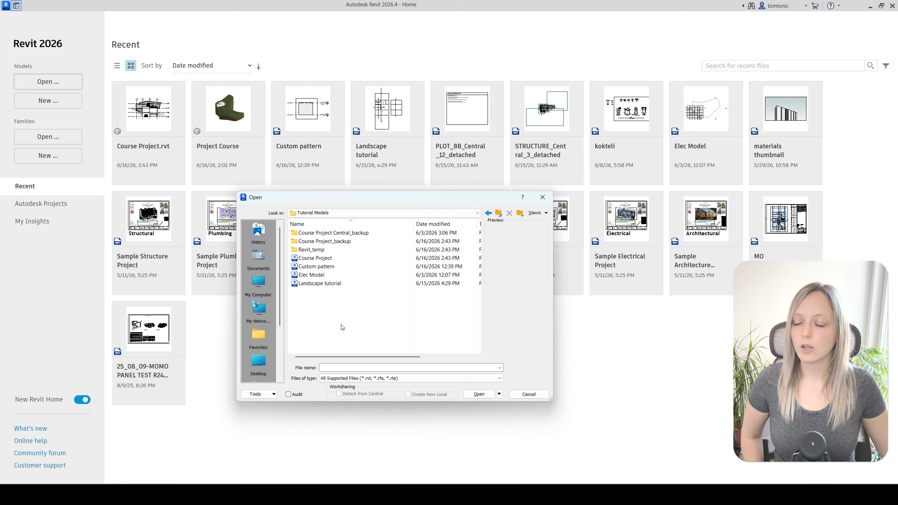
click(317, 261)
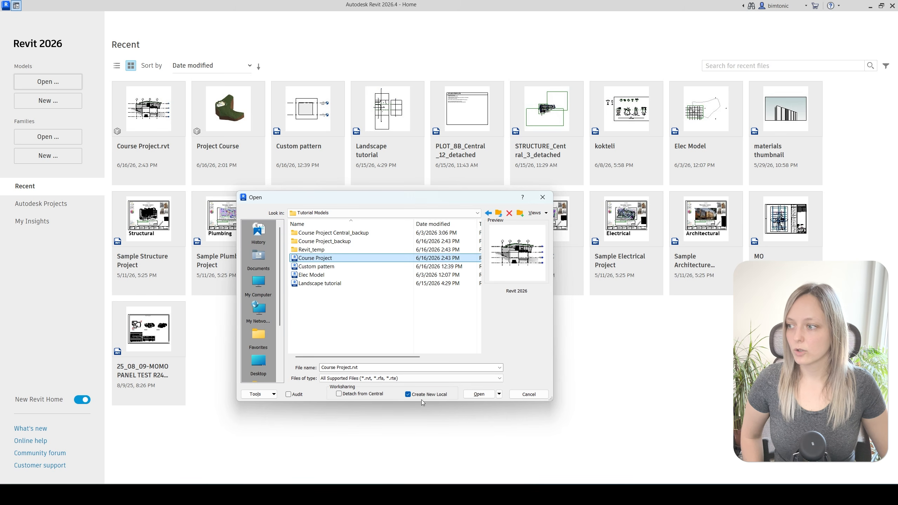
click(478, 394)
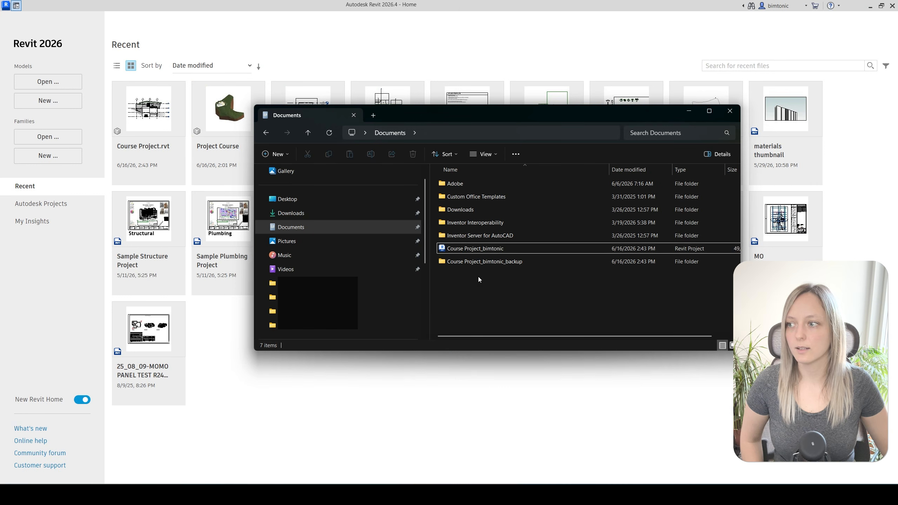
click(476, 250)
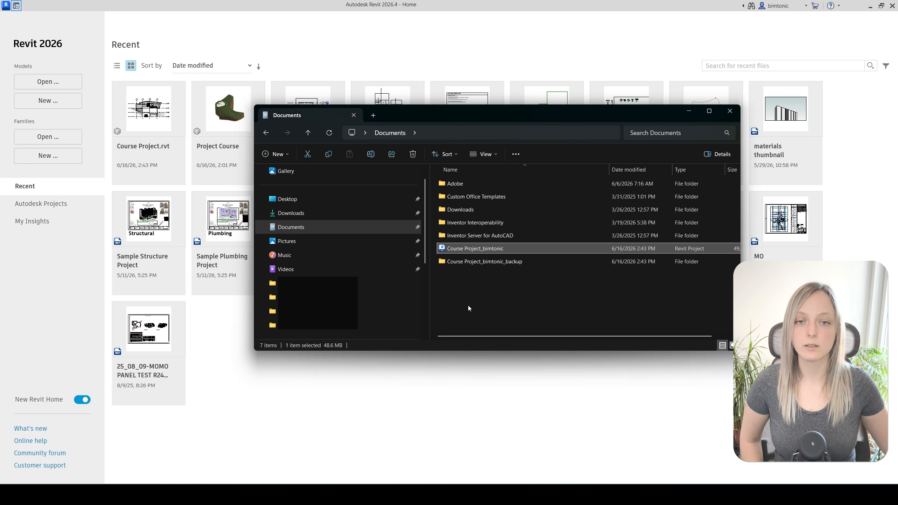
click(688, 111)
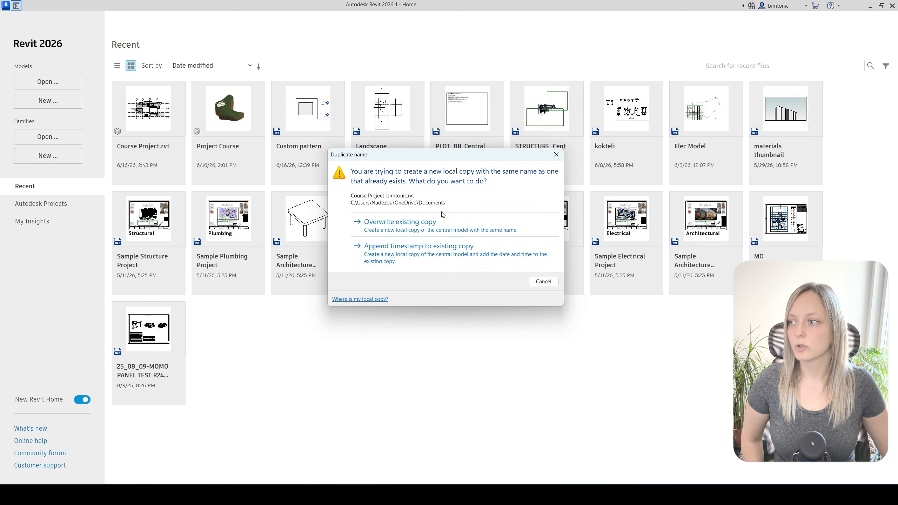
click(402, 255)
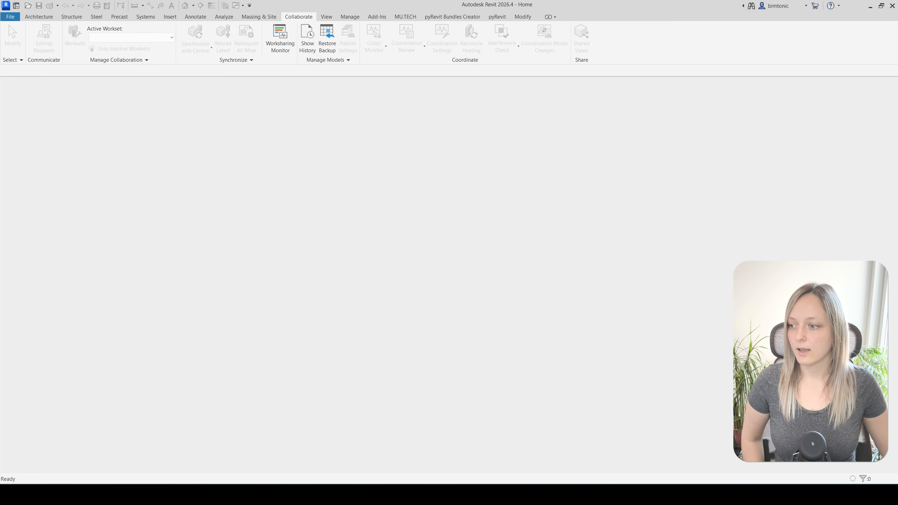
mouse_move(469, 496)
click(496, 463)
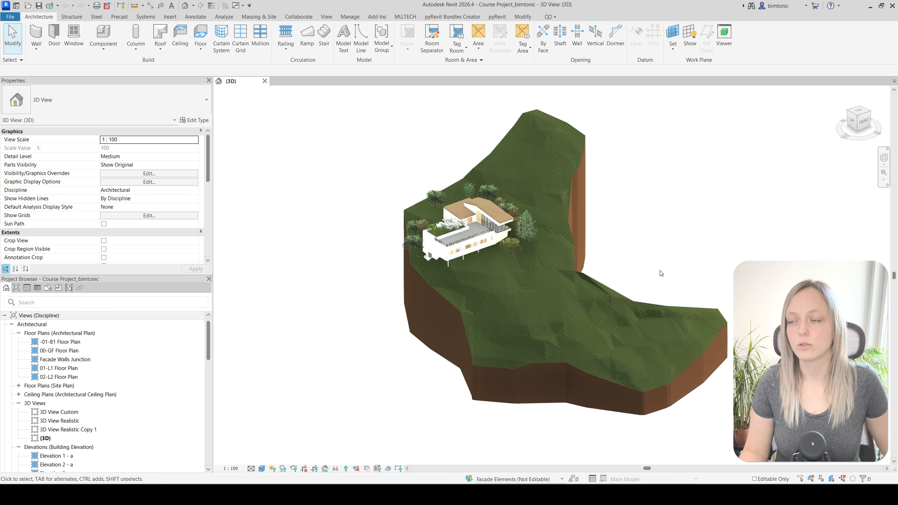
- Close the local Course Project model without saving it and relinquish all elements and worksets
click(265, 81)
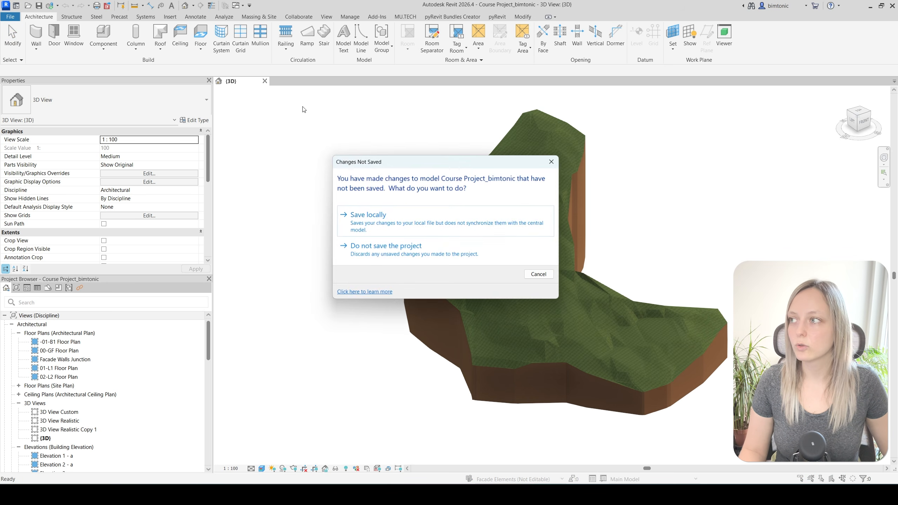
click(413, 246)
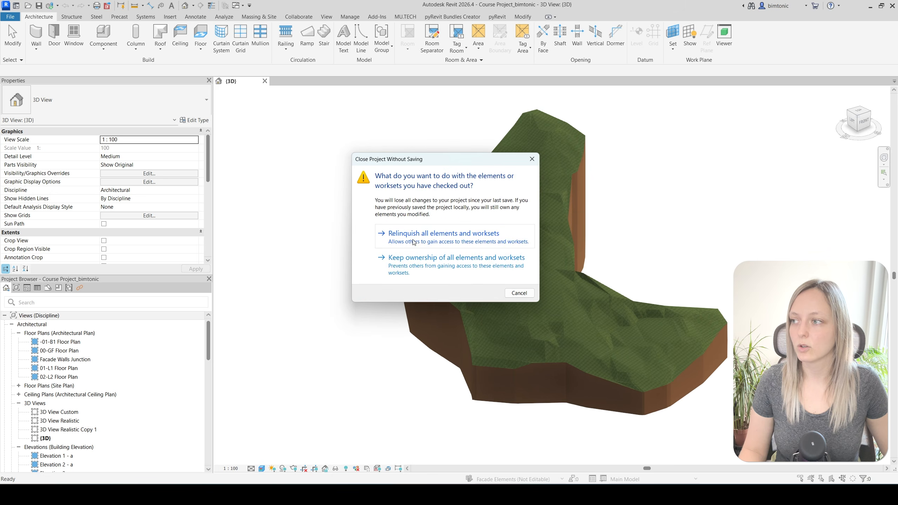
click(420, 236)
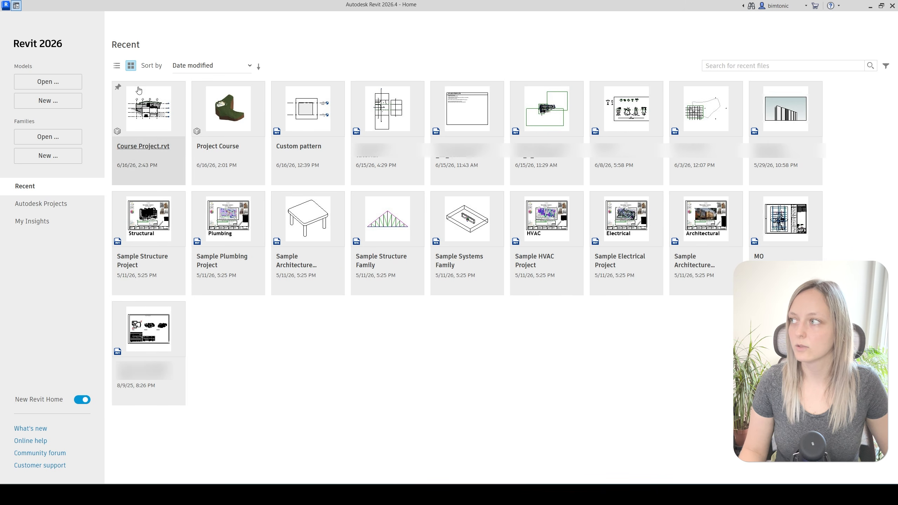
- Open the Course Project central model from Tutorial Models with Detach from Central, discarding its worksets
click(48, 81)
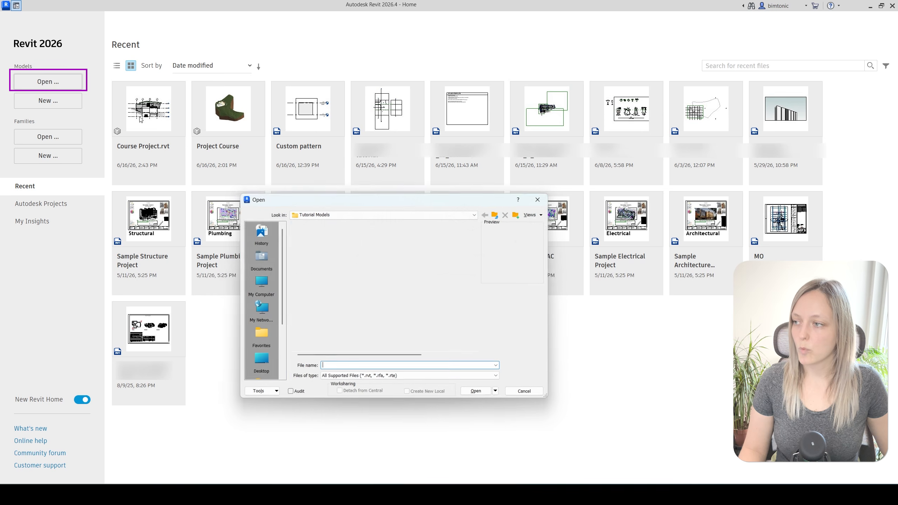
click(336, 257)
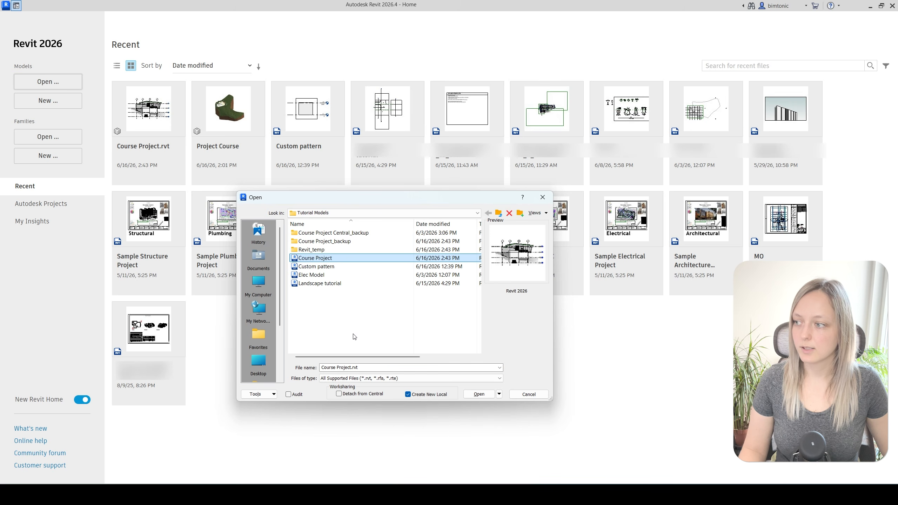
click(338, 393)
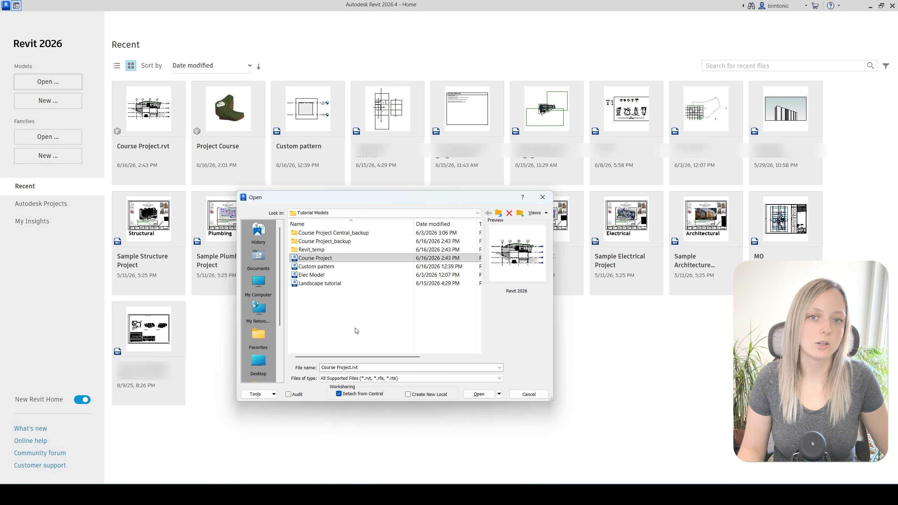
click(485, 396)
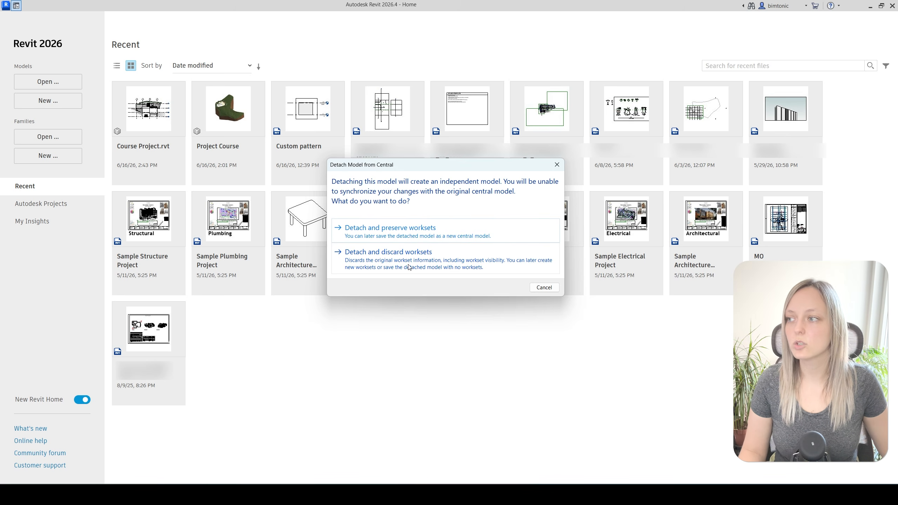
click(371, 262)
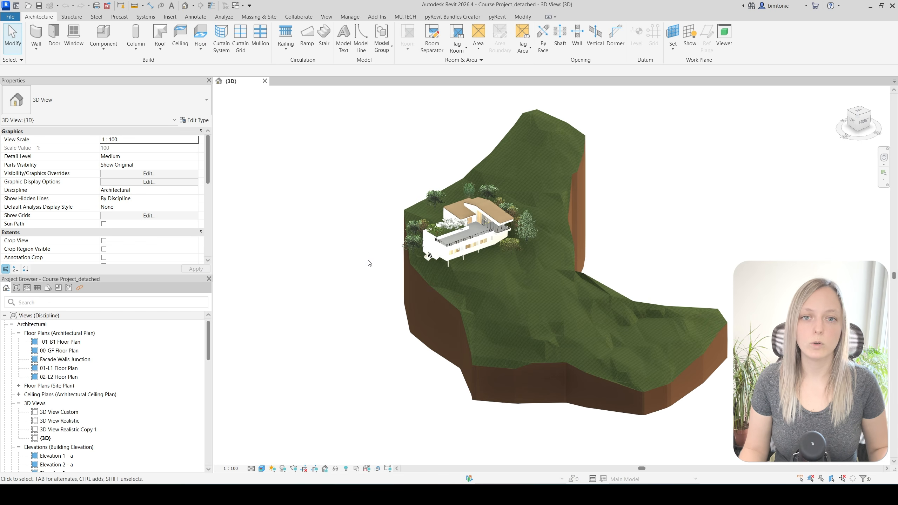
- Check the detached model's collaboration tools and save it as project file Course Project_detached.rvt in the Tutorial Models folder
scroll(507, 241, up, 5)
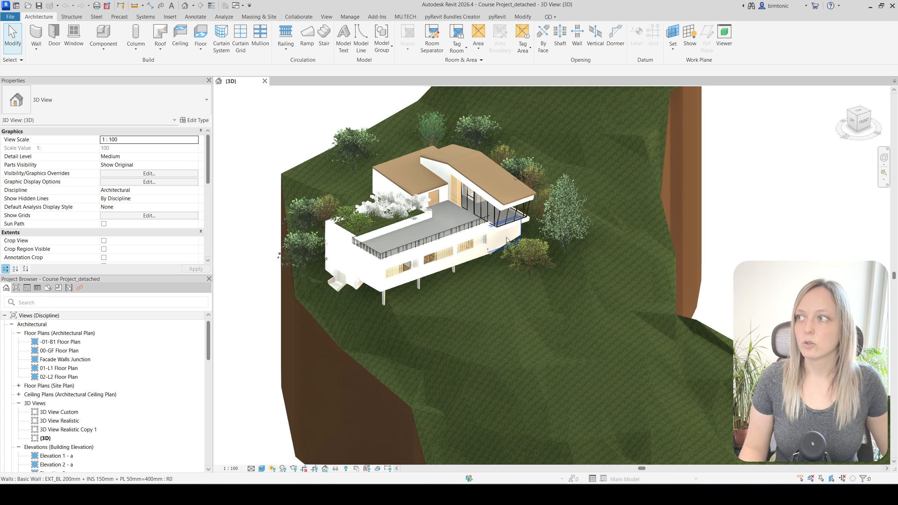
click(298, 17)
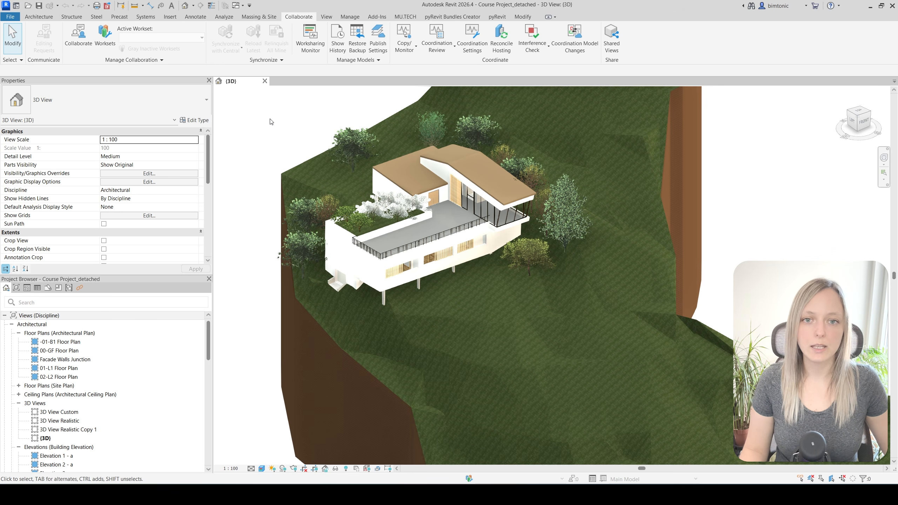
click(10, 16)
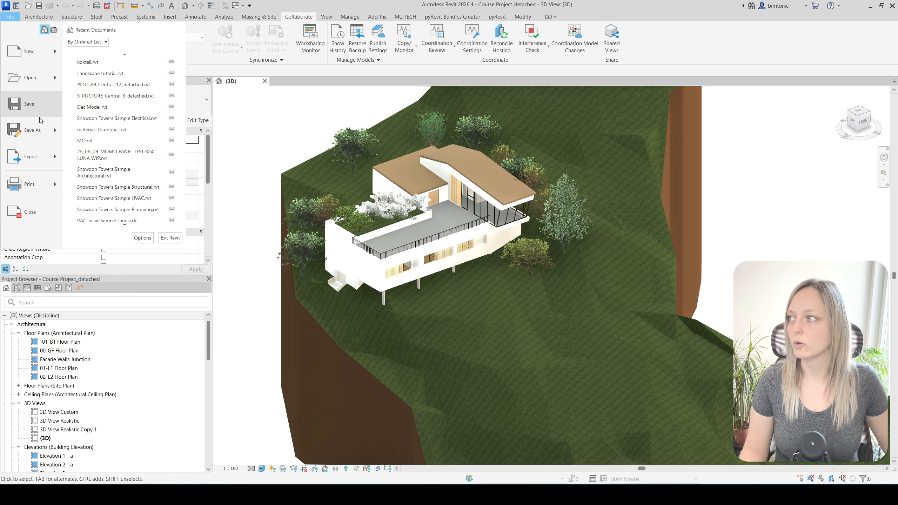
mouse_move(46, 131)
click(109, 103)
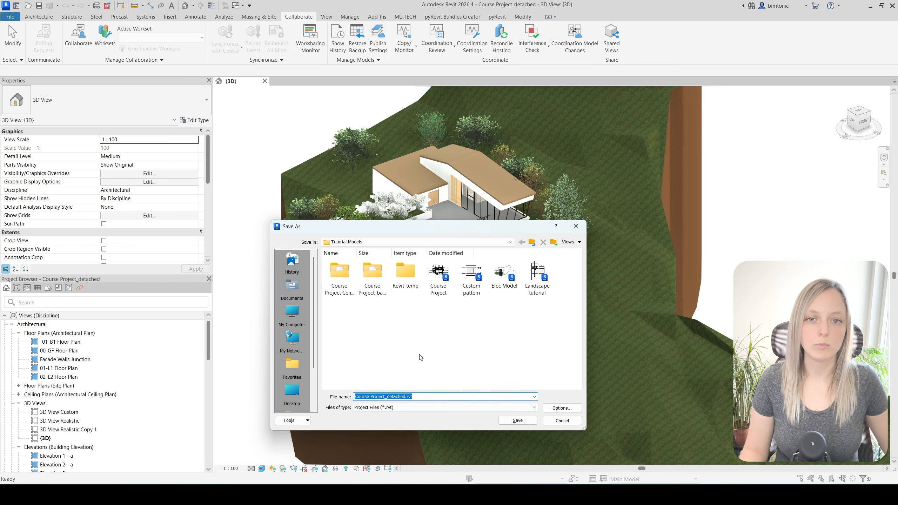
click(517, 420)
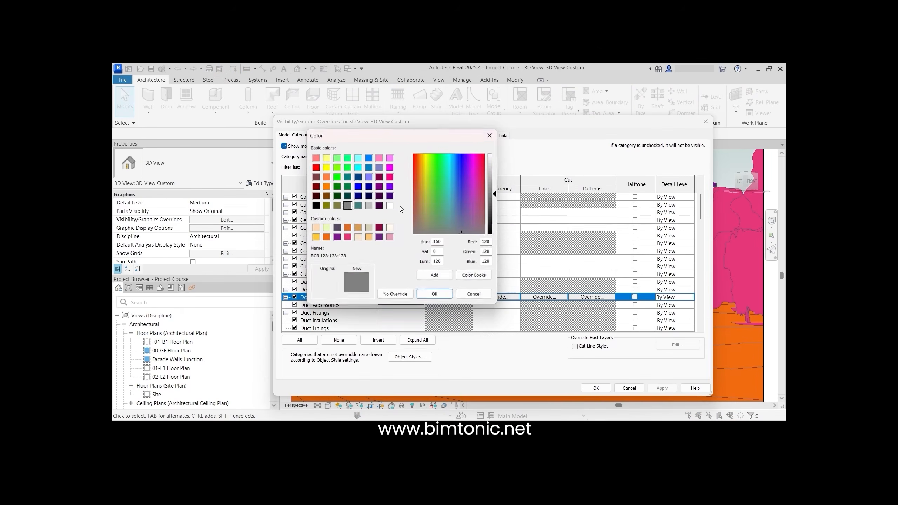
click(338, 237)
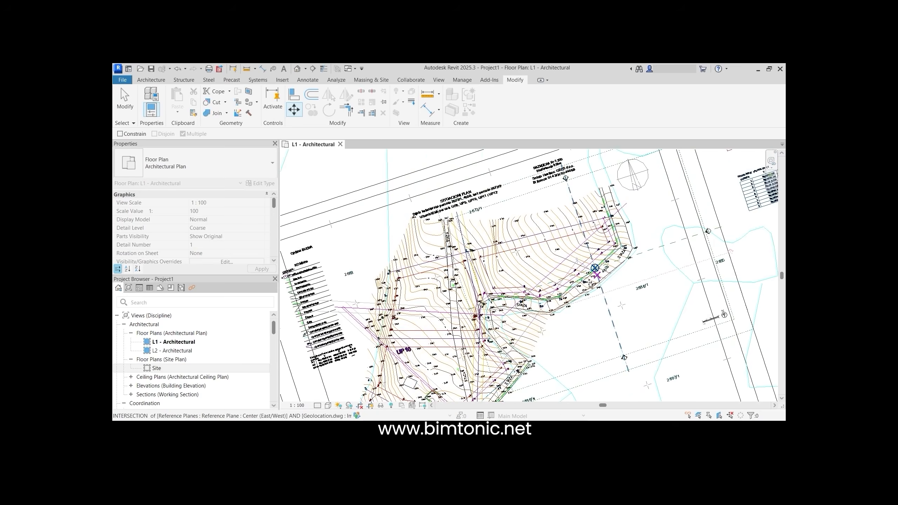
scroll(489, 288, up, 5)
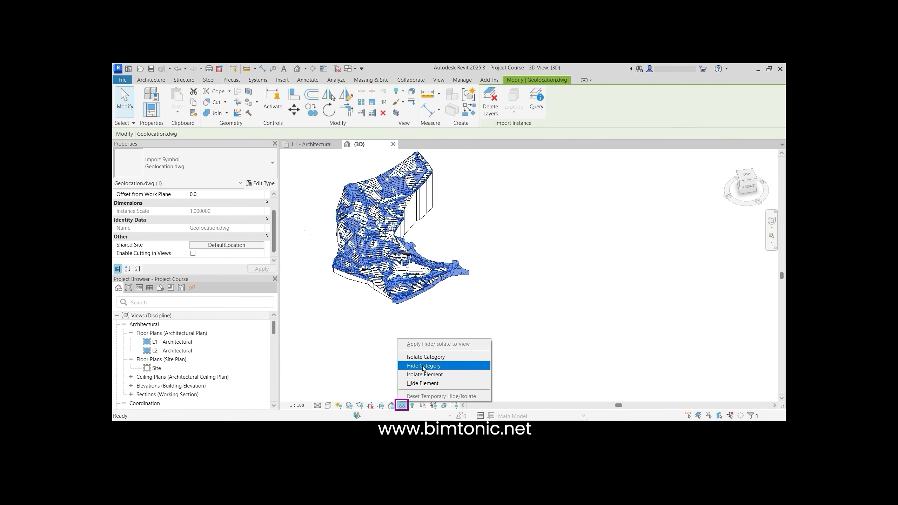
click(417, 385)
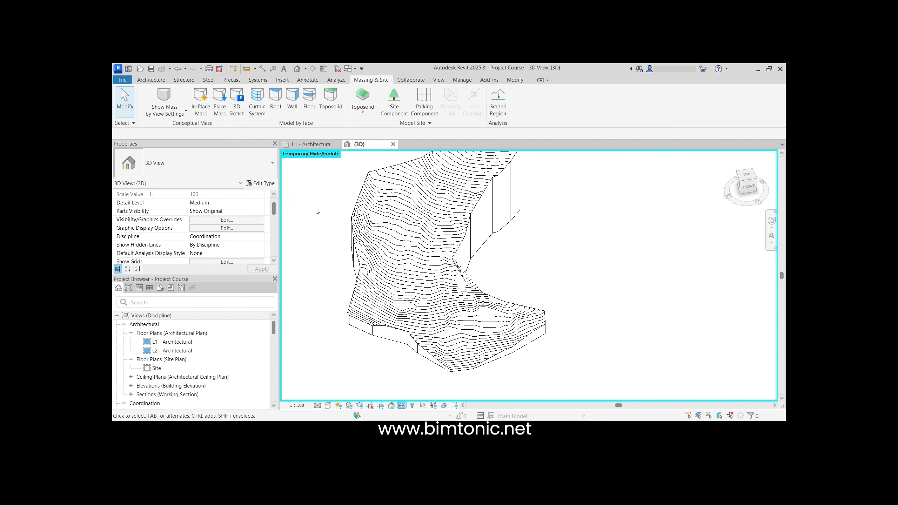
mouse_move(318, 211)
shift+middle_down()
mouse_move(326, 315)
mouse_move(341, 305)
shift+middle_up()
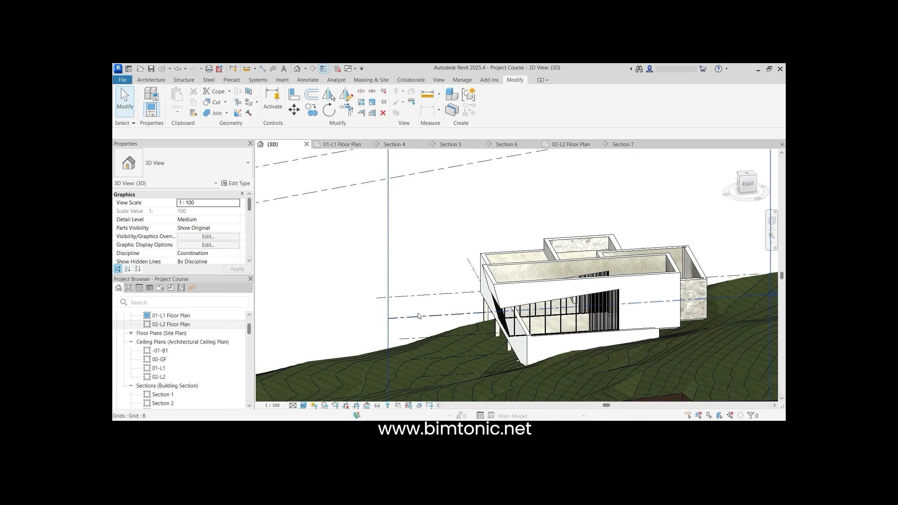
shift+middle_drag(496, 205, 532, 328)
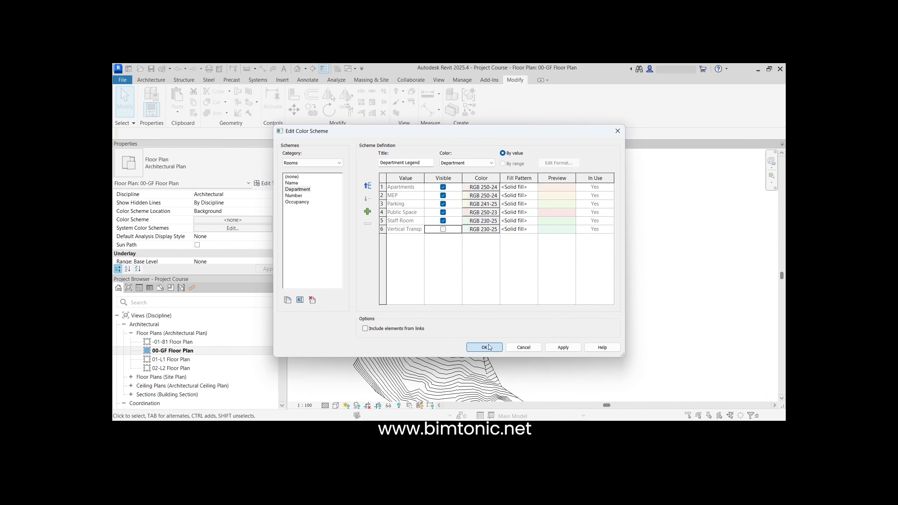
click(485, 347)
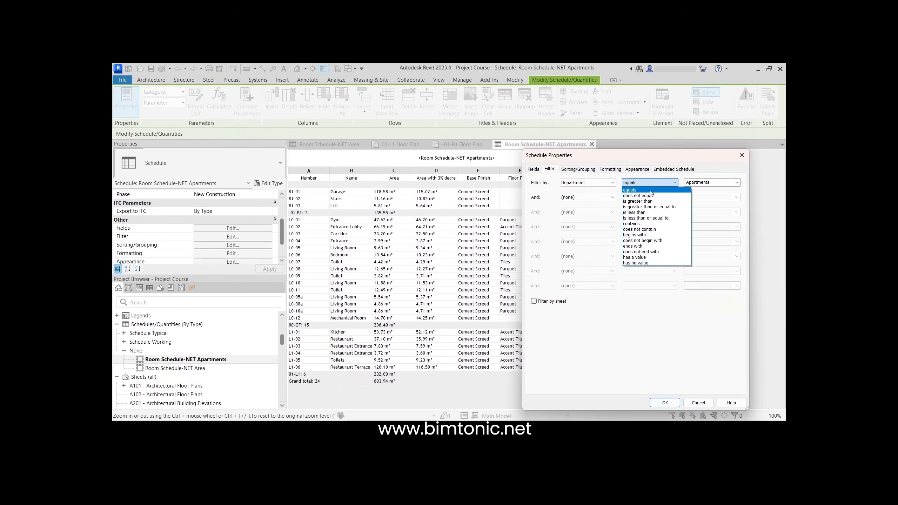
click(636, 187)
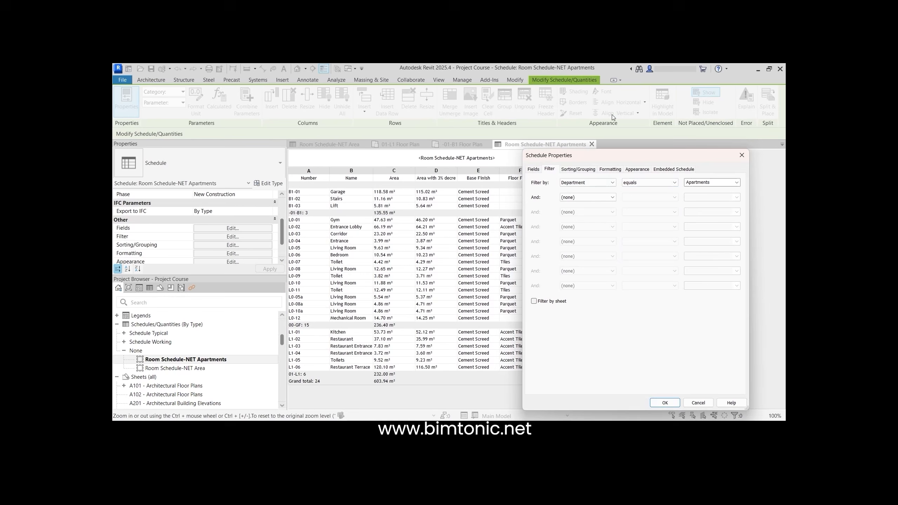
click(664, 402)
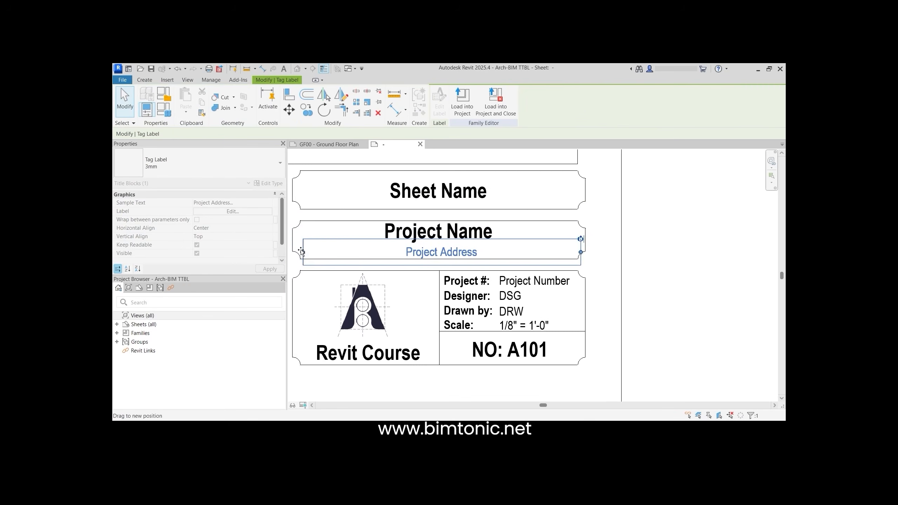
click(462, 103)
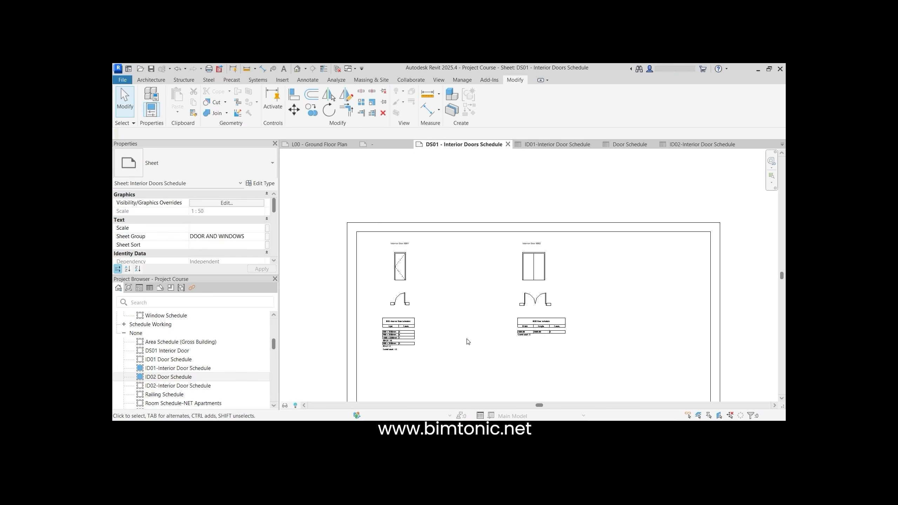
scroll(406, 283, up, 3)
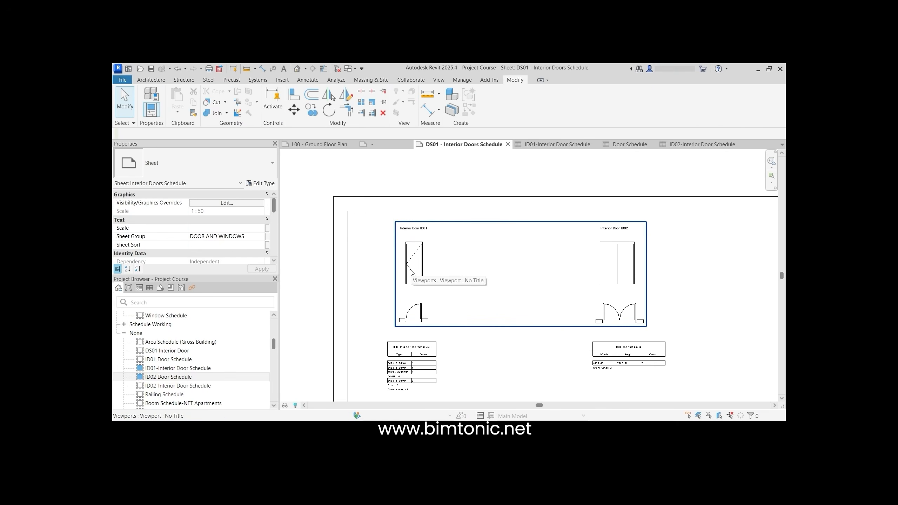
scroll(411, 273, up, 2)
double_click(411, 272)
key(d)
key(i)
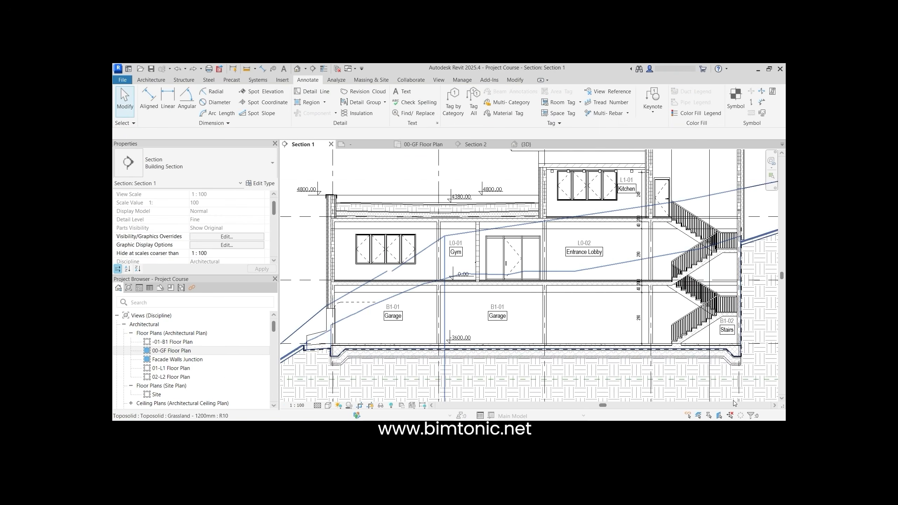
scroll(735, 404, up, 2)
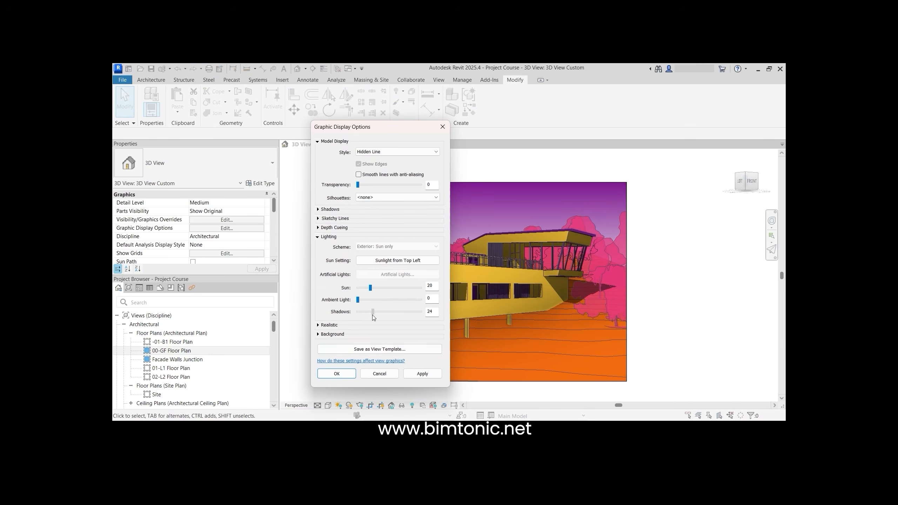
click(349, 374)
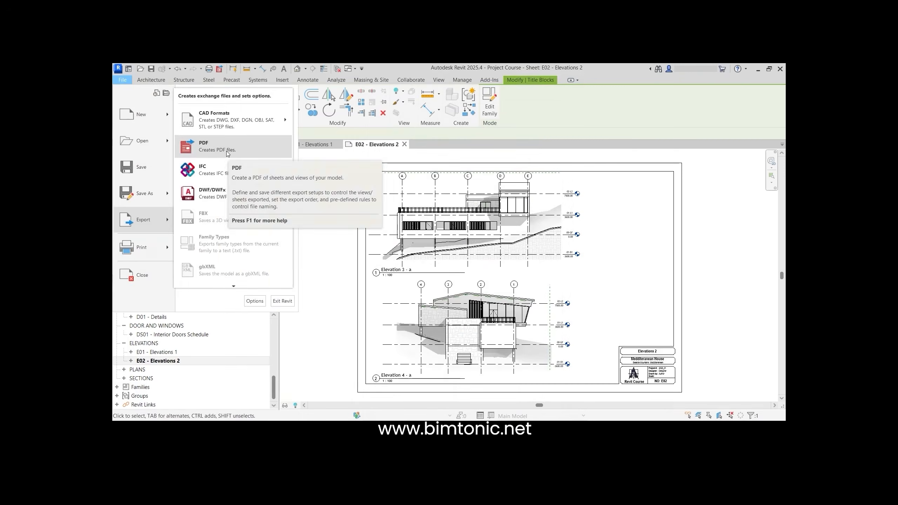
click(200, 140)
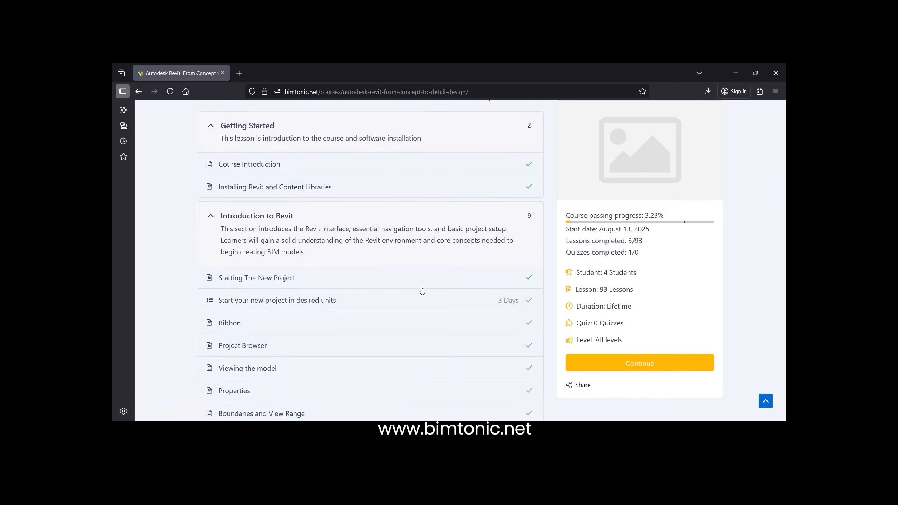
- On the bimtonic.net course site, play and complete the lesson Curtain Walls Joins and Slanted Curtain Walls, and start the assignment on project units
scroll(421, 290, down, 12)
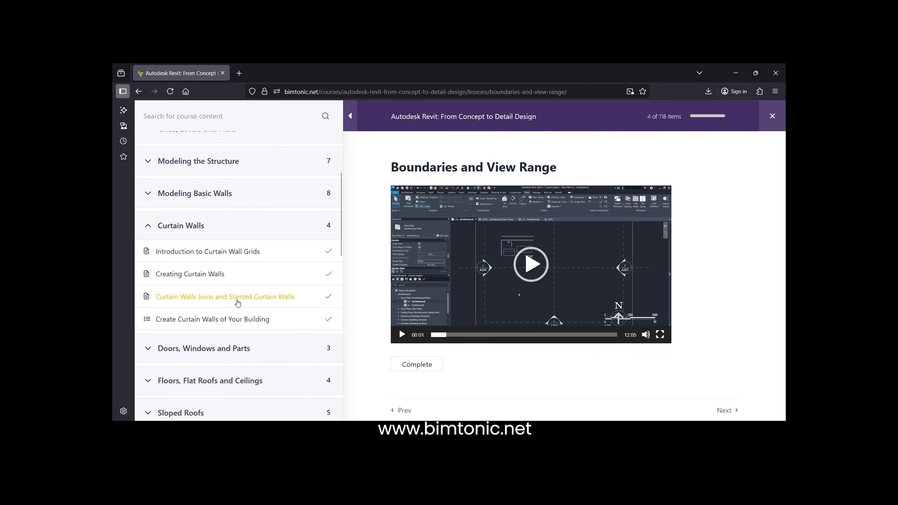
click(237, 299)
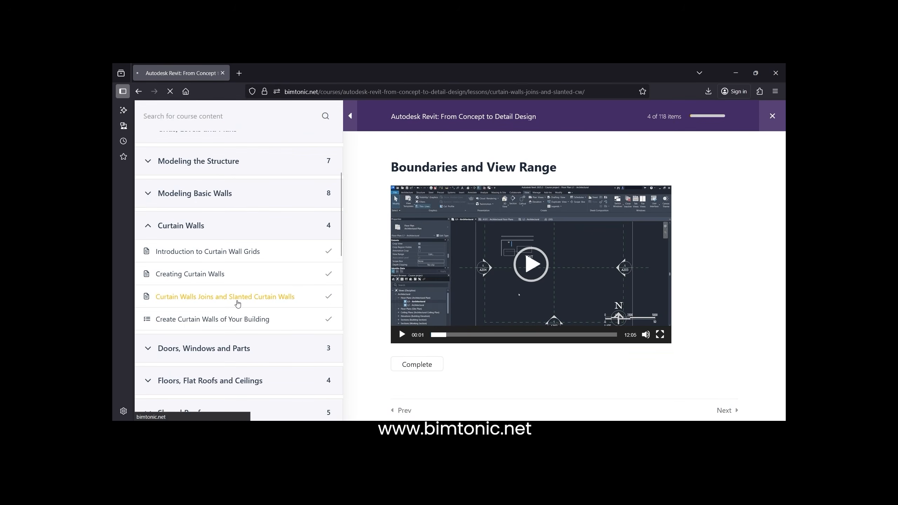
click(531, 278)
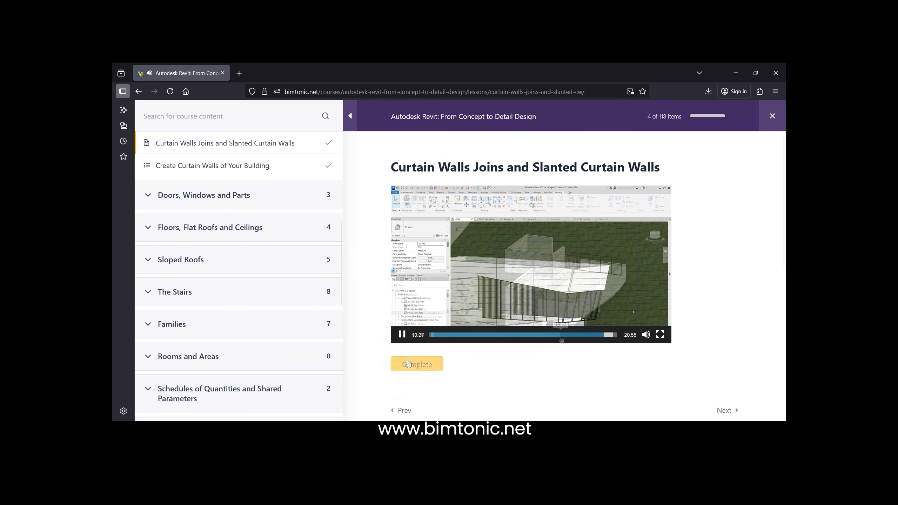
click(409, 363)
click(567, 293)
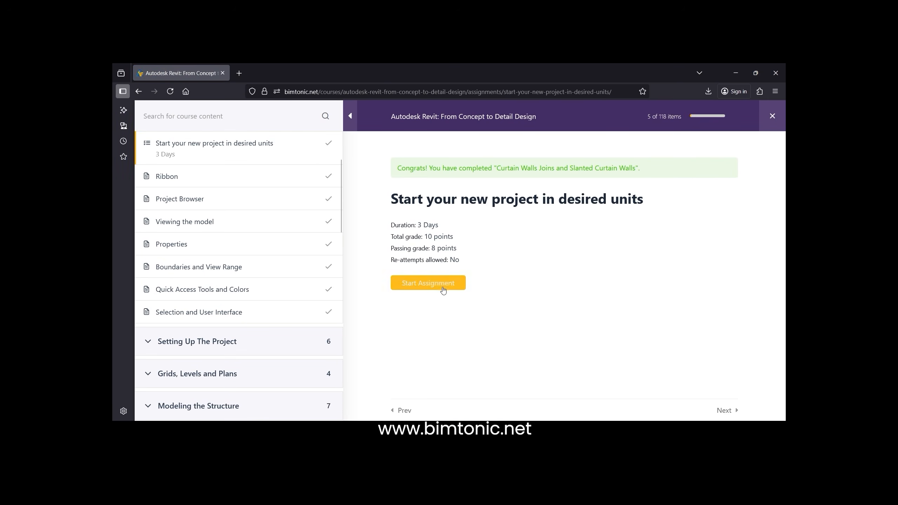
click(444, 288)
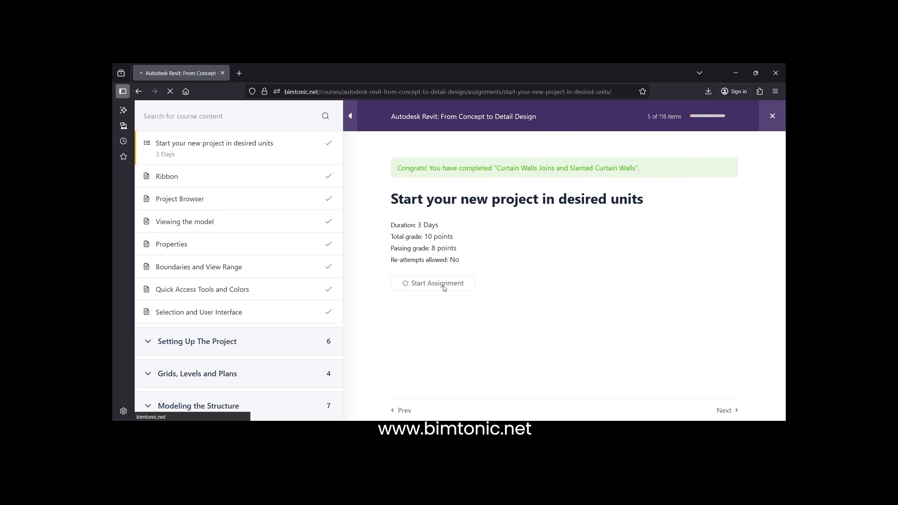